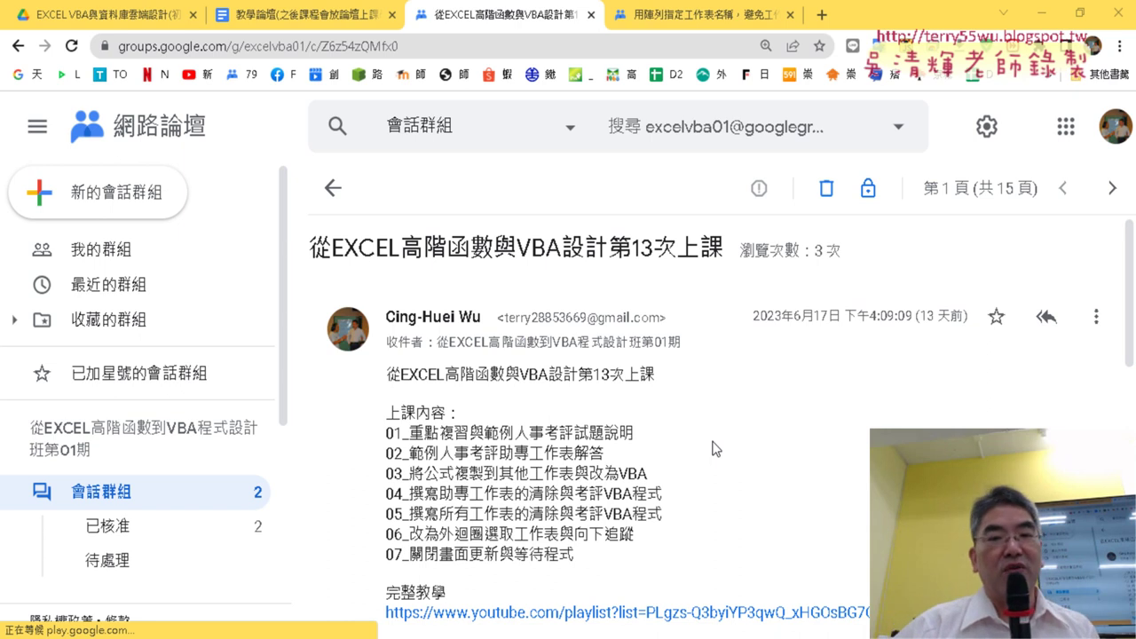
Step: Highlight 人事考評試題 in the lesson list, then bring up the 用陣列指定工作表名稱 question post
scroll(719, 317, down, 2)
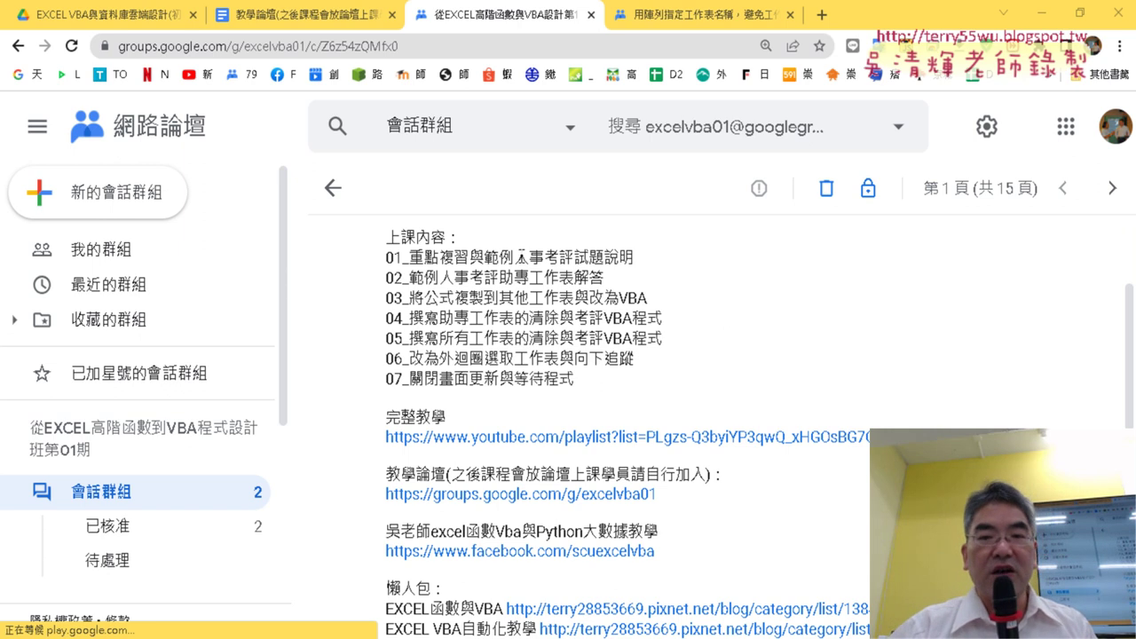
mouse_move(513, 257)
mouse_down()
mouse_move(592, 277)
mouse_move(603, 266)
mouse_up()
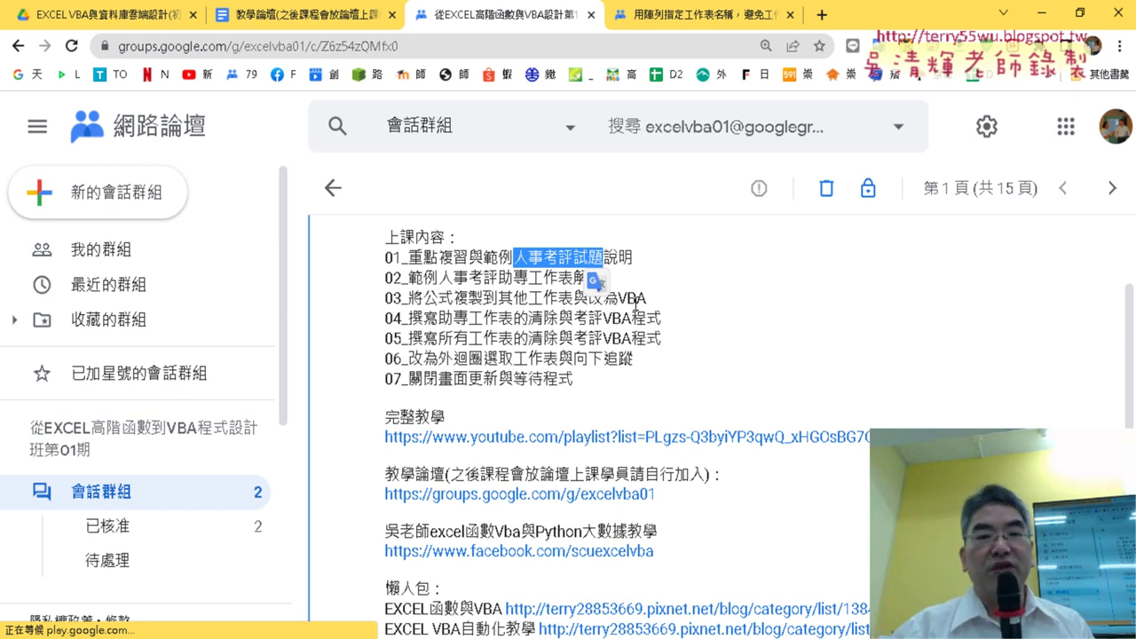
click(675, 20)
click(572, 411)
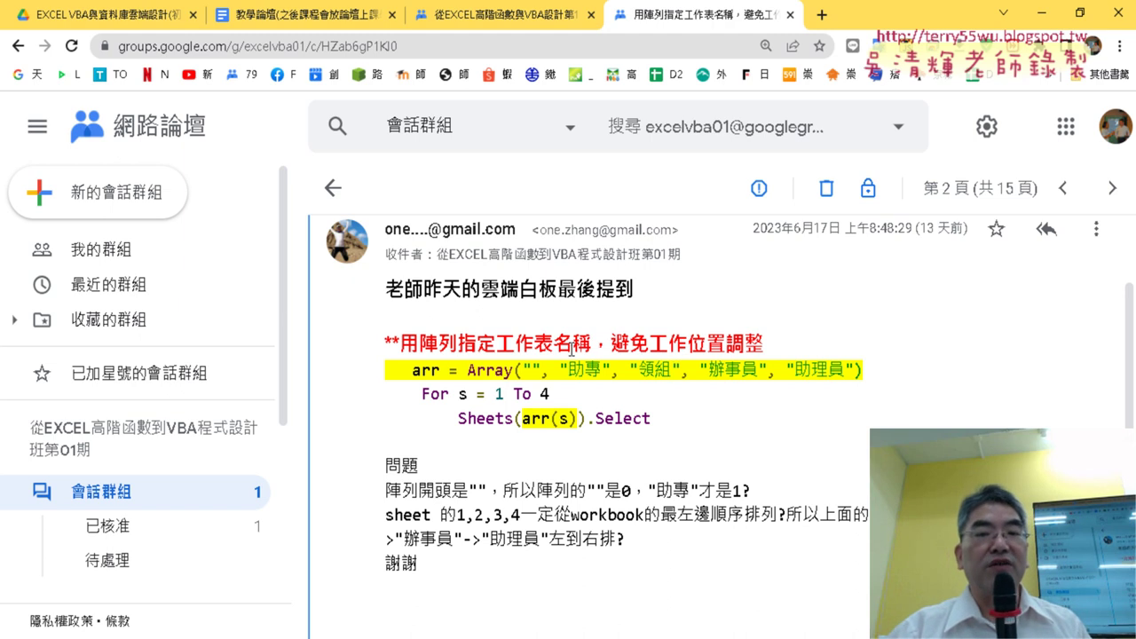
Step: Select the empty first element inside Array( and hand-write 0 and 1 above the code
scroll(621, 365, down, 1)
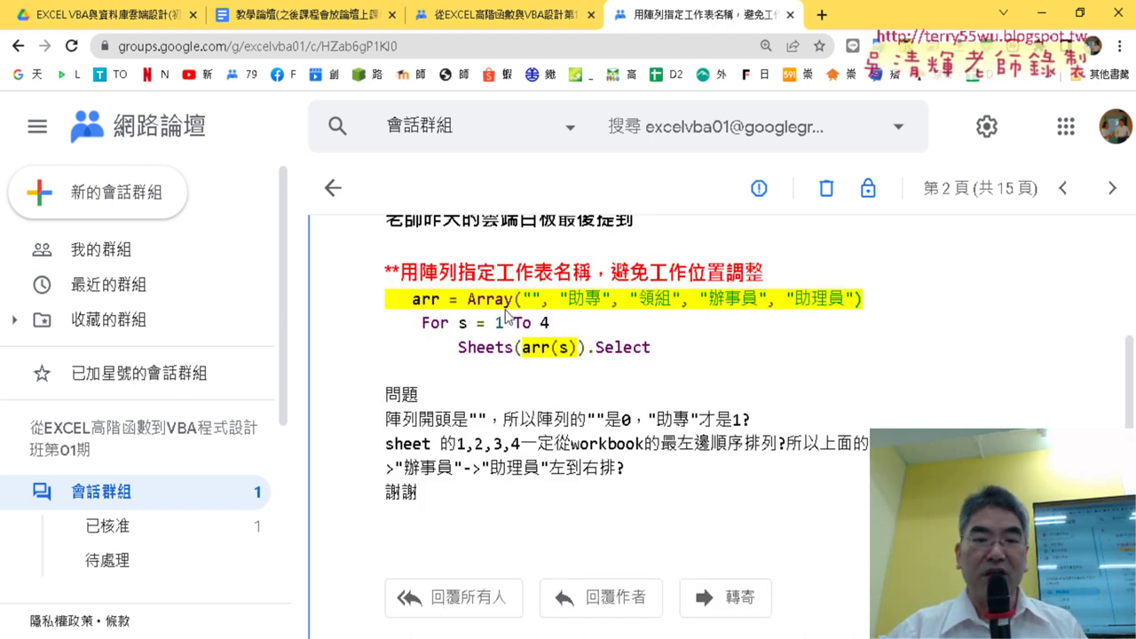
drag(468, 299, 522, 300)
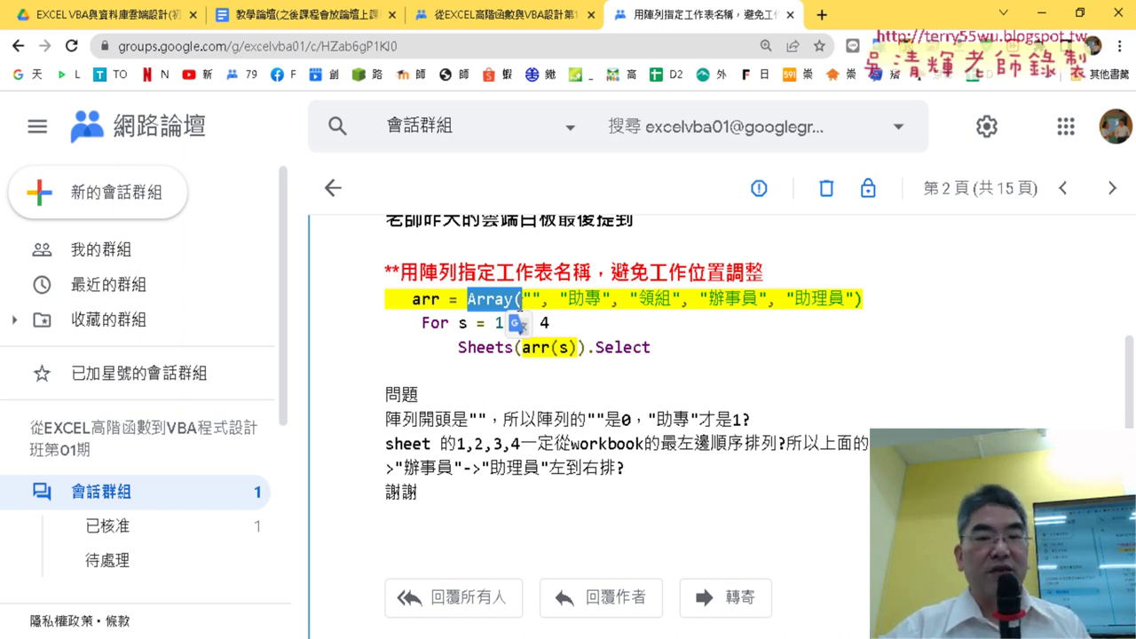
click(543, 304)
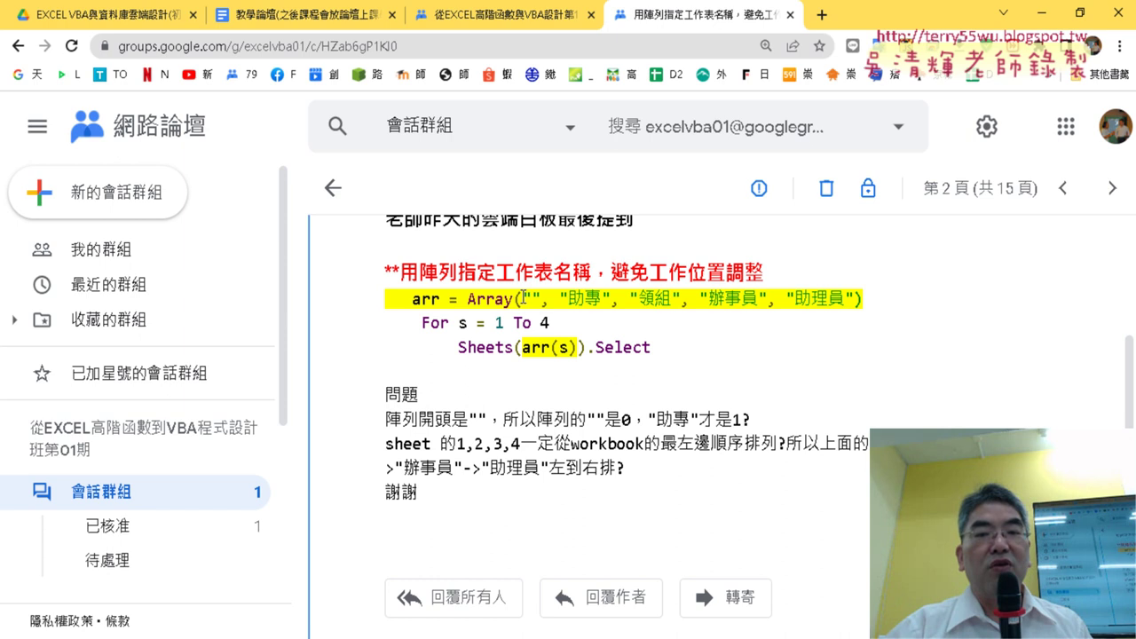
drag(523, 298, 540, 299)
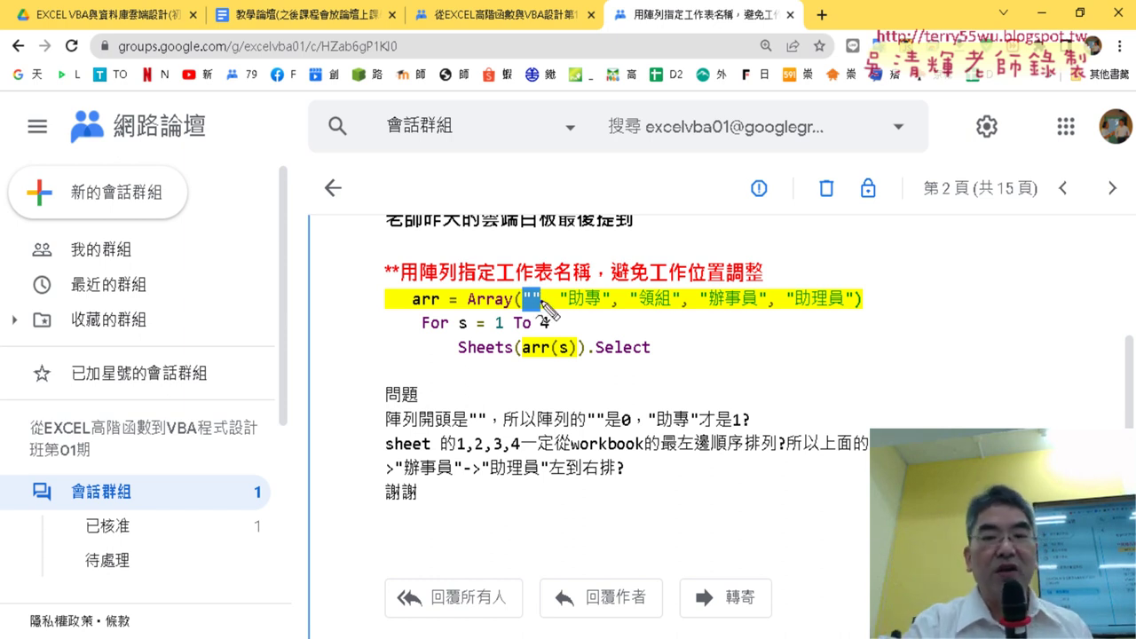
mouse_move(530, 248)
mouse_down()
mouse_move(529, 273)
mouse_move(591, 281)
mouse_up()
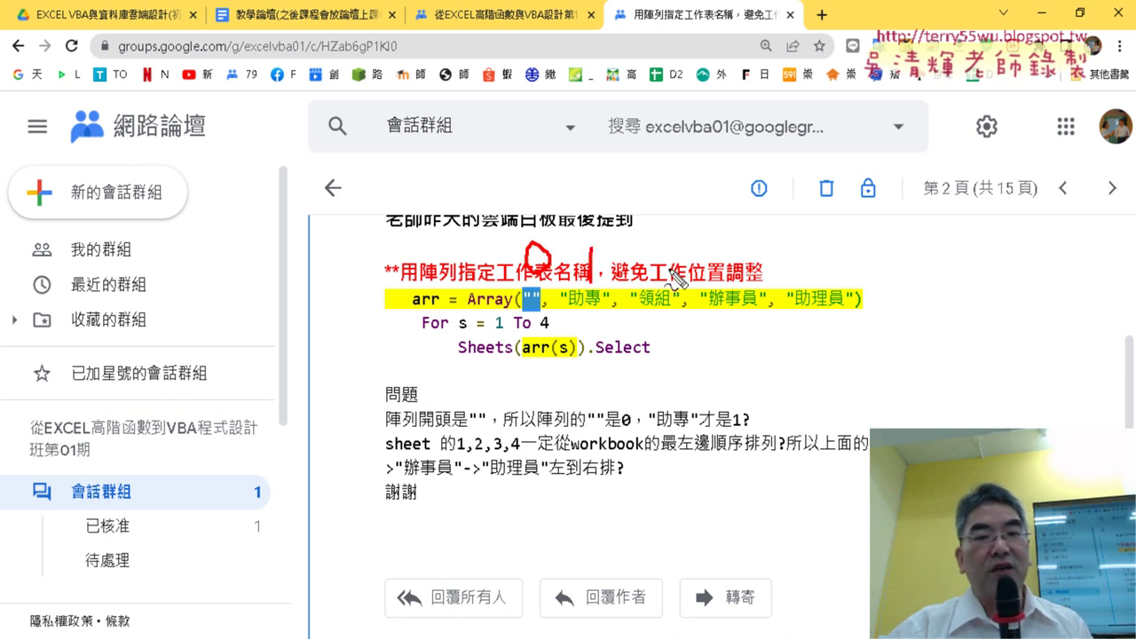
Step: Hand-write positions 2, 3 and 4 above the Array code, then erase all pen marks
drag(655, 259, 681, 282)
drag(713, 246, 722, 282)
mouse_move(814, 238)
mouse_down()
mouse_move(836, 261)
mouse_move(820, 282)
mouse_up()
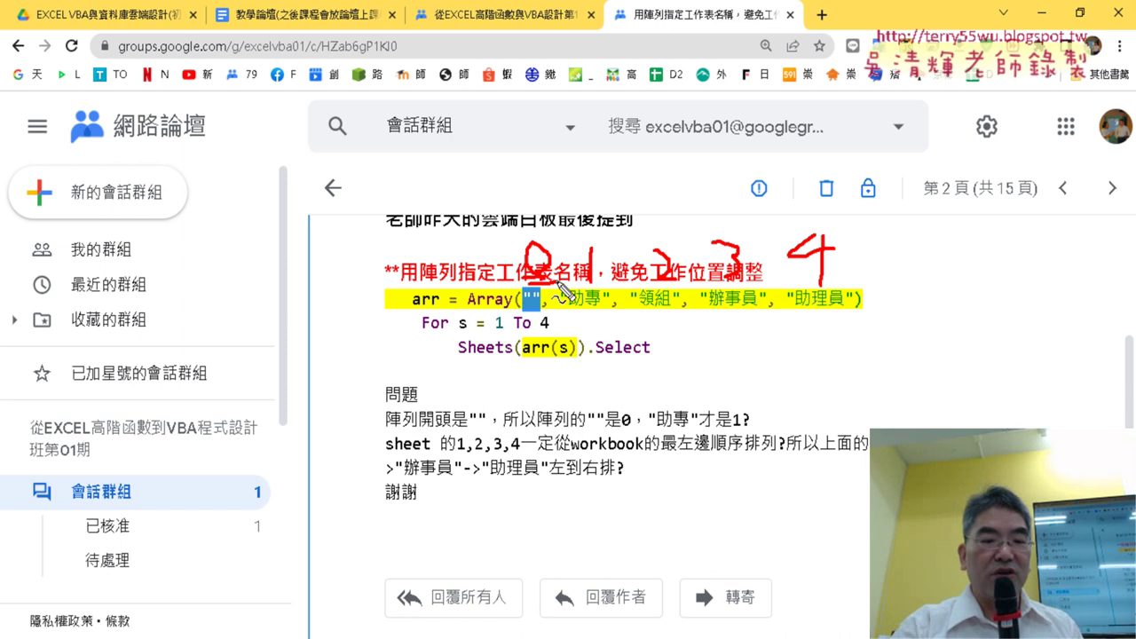
key(Escape)
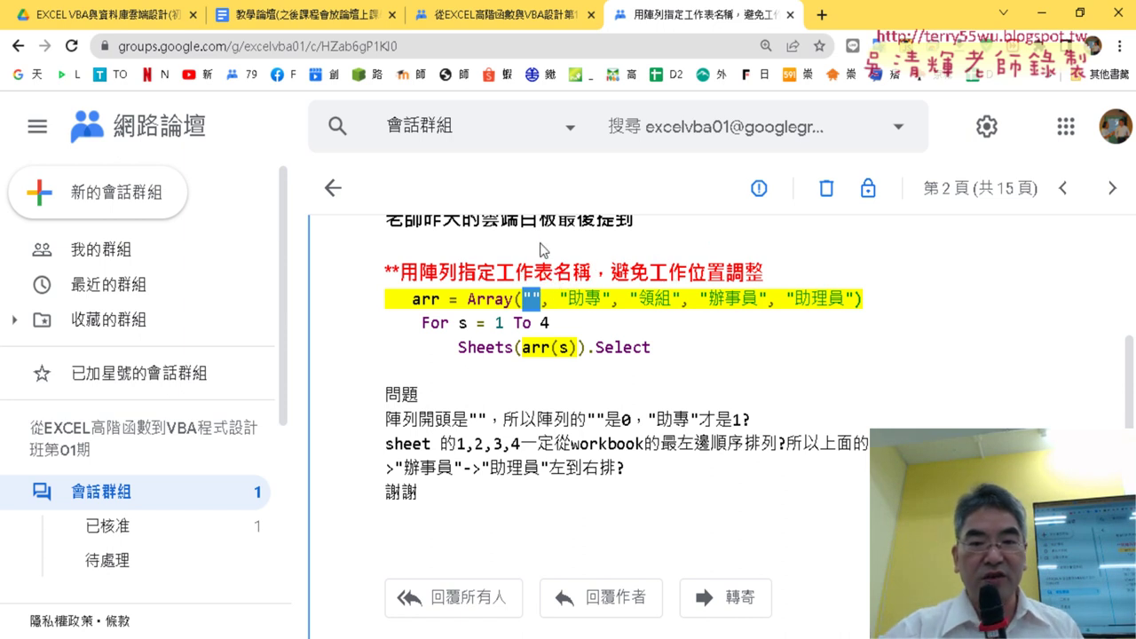
Step: Point out the 0 and the leading empty quote in Array(, then return to the 13th class post
drag(622, 419, 632, 418)
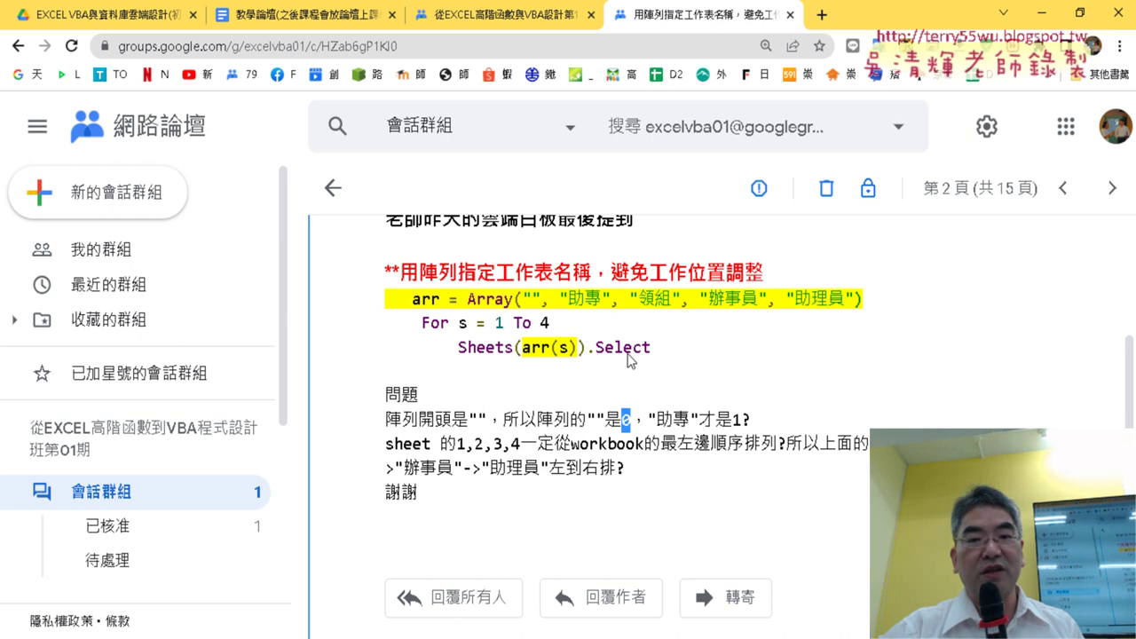
drag(522, 299, 531, 299)
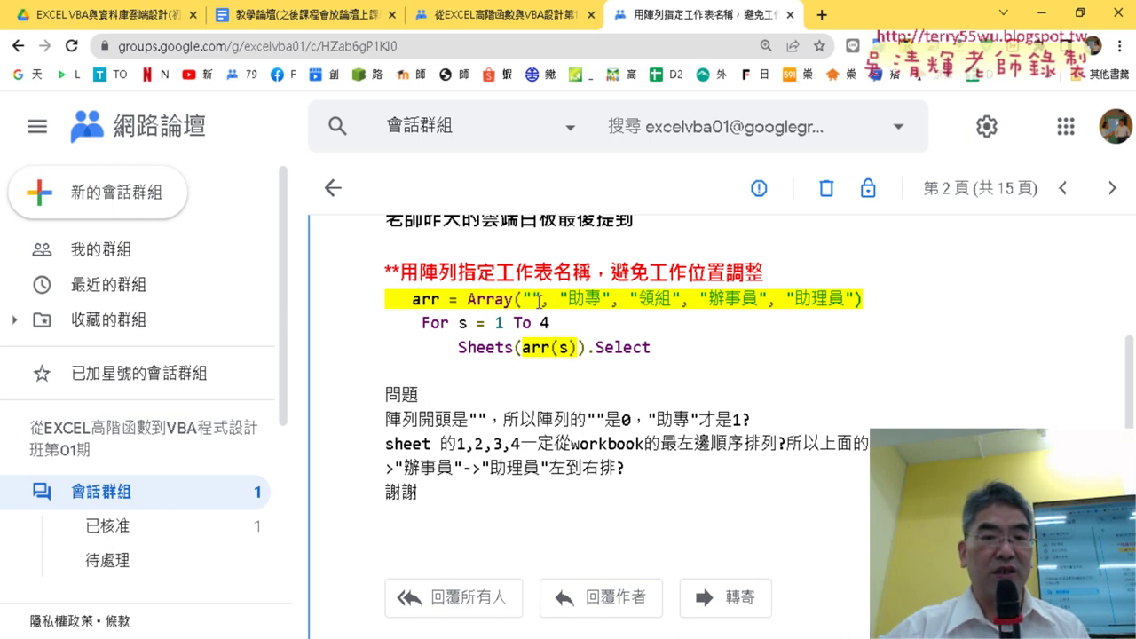
drag(523, 299, 531, 299)
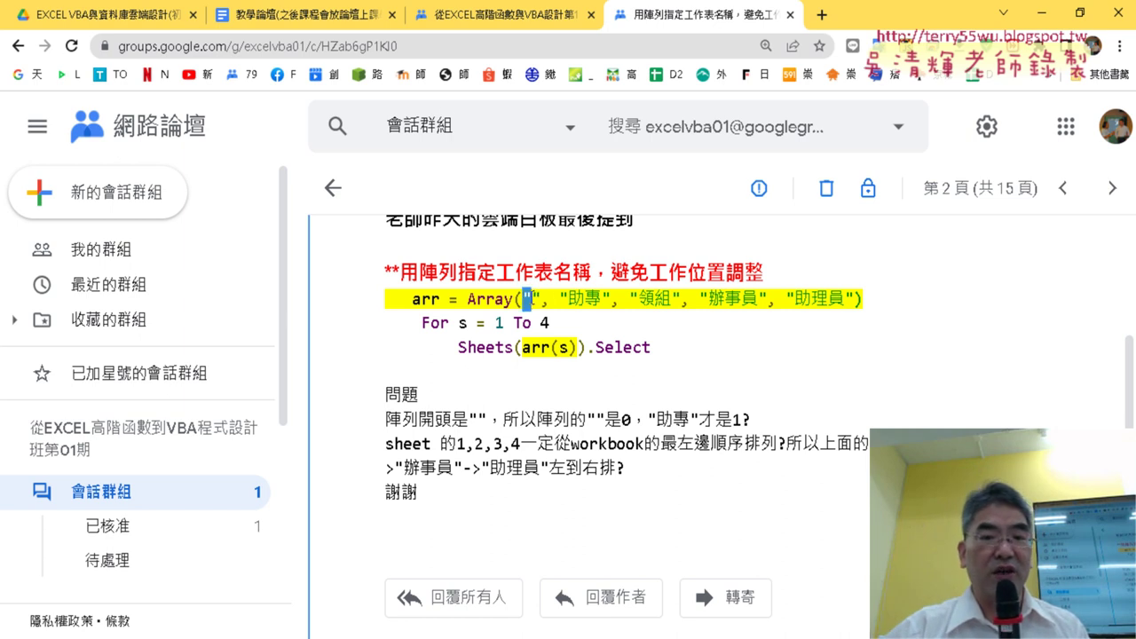
click(498, 19)
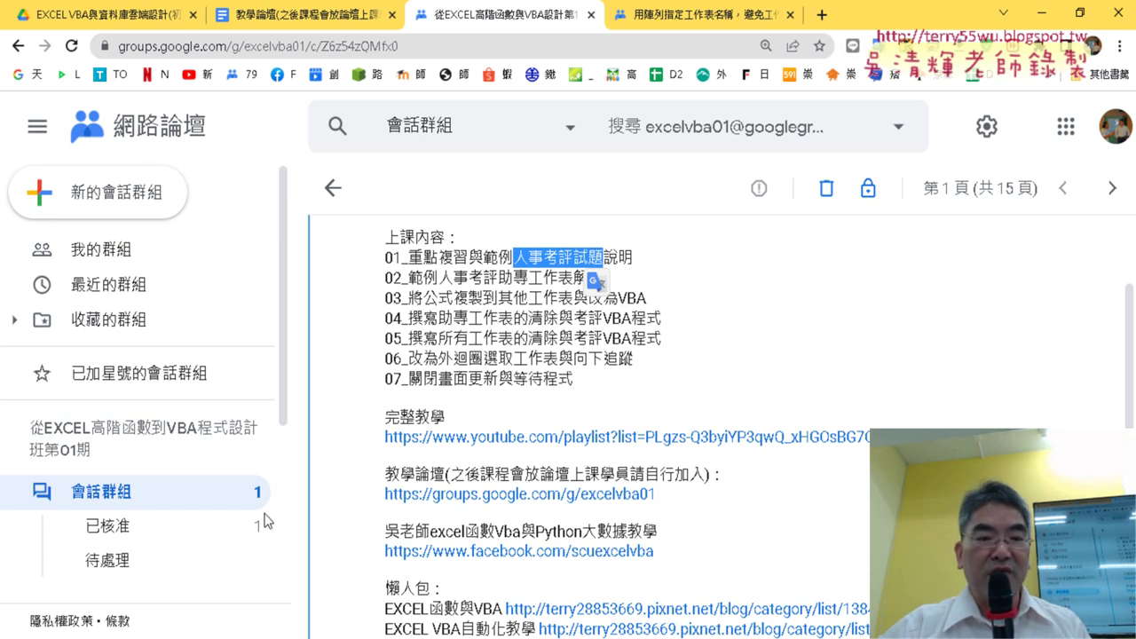
Step: Open 325人事資料分欄.xlsx from the 05檢視參照函數 folder in File Explorer
key(alt+Tab)
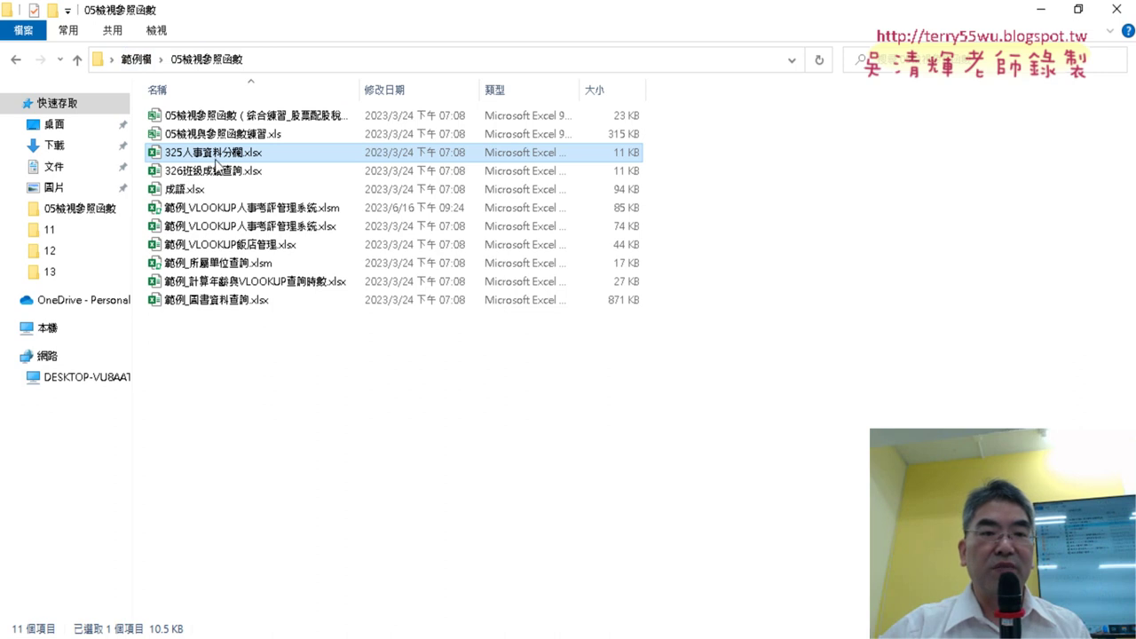
double_click(219, 163)
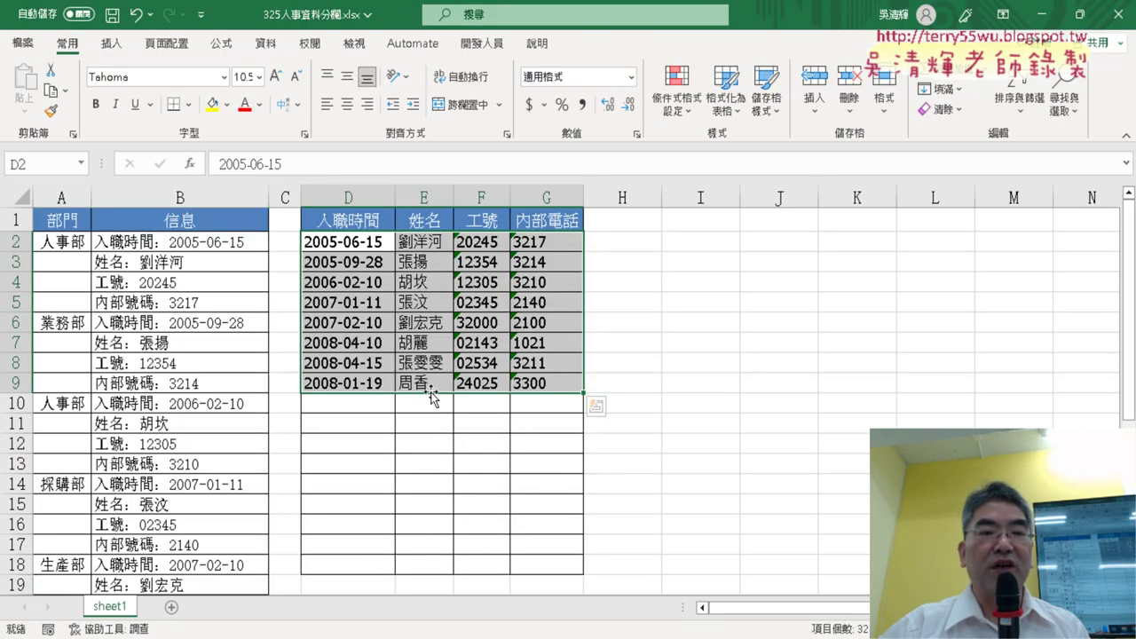
click(350, 325)
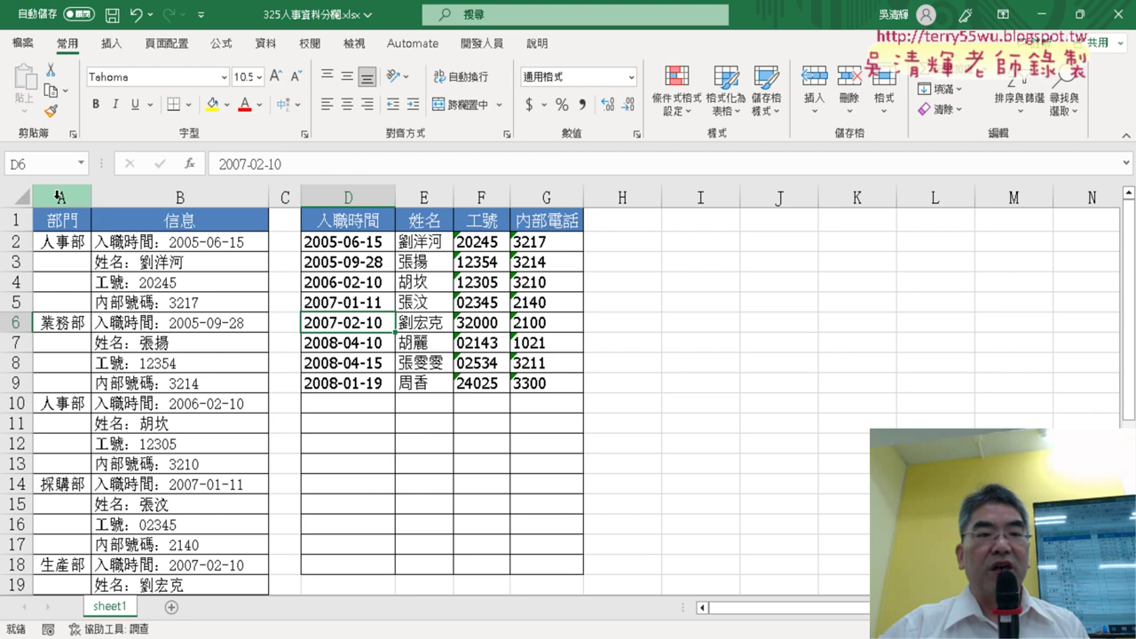
drag(60, 193, 174, 187)
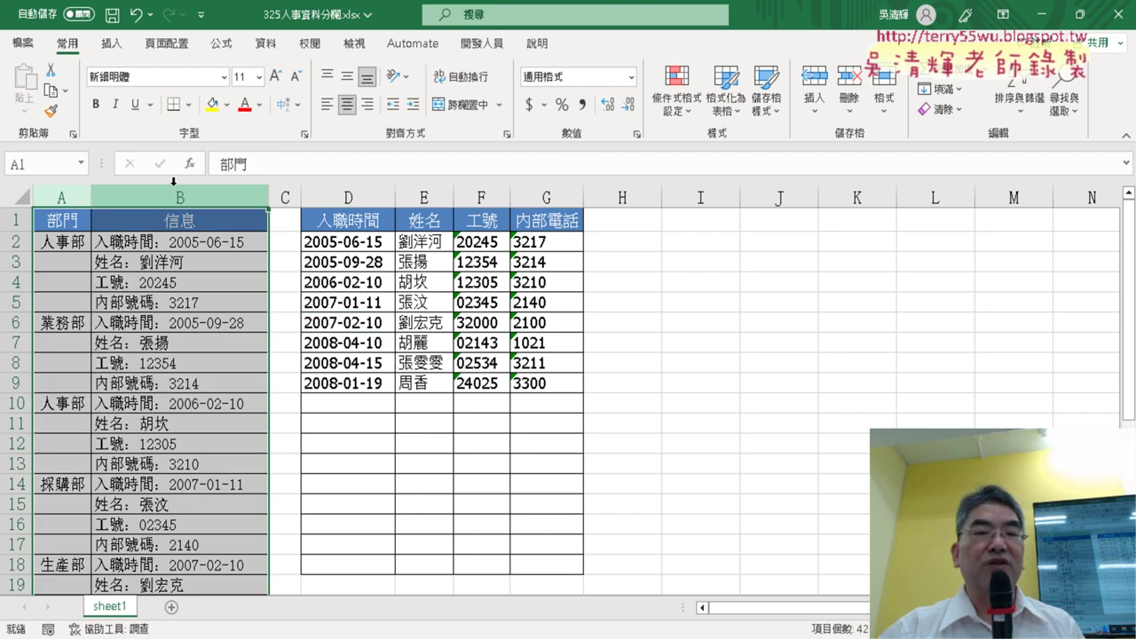
drag(346, 197, 545, 197)
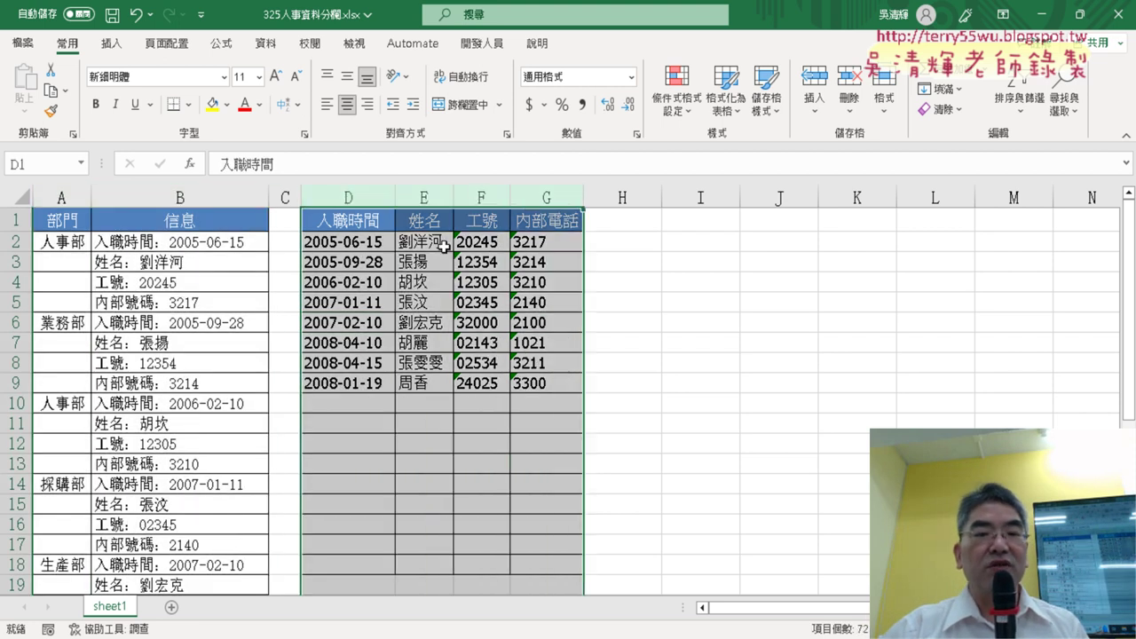
drag(377, 239, 550, 380)
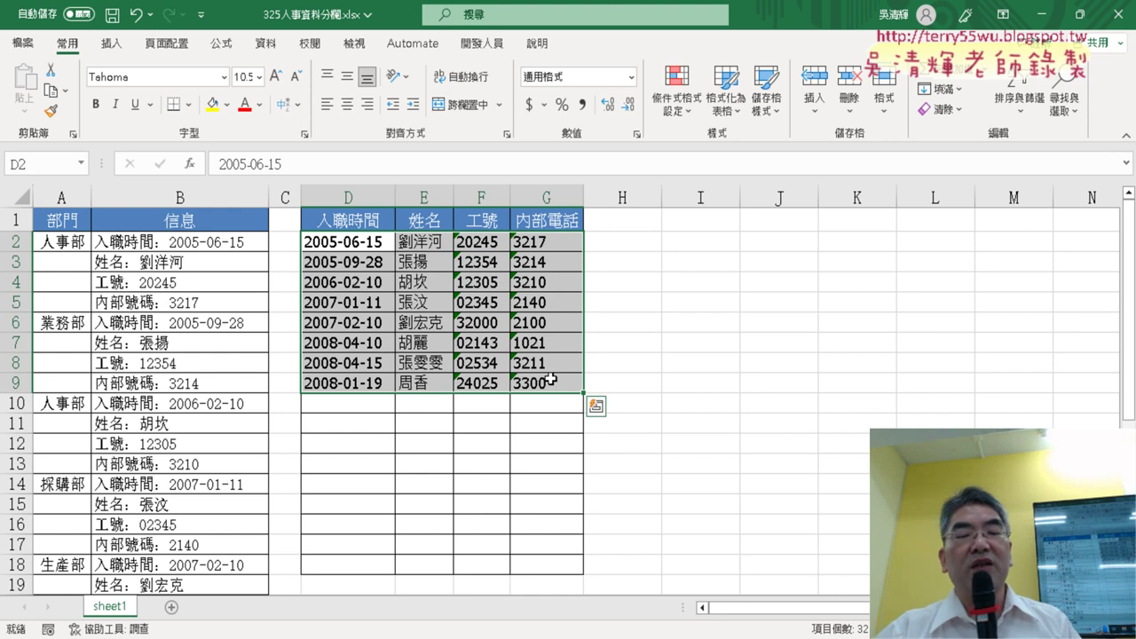
click(342, 244)
drag(332, 239, 536, 380)
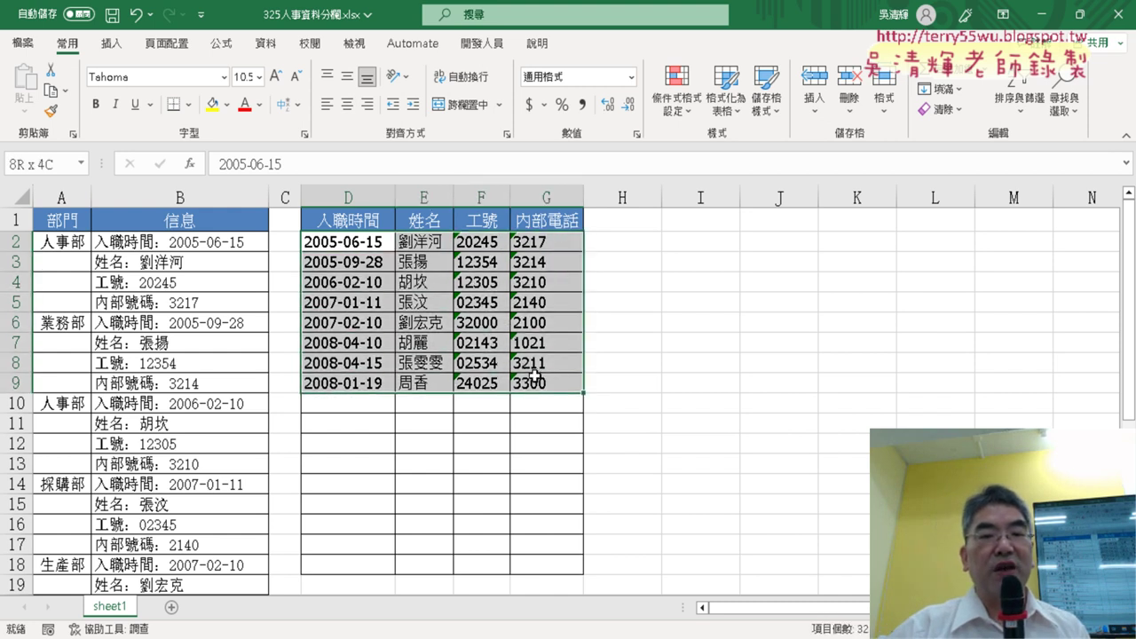
key(Delete)
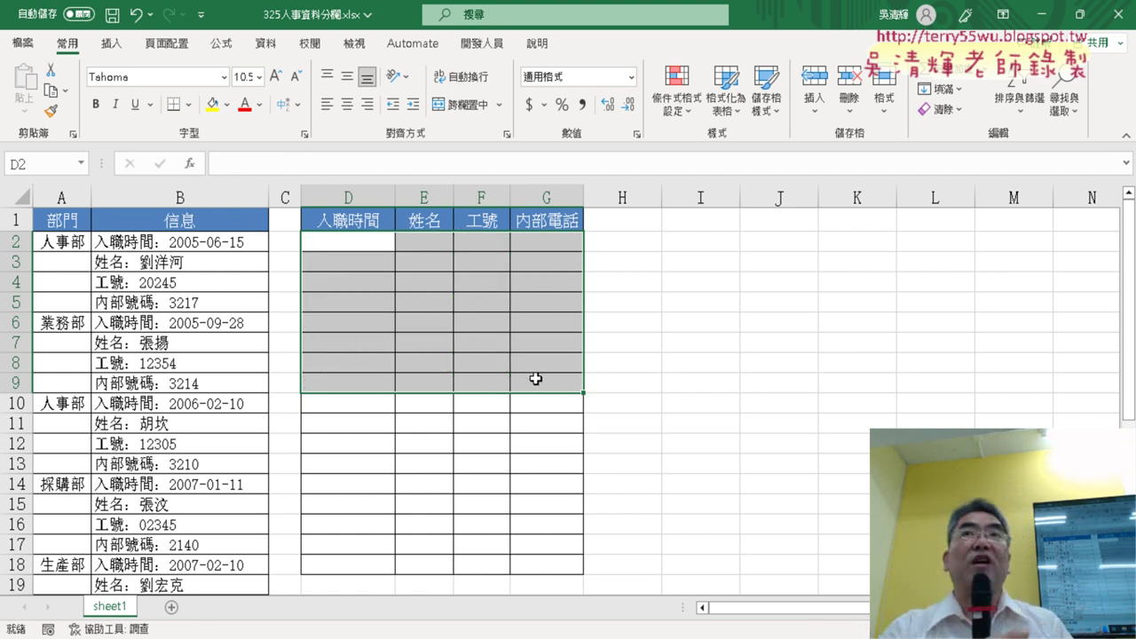
key(ctrl+z)
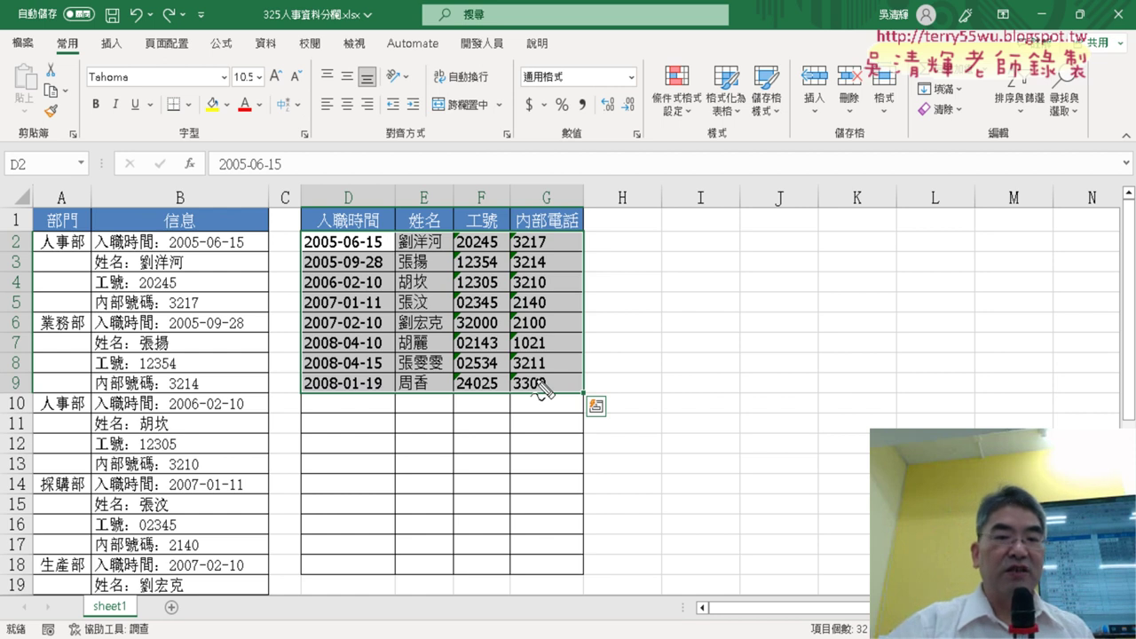
drag(298, 233, 292, 394)
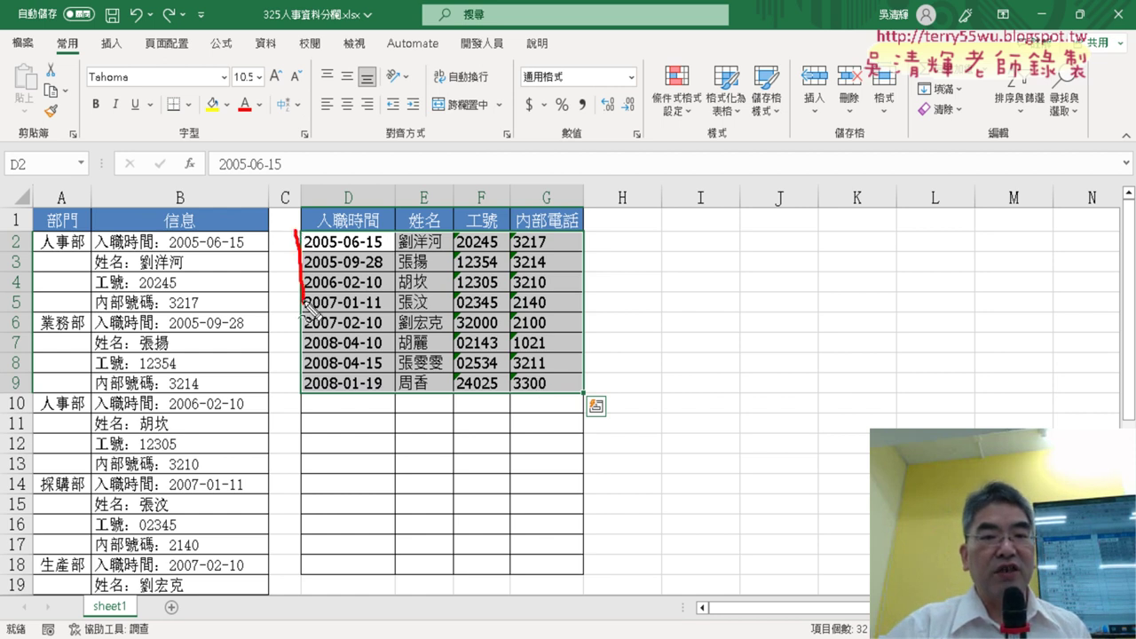
mouse_move(300, 230)
mouse_down()
mouse_move(413, 229)
mouse_move(487, 408)
mouse_move(303, 397)
mouse_up()
drag(483, 275, 411, 347)
drag(424, 283, 493, 359)
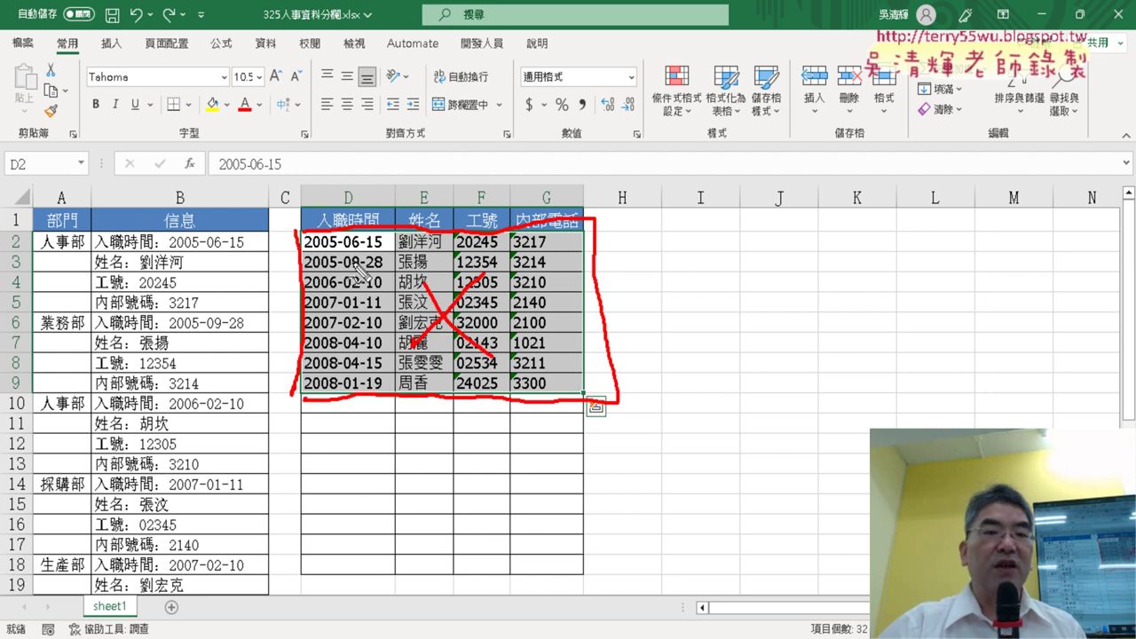
mouse_move(178, 258)
mouse_down()
mouse_move(222, 274)
mouse_move(244, 260)
mouse_up()
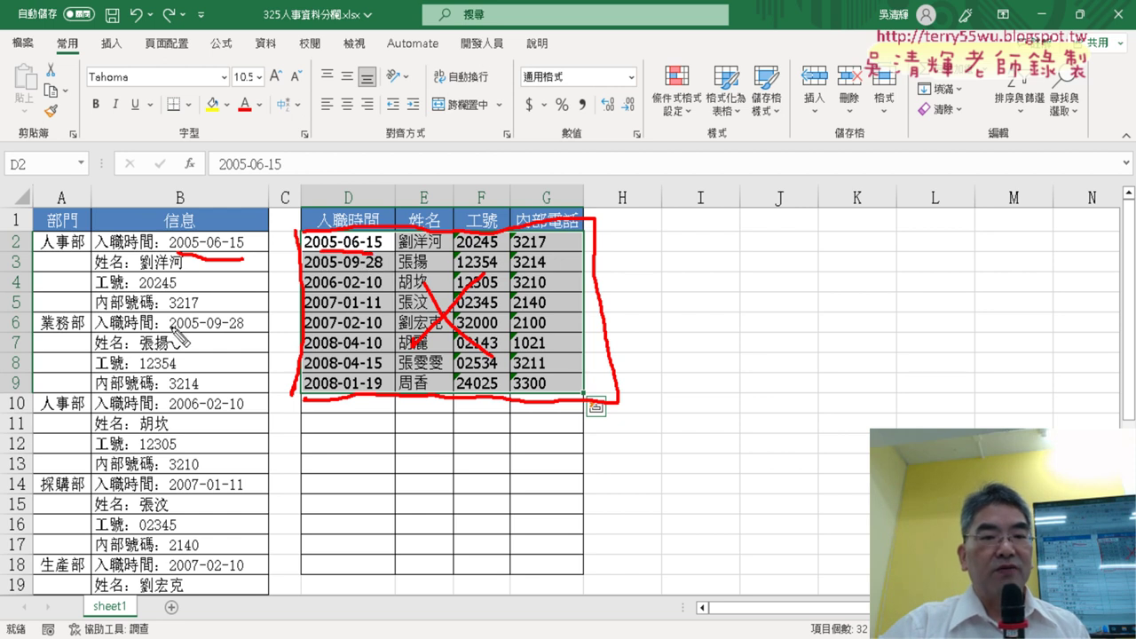
drag(178, 326, 227, 322)
drag(190, 412, 242, 406)
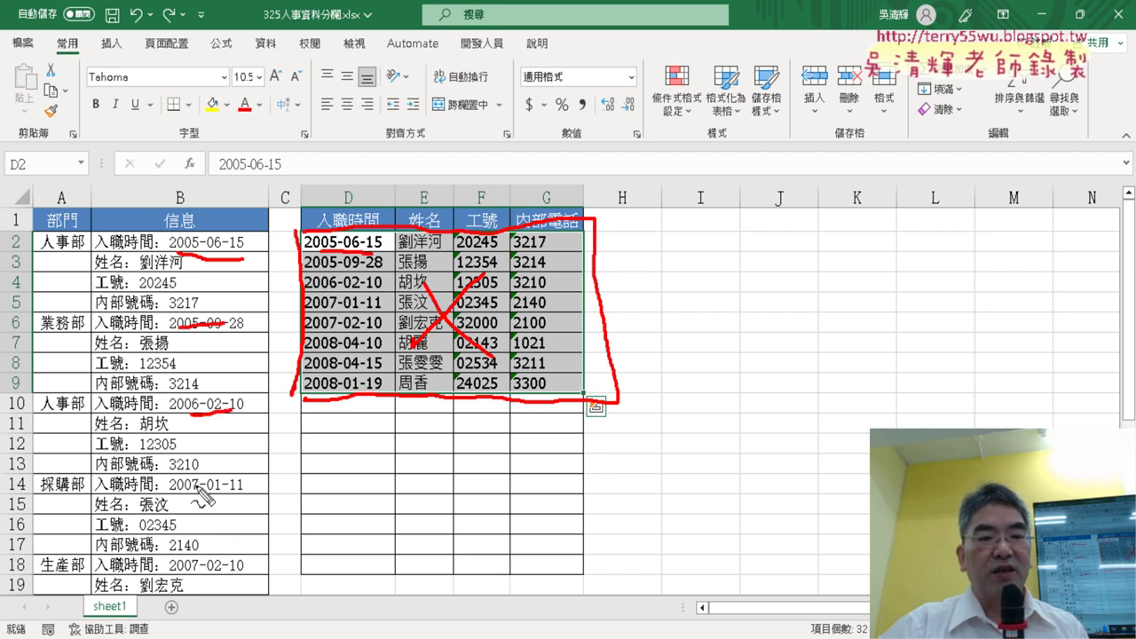
drag(188, 501, 231, 507)
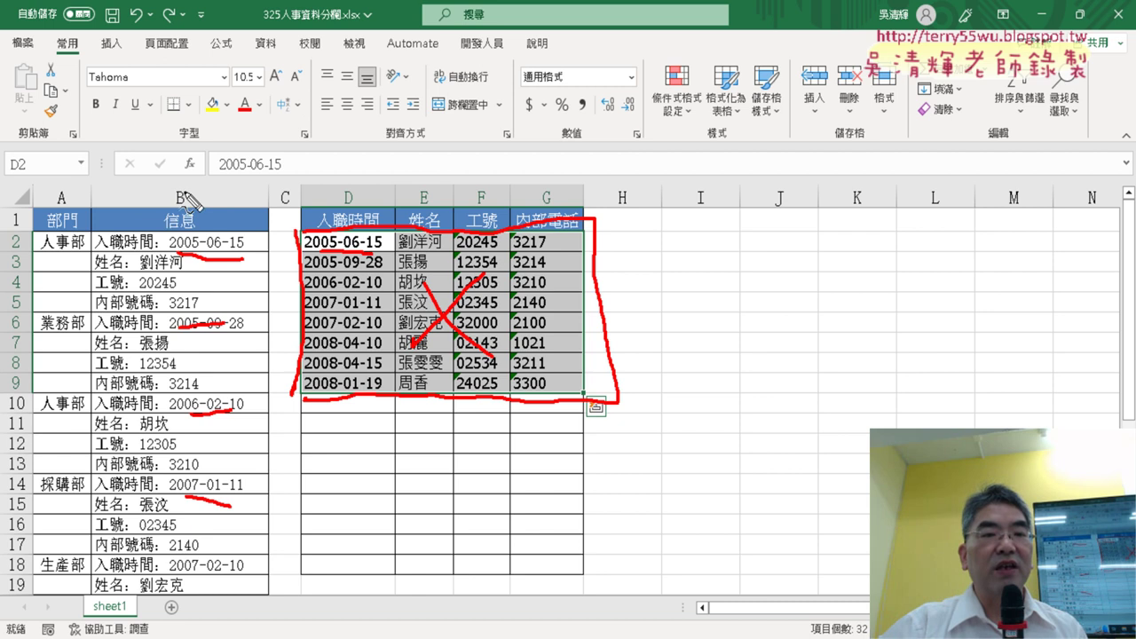
drag(190, 188, 197, 222)
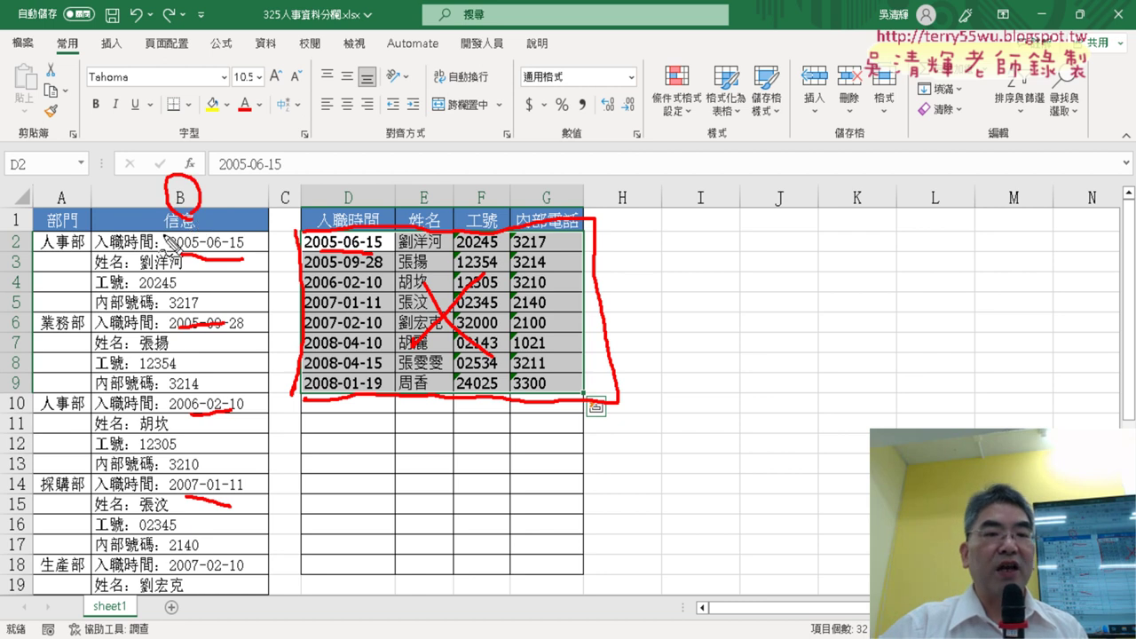
drag(256, 235, 257, 250)
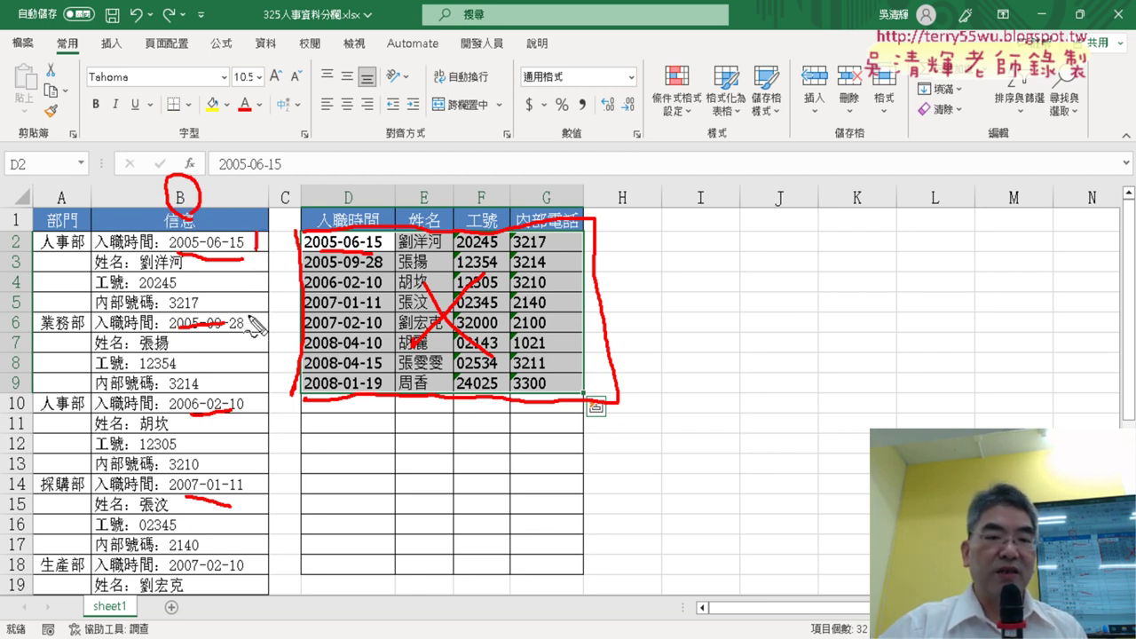
drag(253, 316, 257, 339)
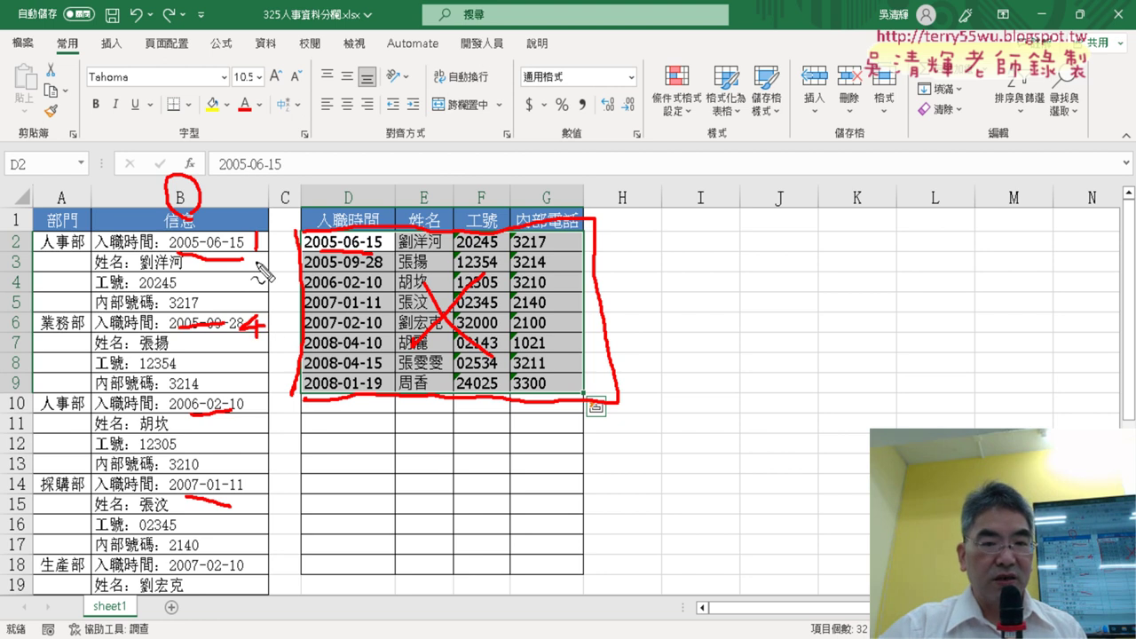
drag(265, 322, 269, 338)
drag(284, 313, 275, 334)
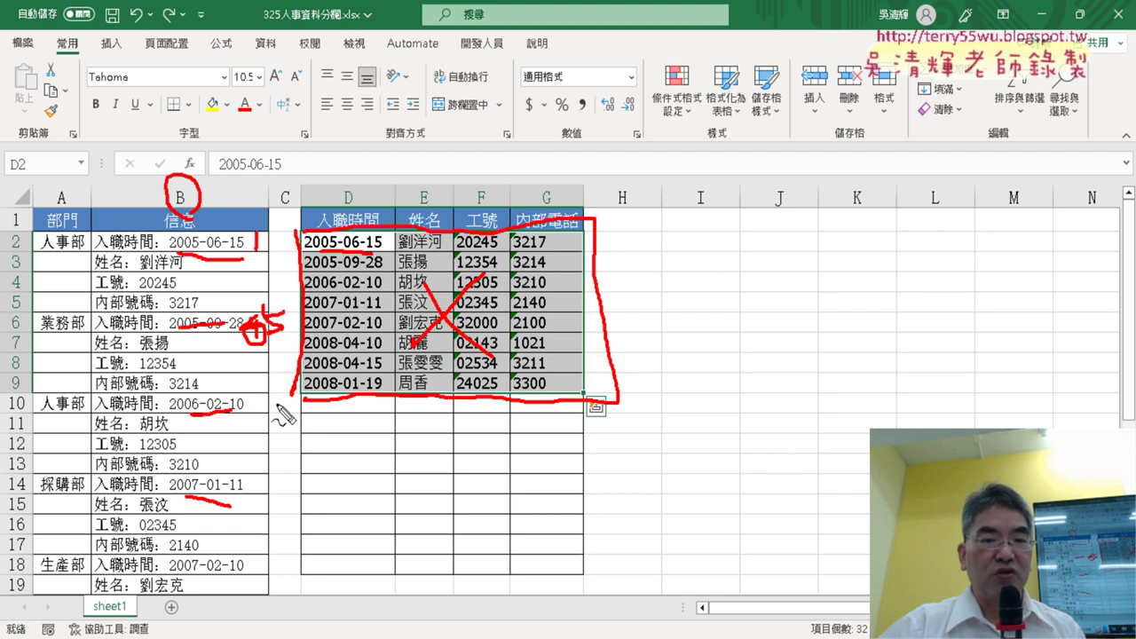
drag(285, 397, 277, 427)
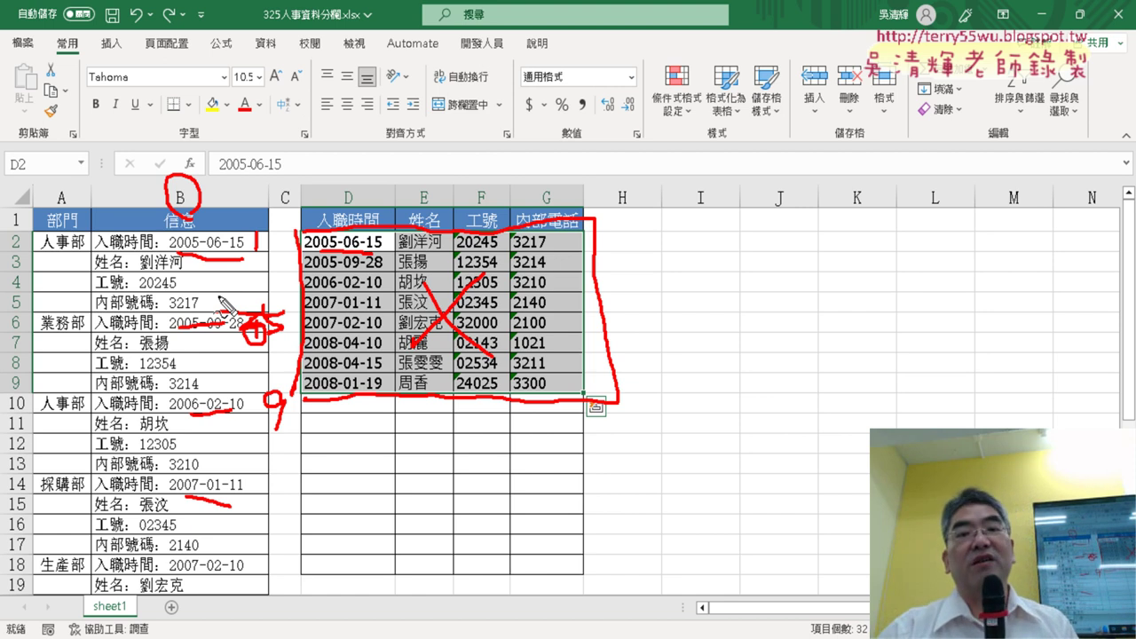
mouse_move(224, 107)
mouse_down()
mouse_move(222, 202)
mouse_move(232, 176)
mouse_up()
drag(308, 144, 444, 142)
drag(412, 124, 406, 170)
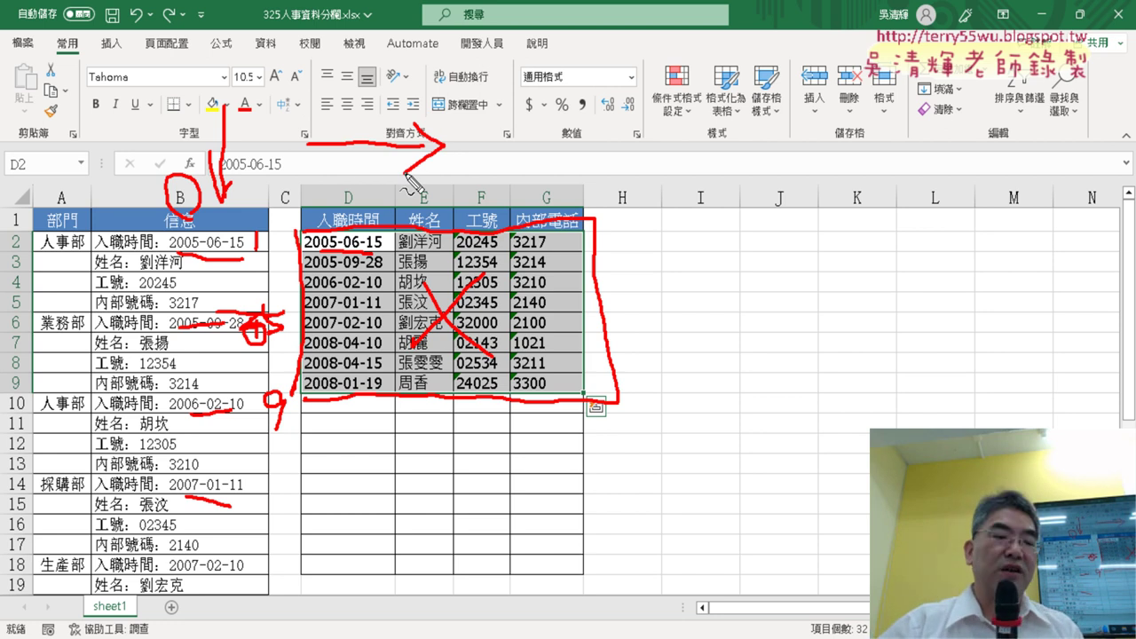
key(Escape)
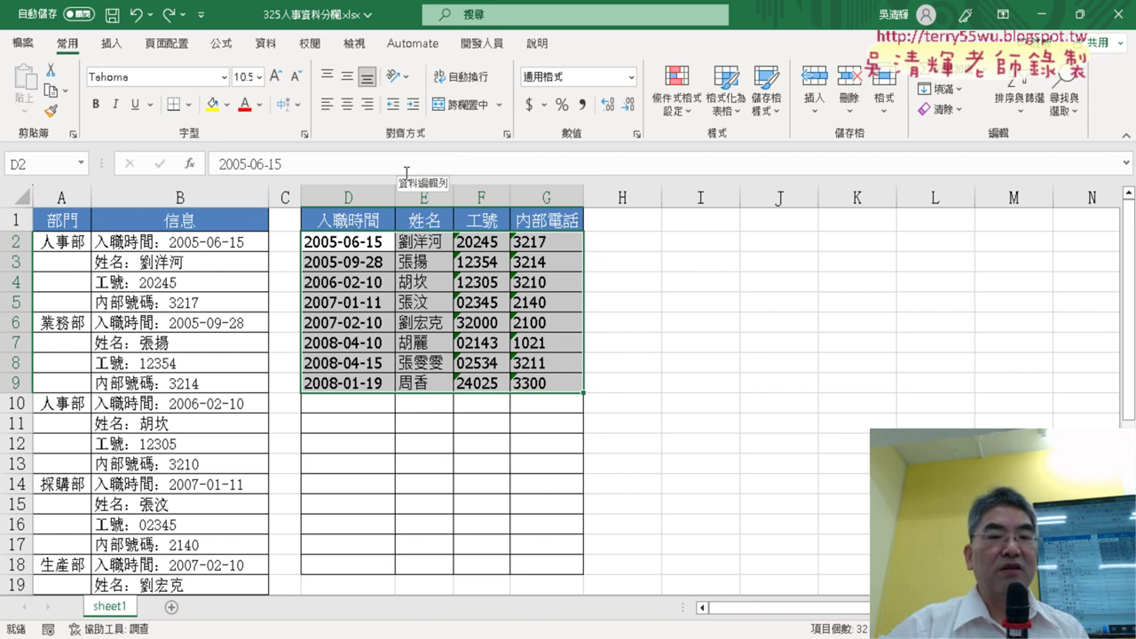
Step: Delete the existing entries in D2:G9, leaving only the headers
drag(239, 243, 237, 296)
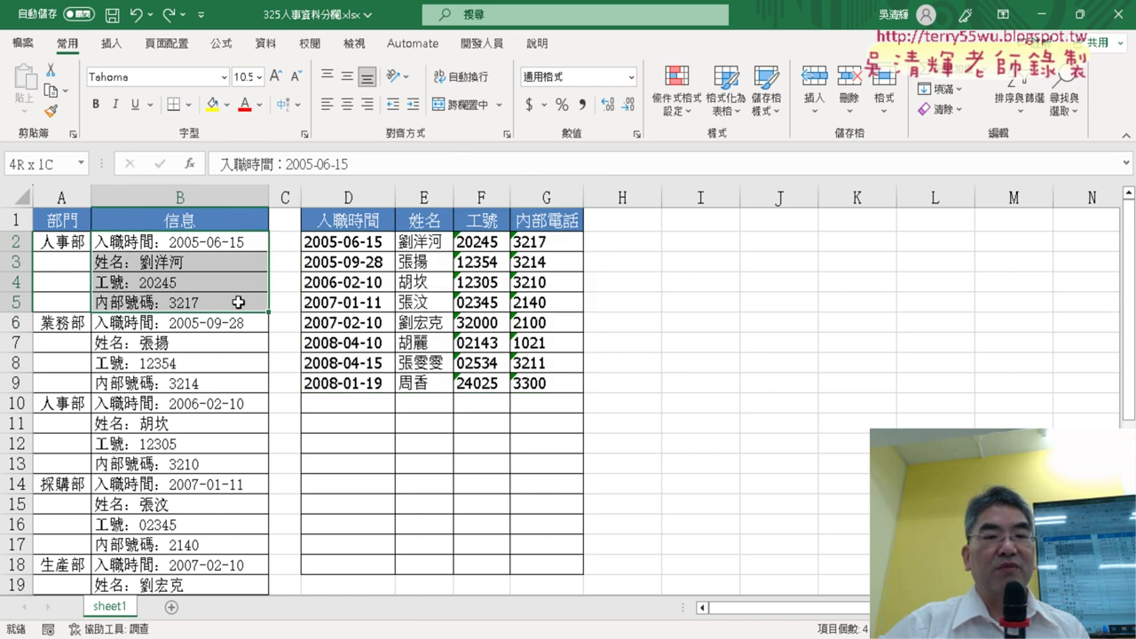
drag(346, 242, 516, 380)
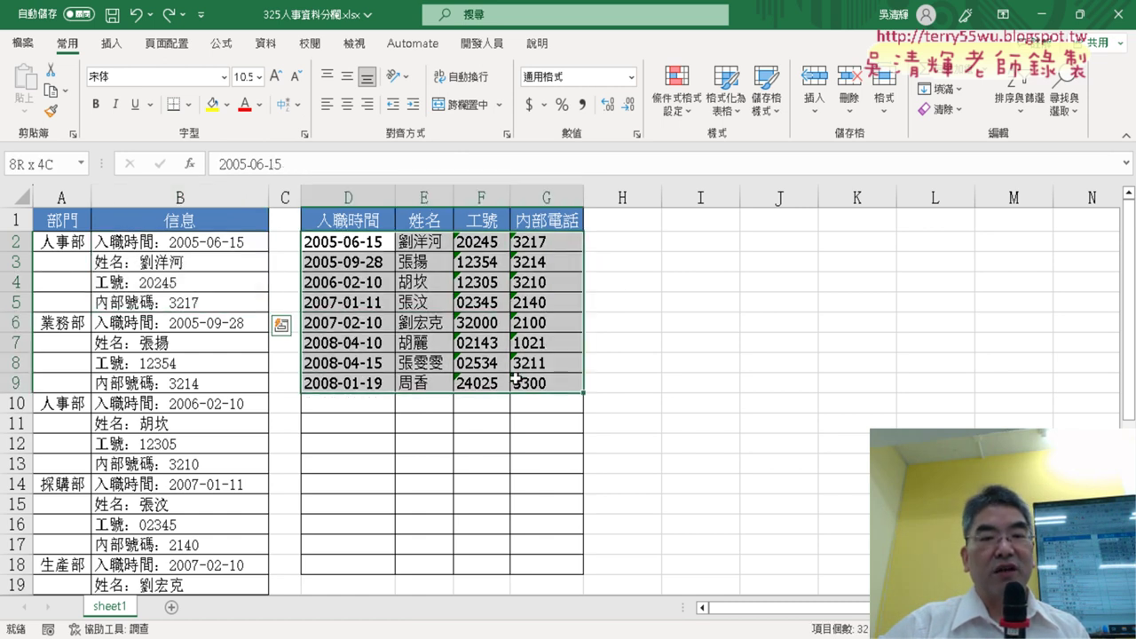
key(Delete)
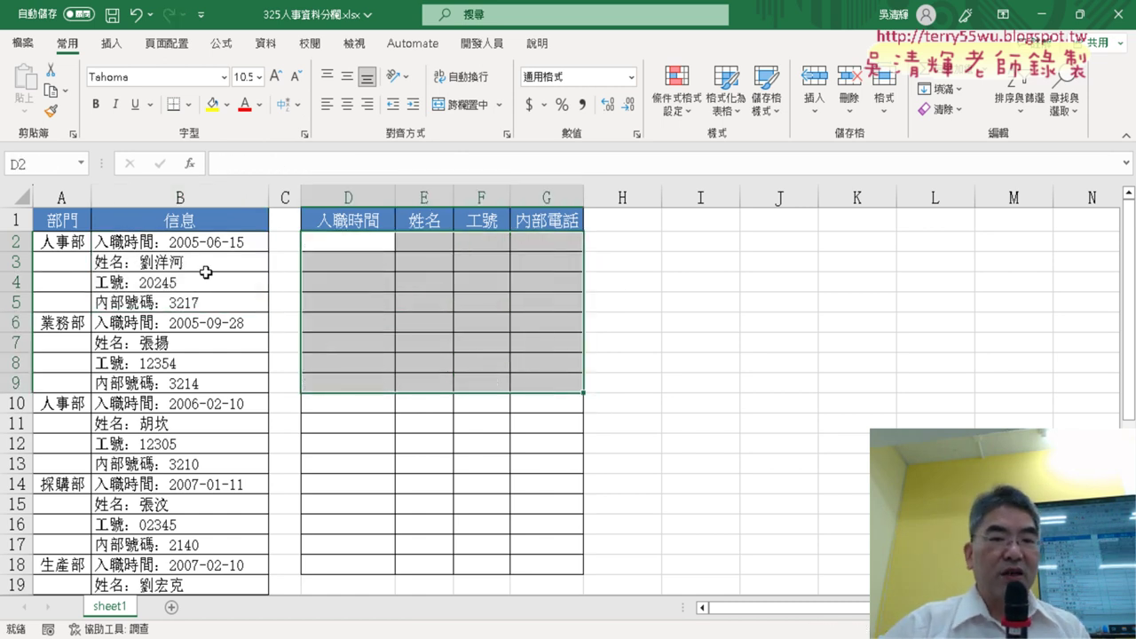
Step: Copy B2:B5 and paste it transposed into D2:G2 with Paste Special
drag(215, 240, 222, 299)
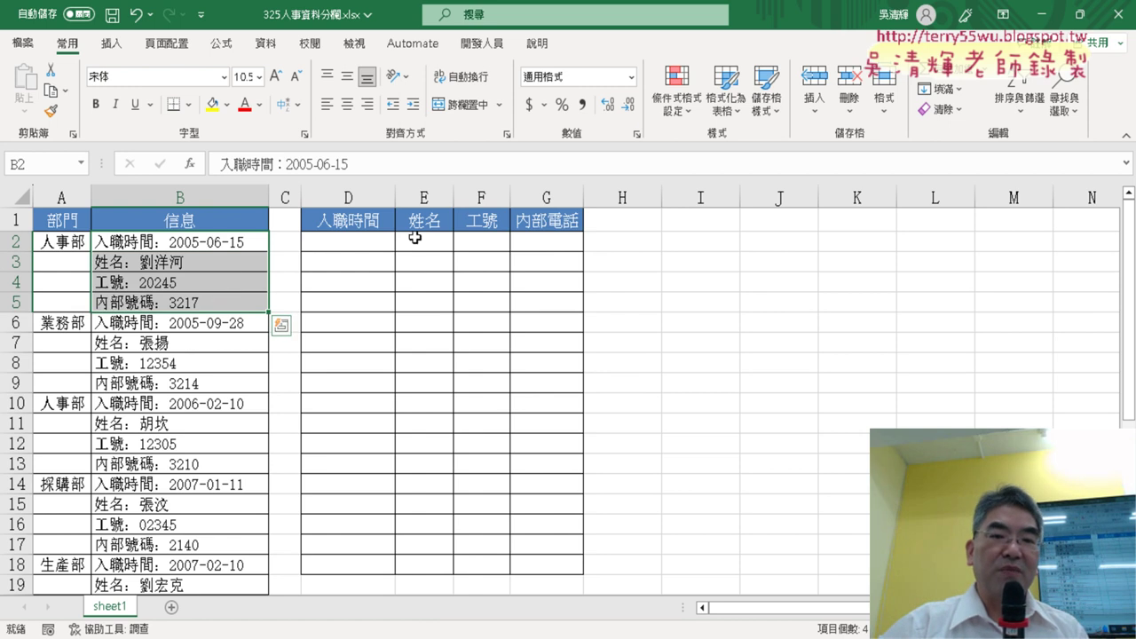
right_click(254, 278)
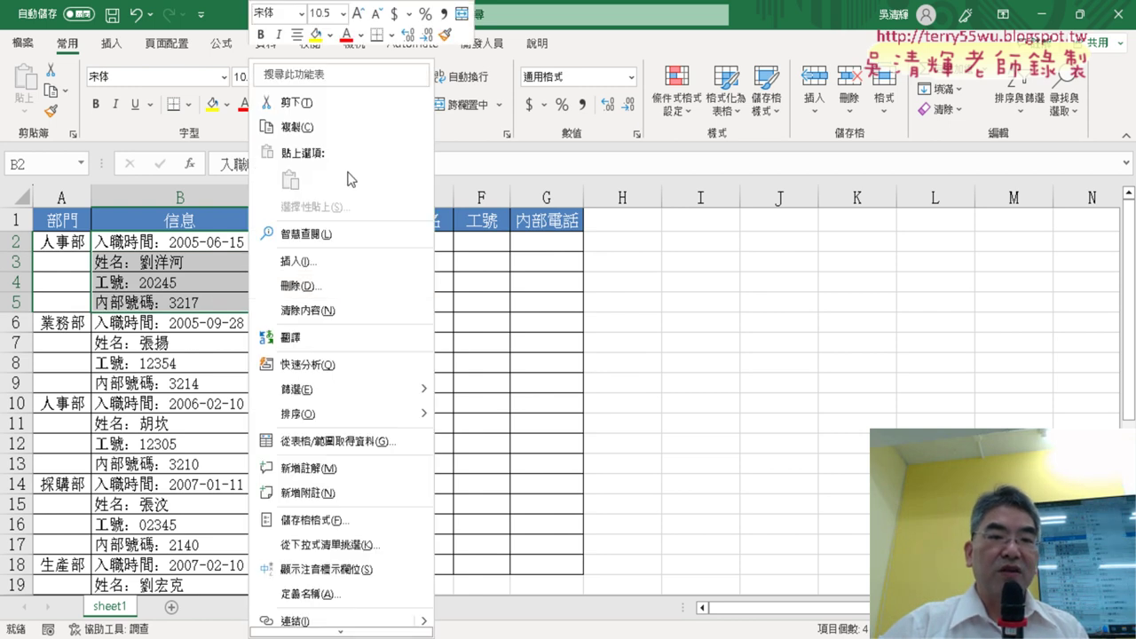
click(350, 129)
click(347, 240)
right_click(352, 248)
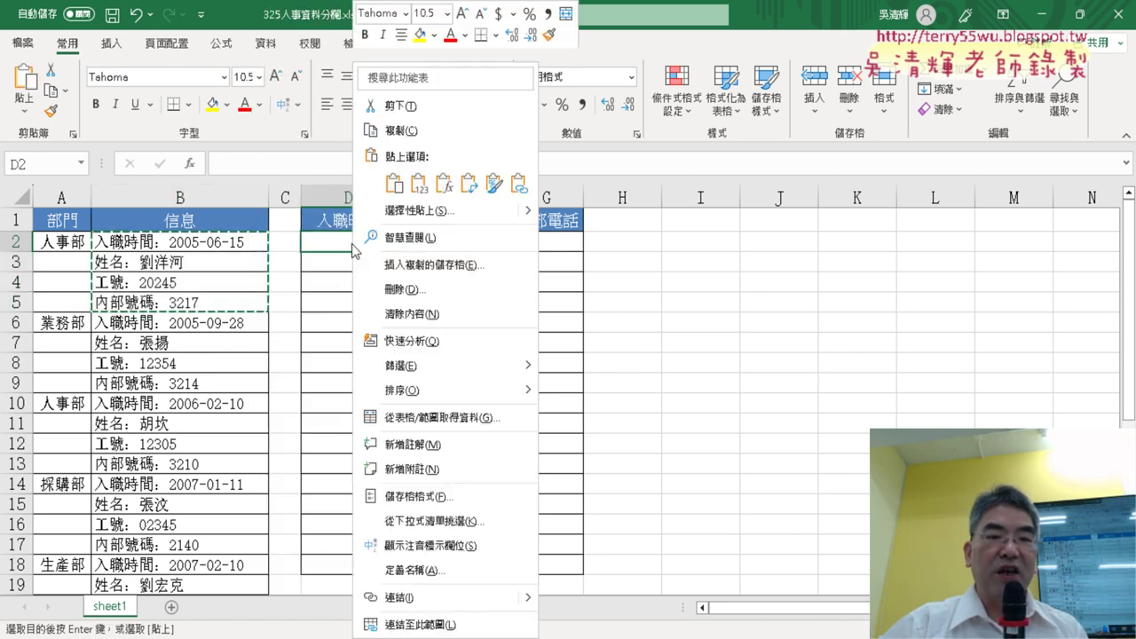
mouse_move(529, 213)
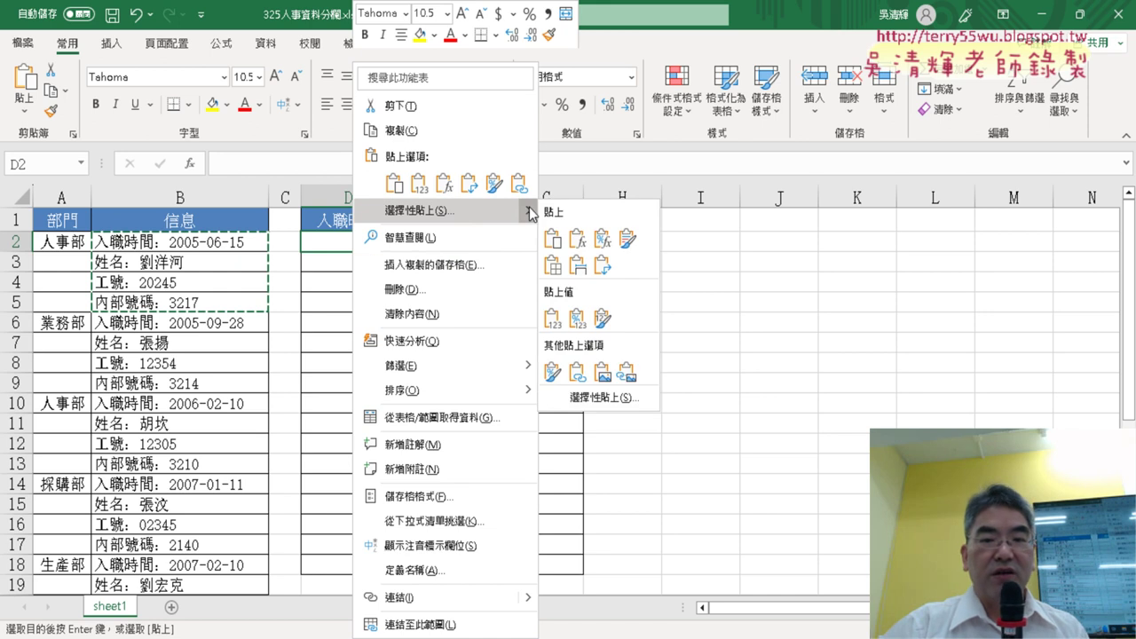
click(612, 398)
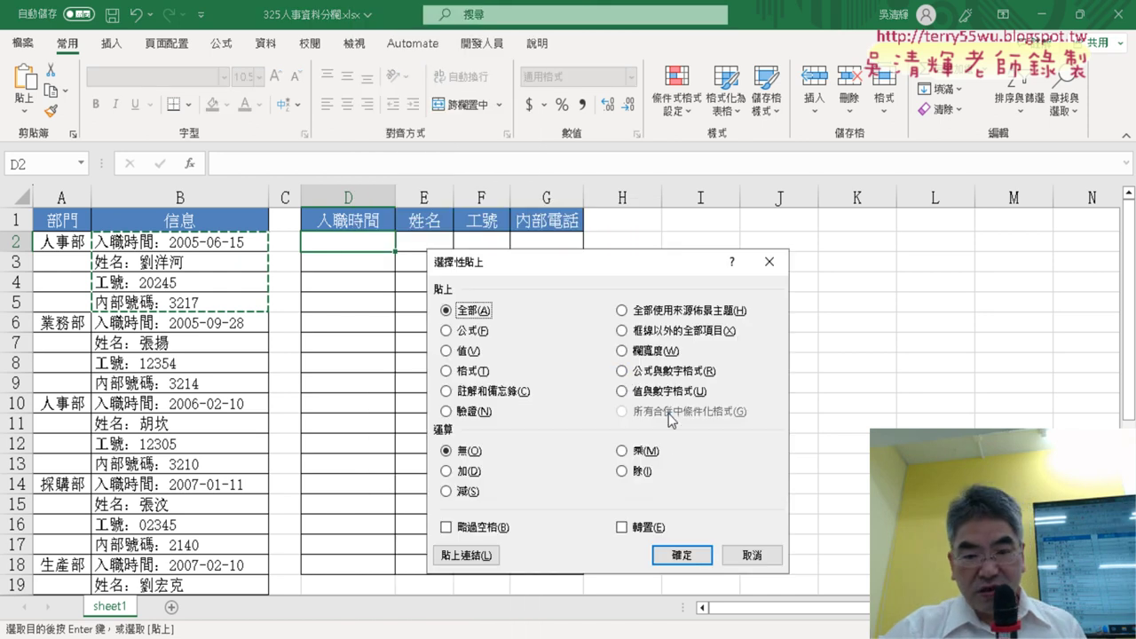
click(639, 528)
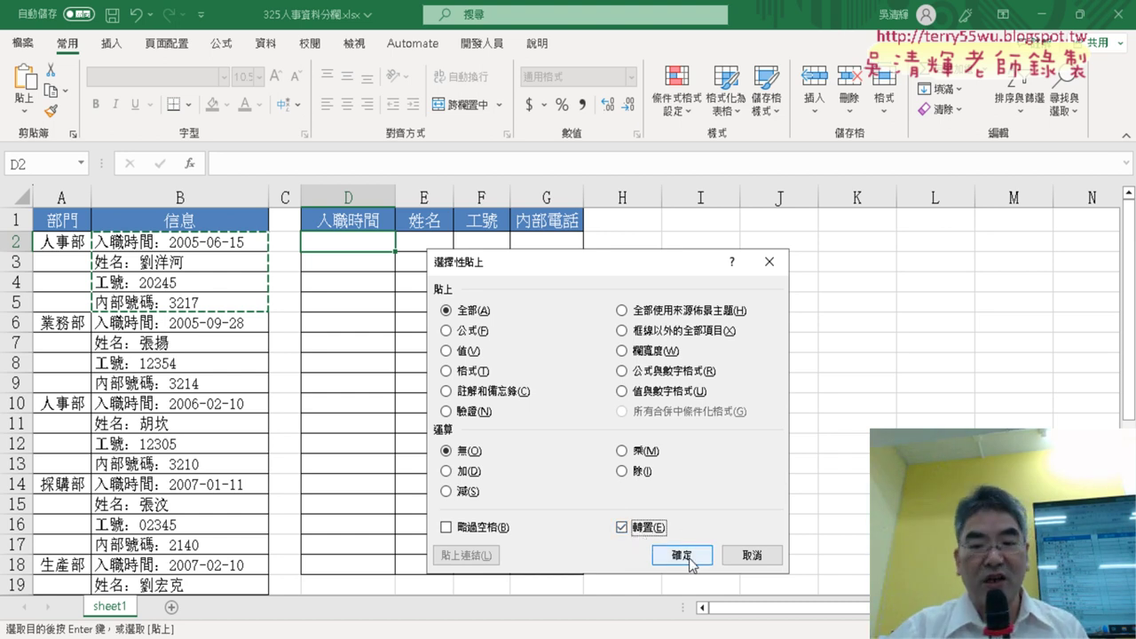
click(686, 555)
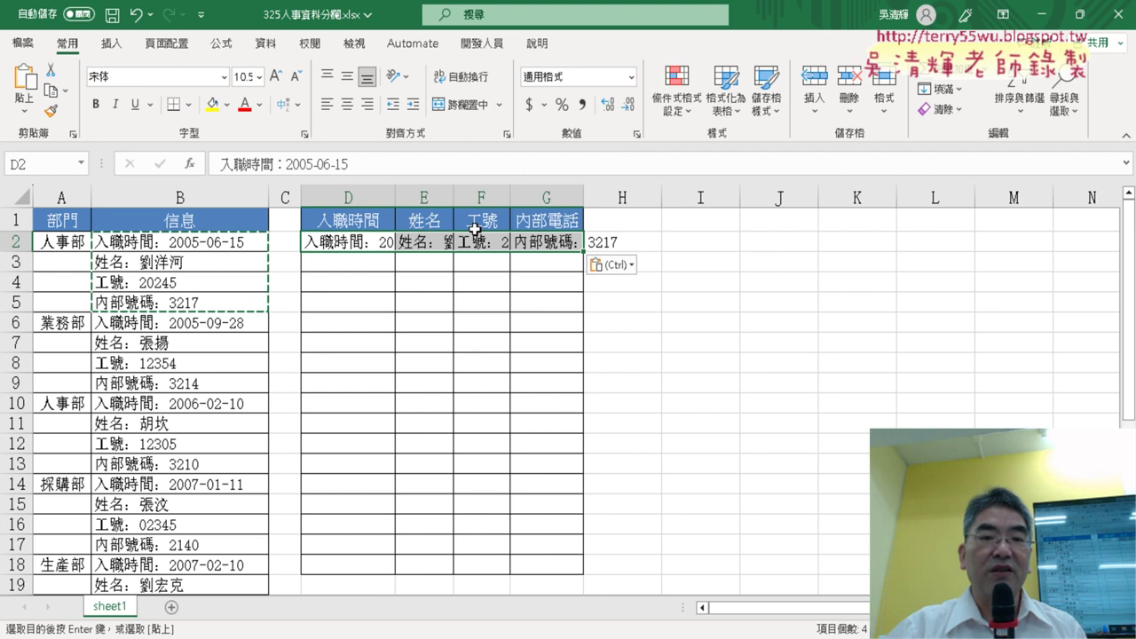
Step: Autofit columns D:G and select the next person's entries in column B
drag(371, 192, 553, 197)
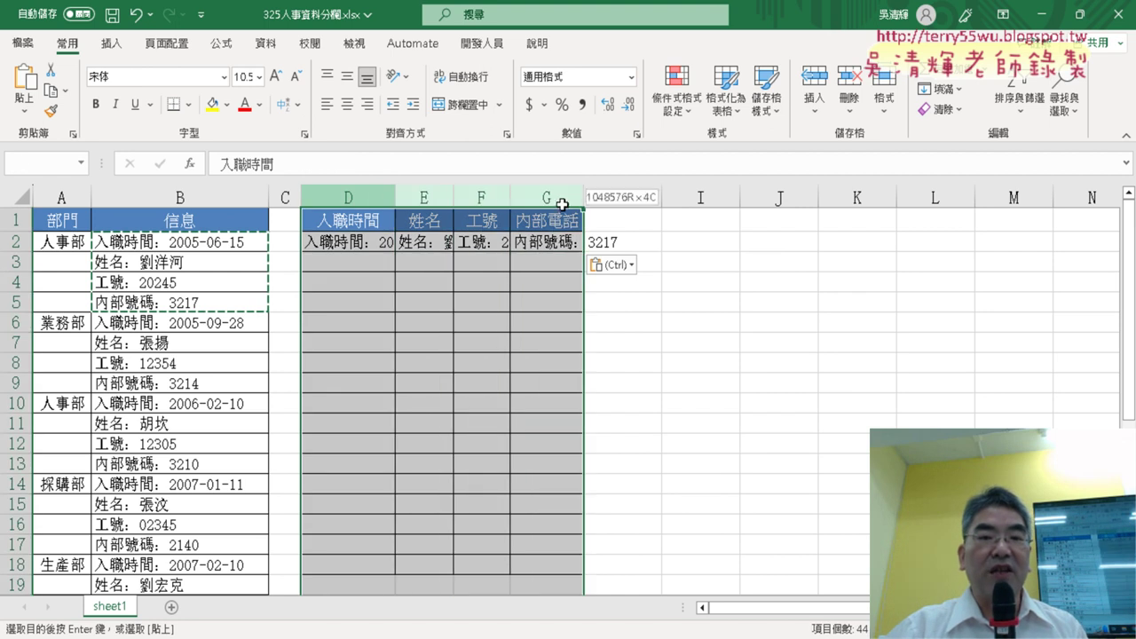
double_click(395, 193)
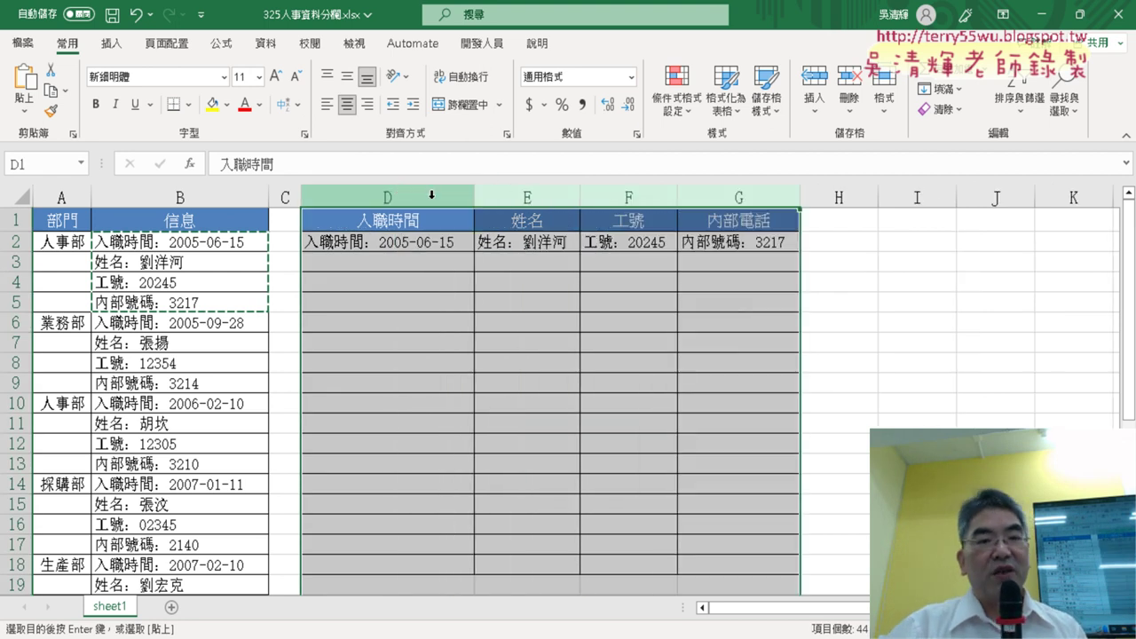
drag(213, 243, 227, 404)
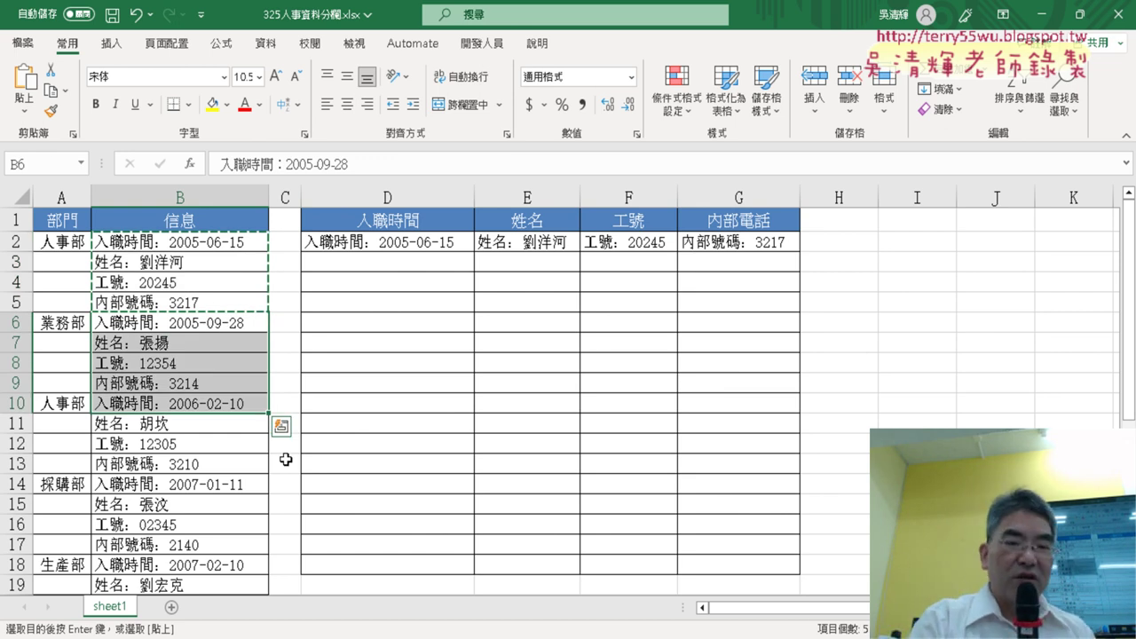
key(ctrl+z)
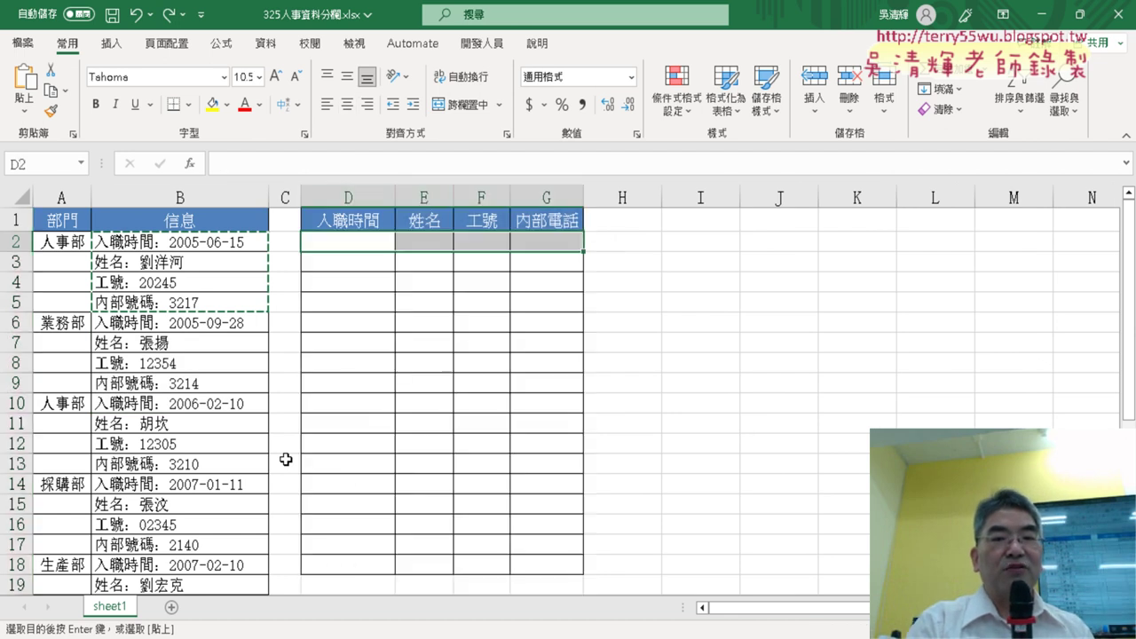
drag(226, 242, 229, 301)
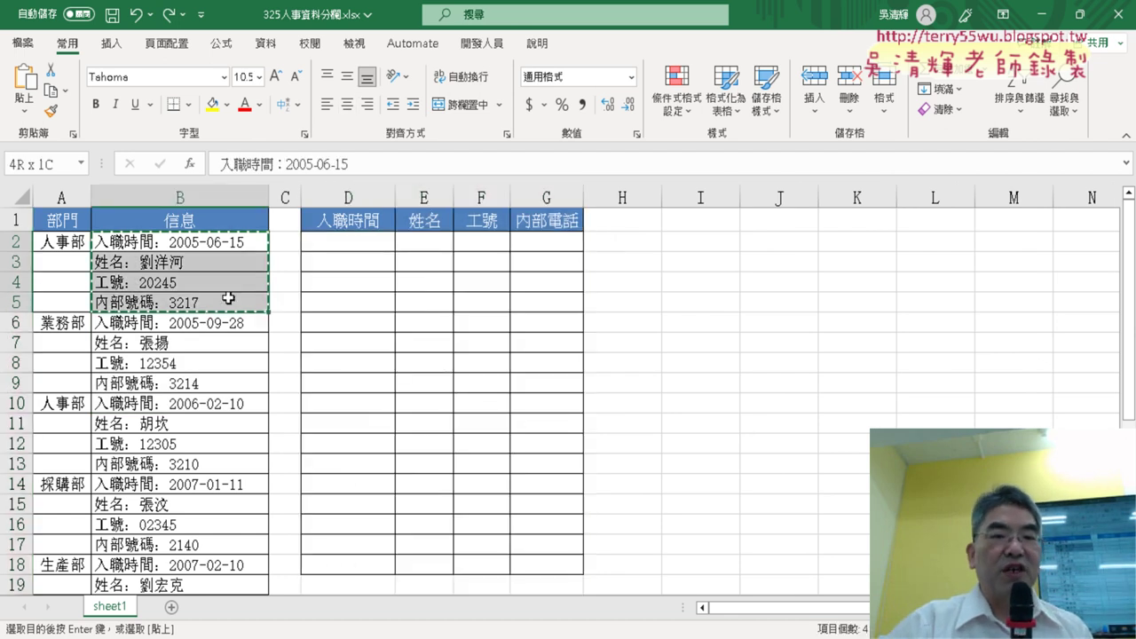
key(ctrl+v)
drag(346, 242, 533, 237)
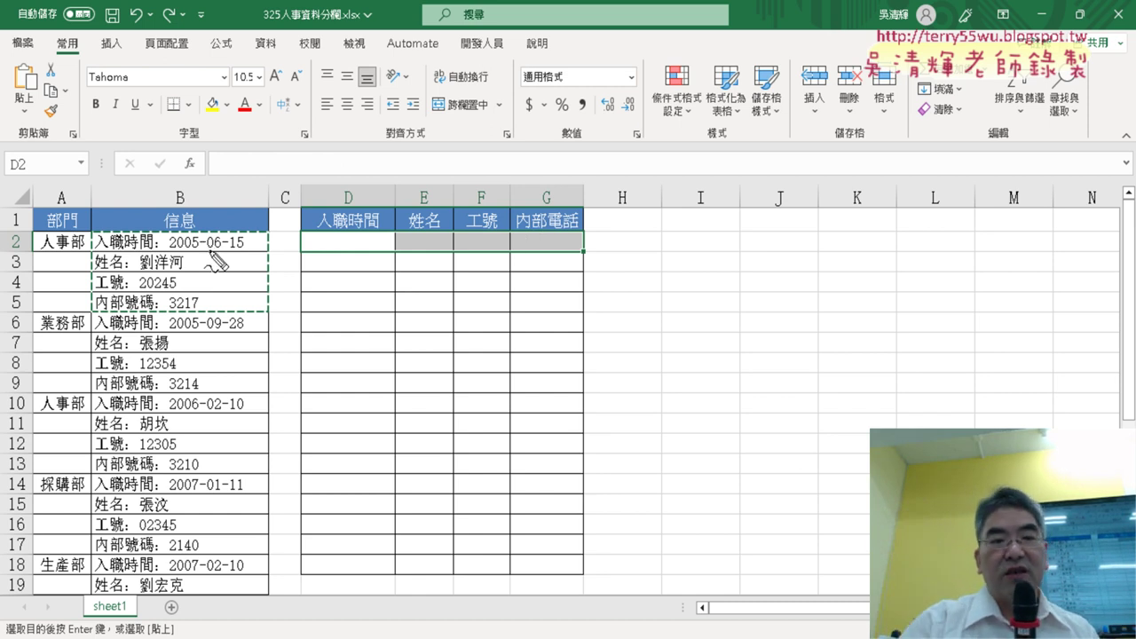
drag(336, 233, 377, 229)
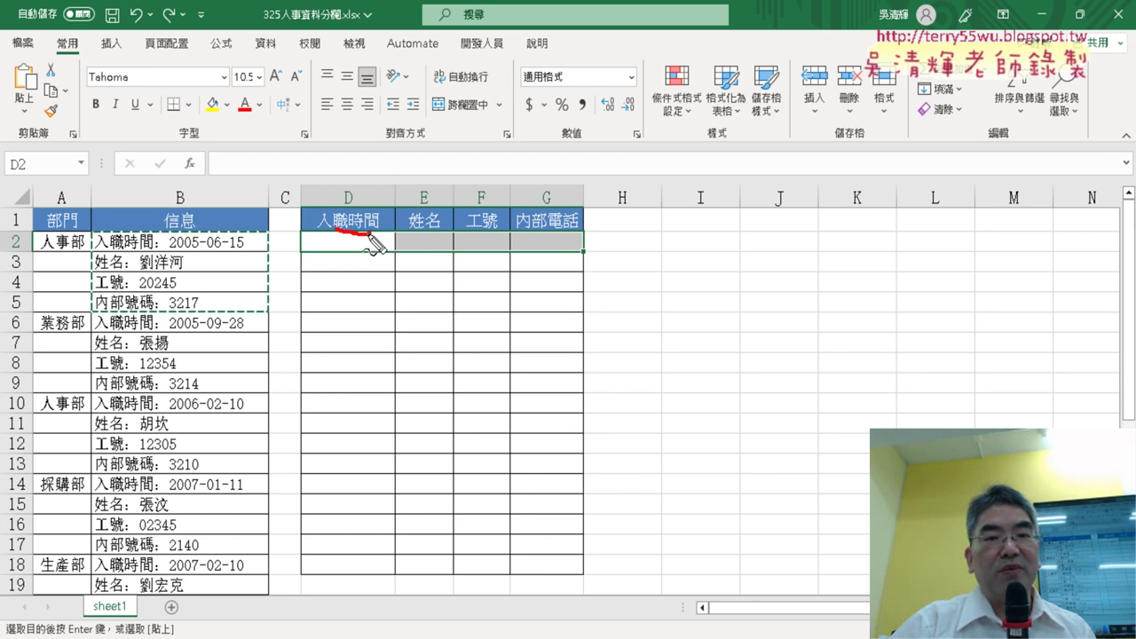
drag(96, 256, 165, 252)
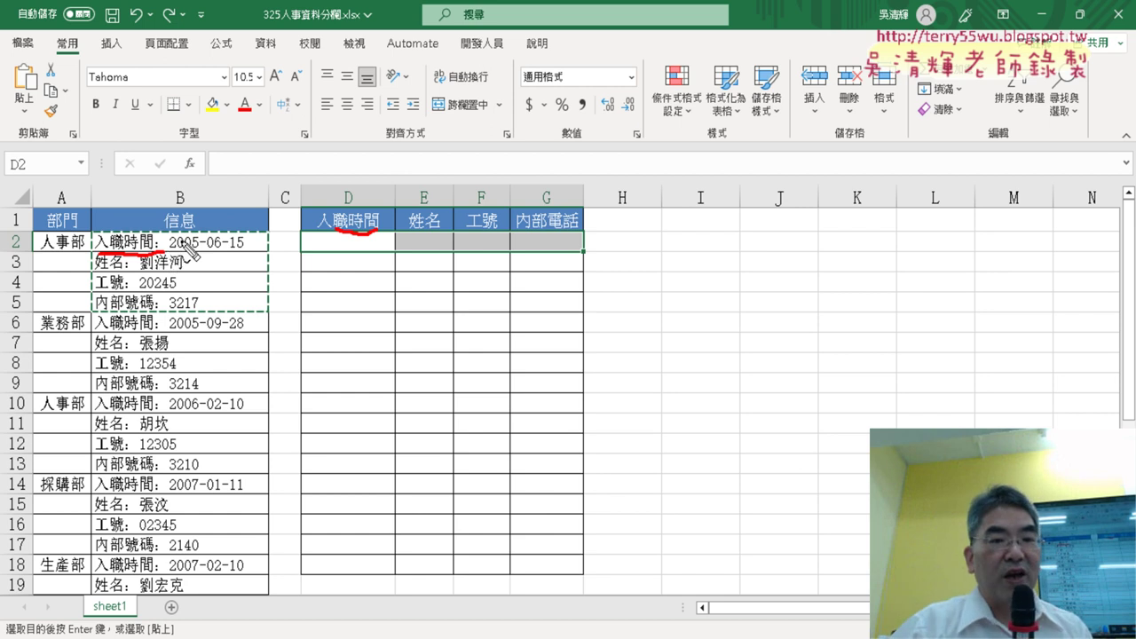
mouse_move(169, 258)
mouse_down()
mouse_move(146, 230)
mouse_move(146, 259)
mouse_move(119, 258)
mouse_up()
mouse_move(169, 222)
mouse_down()
mouse_move(186, 173)
mouse_move(292, 173)
mouse_move(341, 233)
mouse_up()
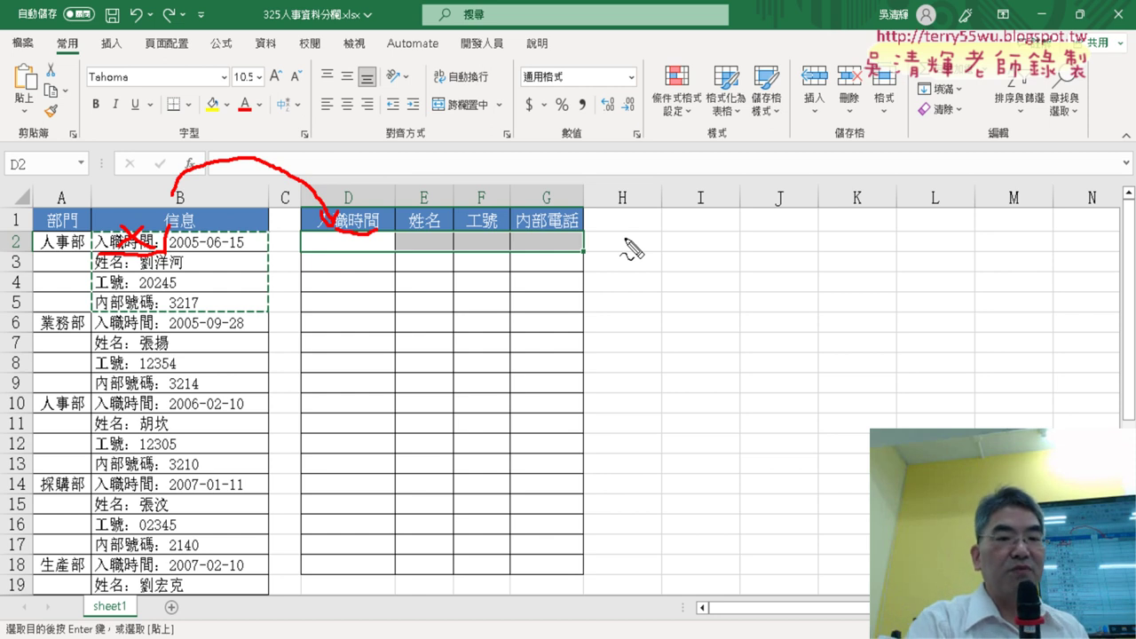
key(Escape)
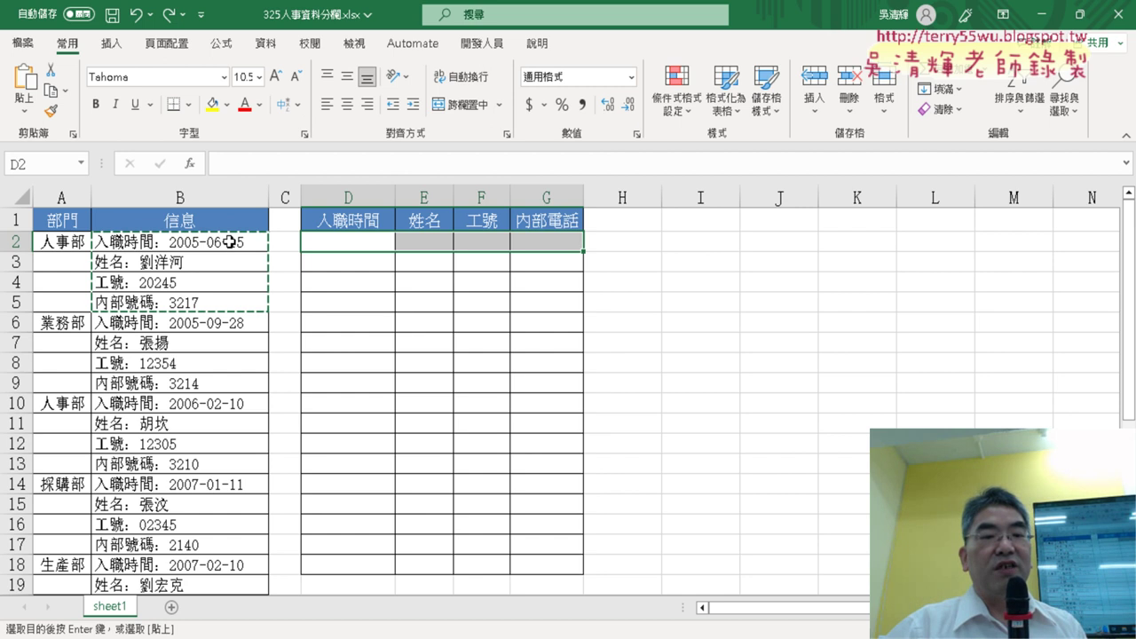
drag(232, 243, 229, 312)
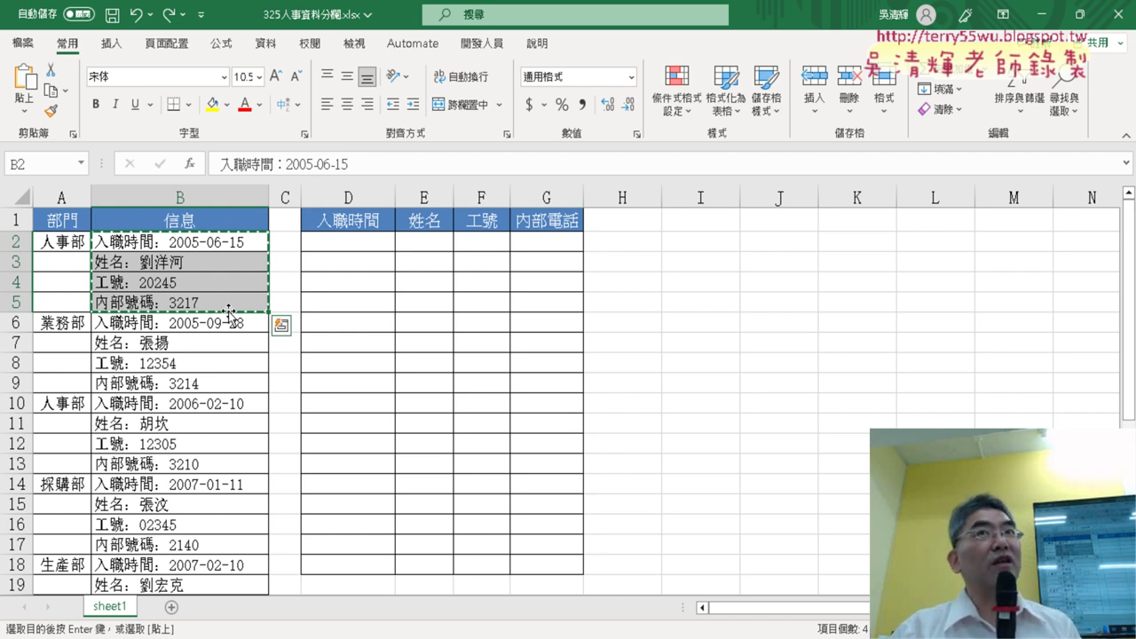
click(351, 241)
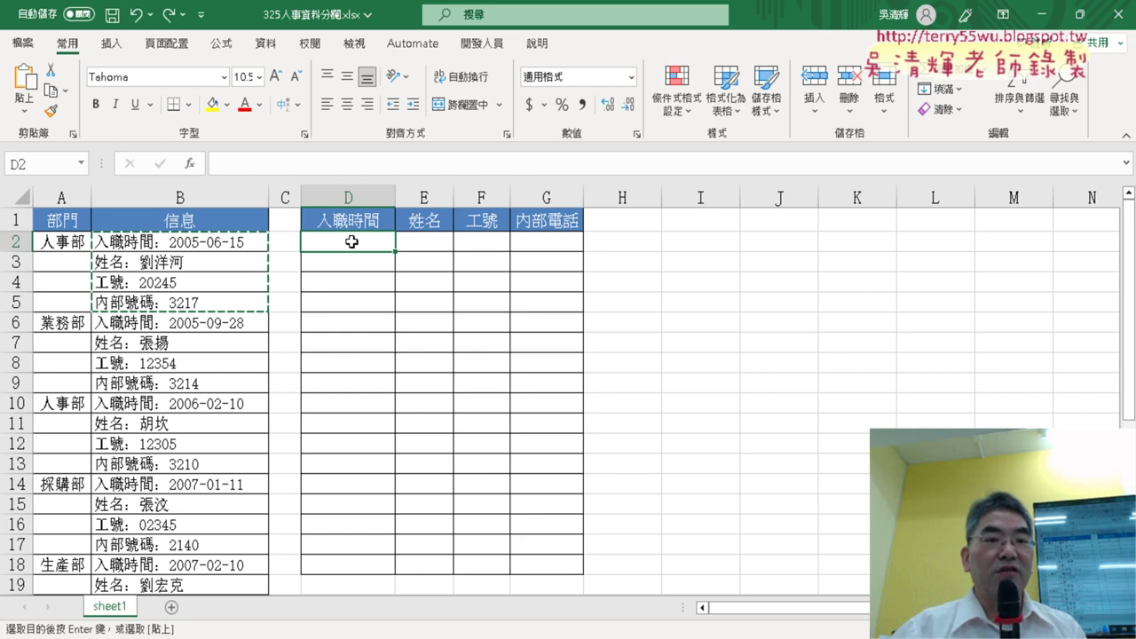
Step: Insert the INDIRECT function from the 查閱與參照 category into cell D2
click(216, 253)
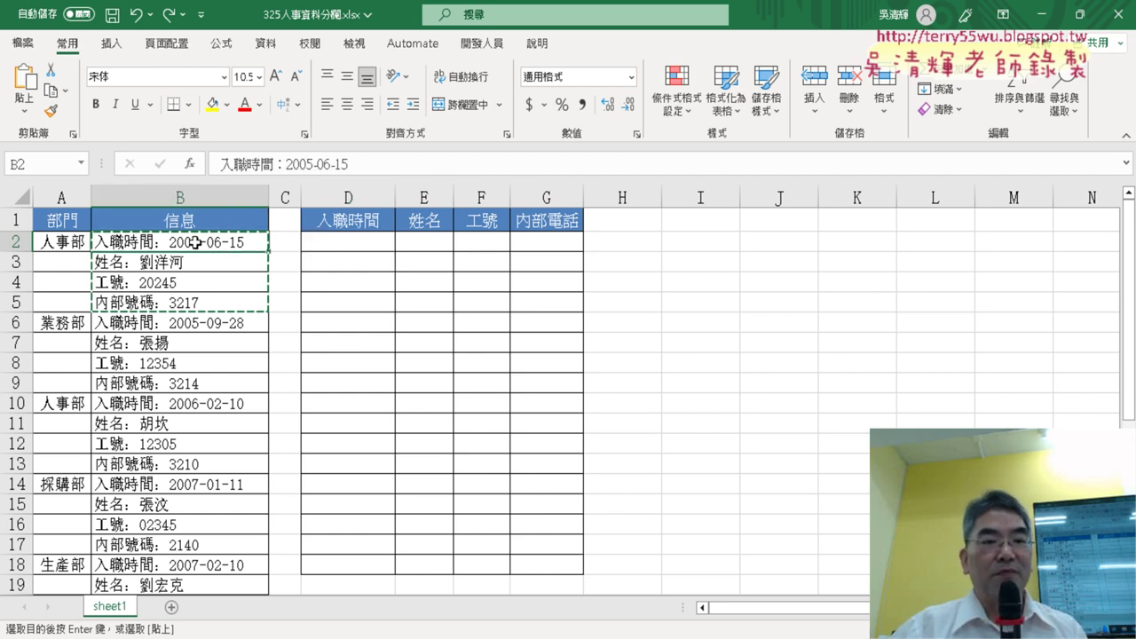
click(343, 246)
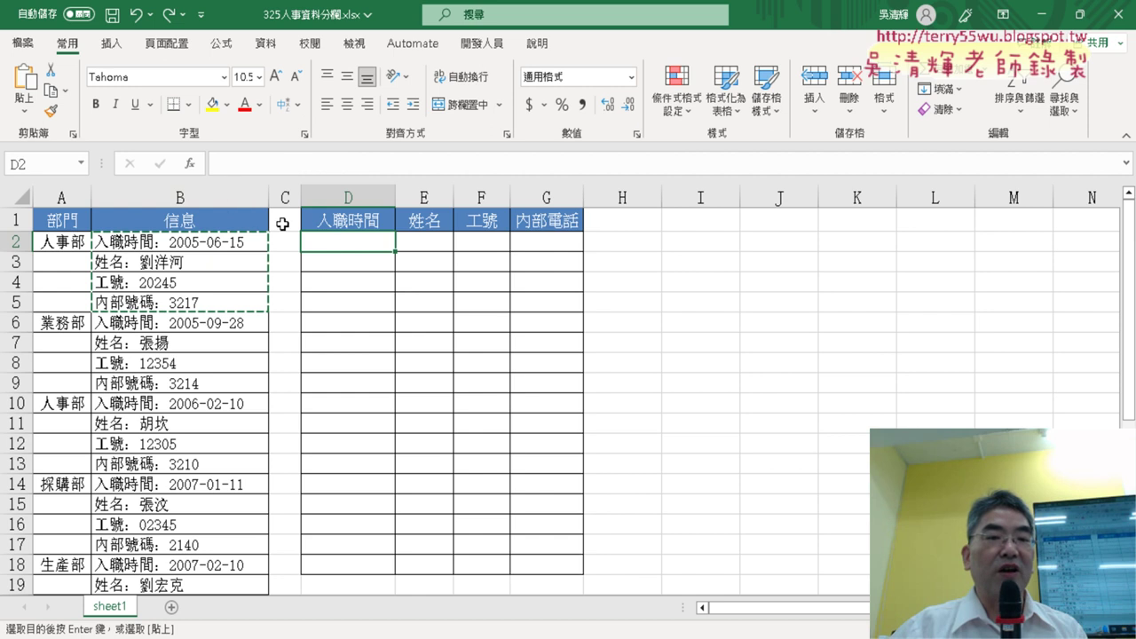
click(187, 164)
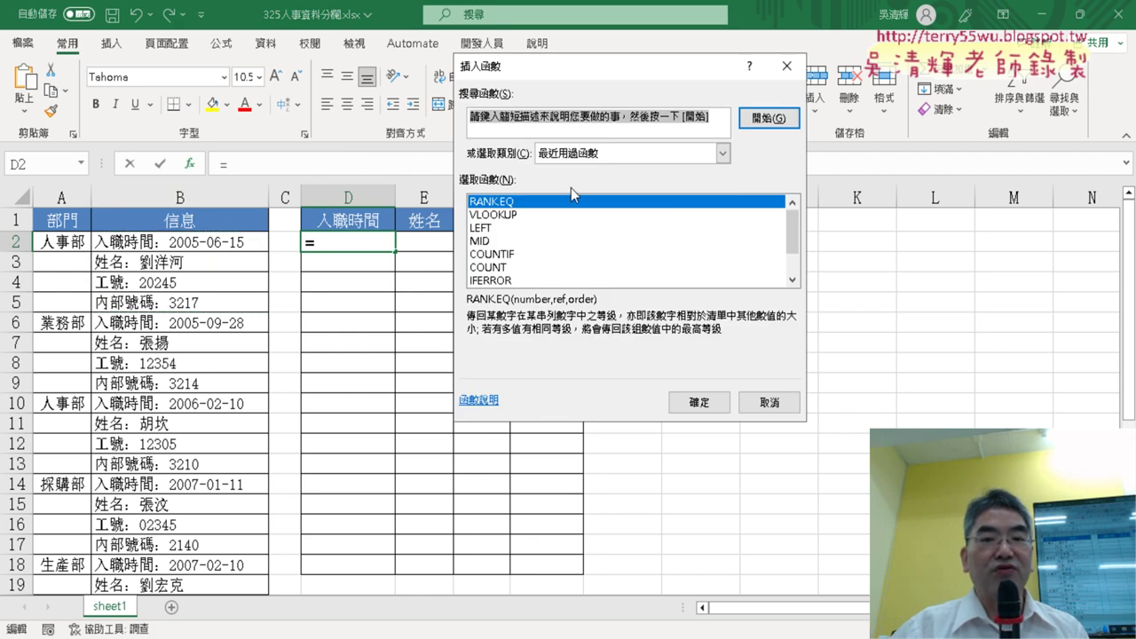
click(591, 154)
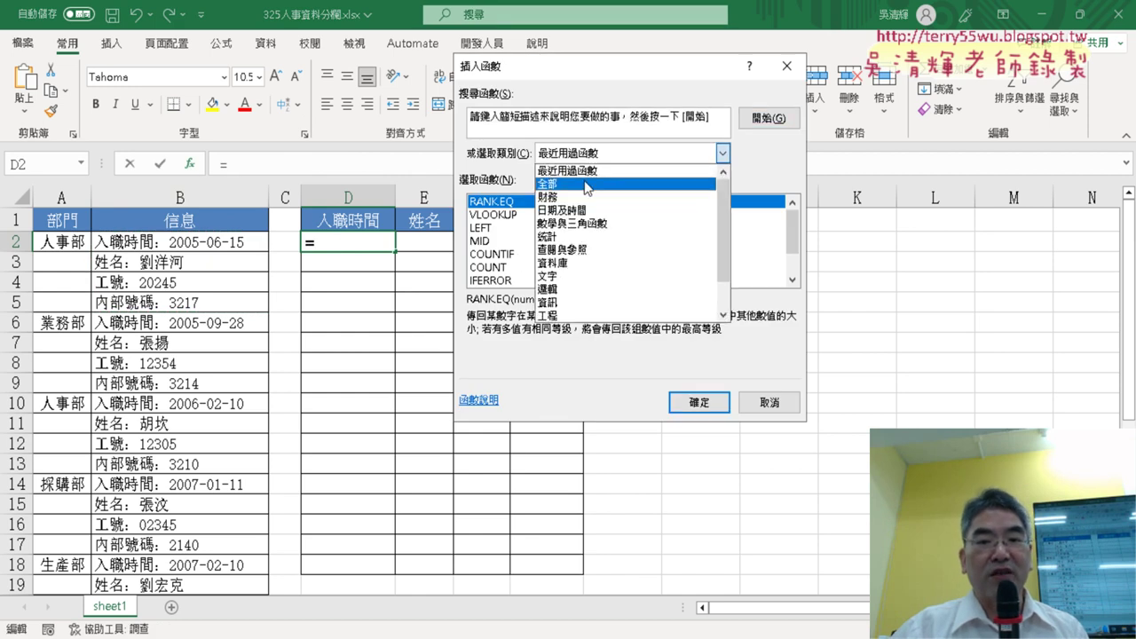
click(605, 251)
drag(793, 220, 793, 245)
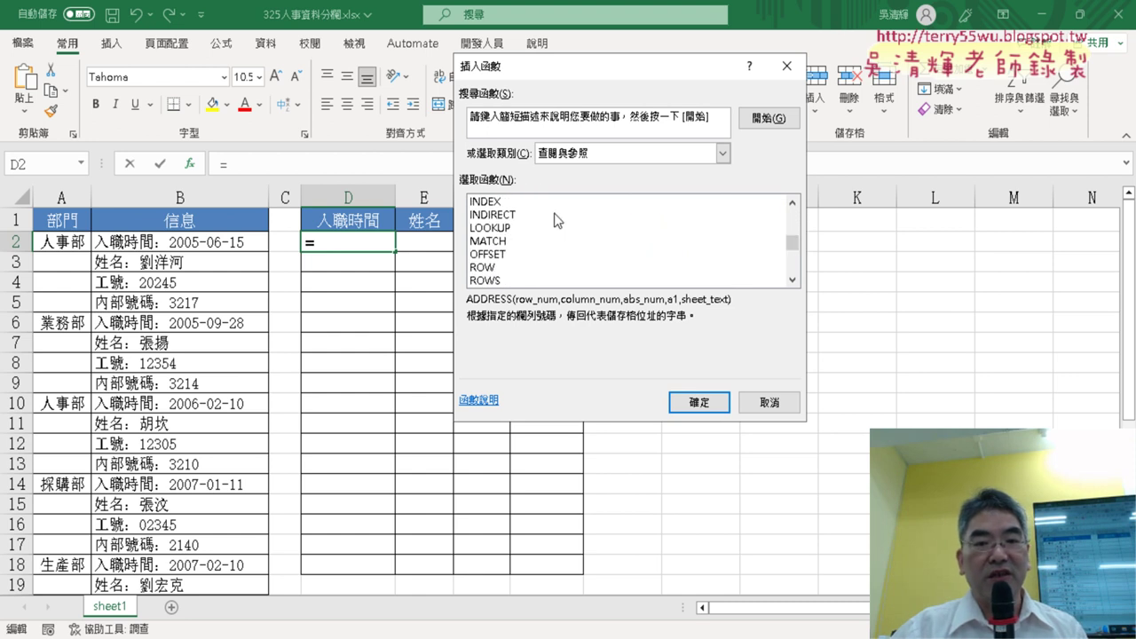
click(512, 217)
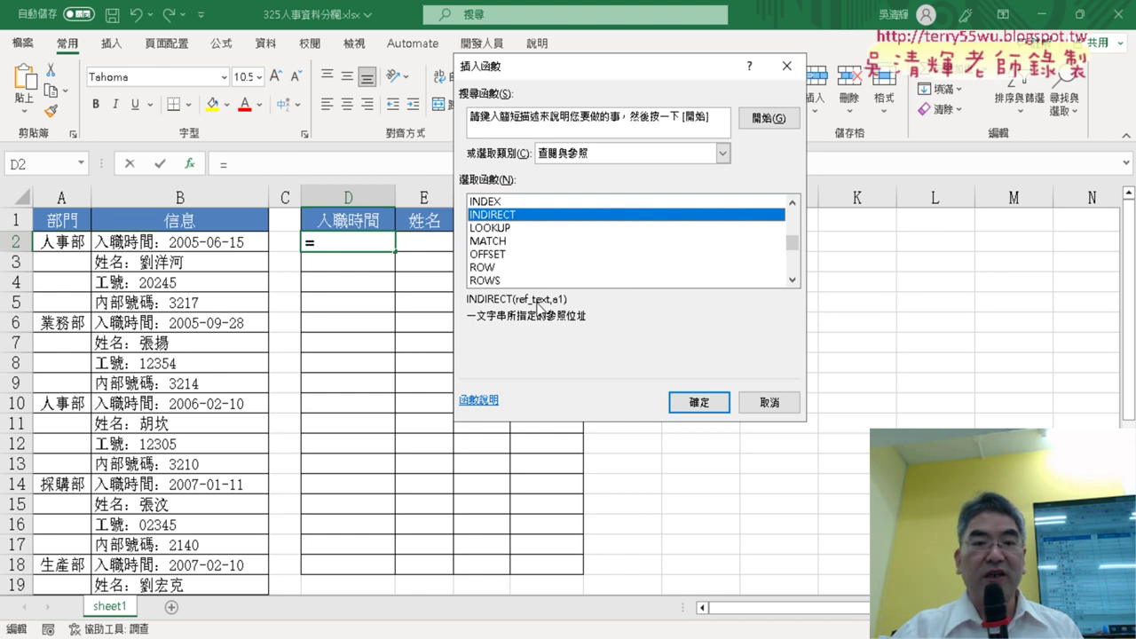
click(698, 402)
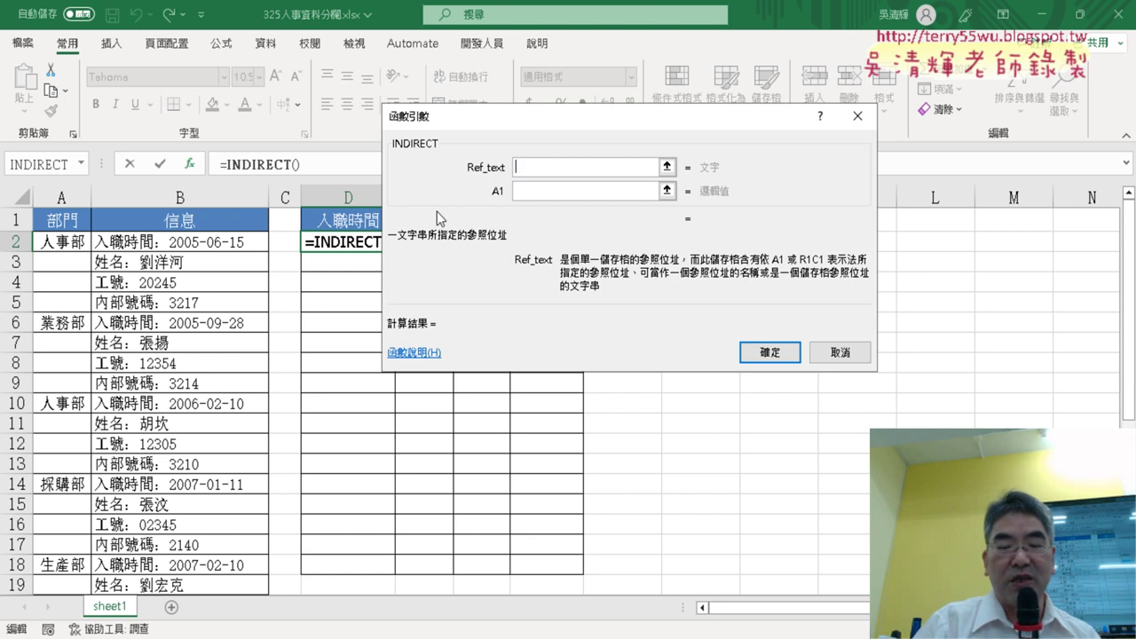
Step: Complete =INDIRECT("B2") in D2 and widen column D to fit the hire date
text(")
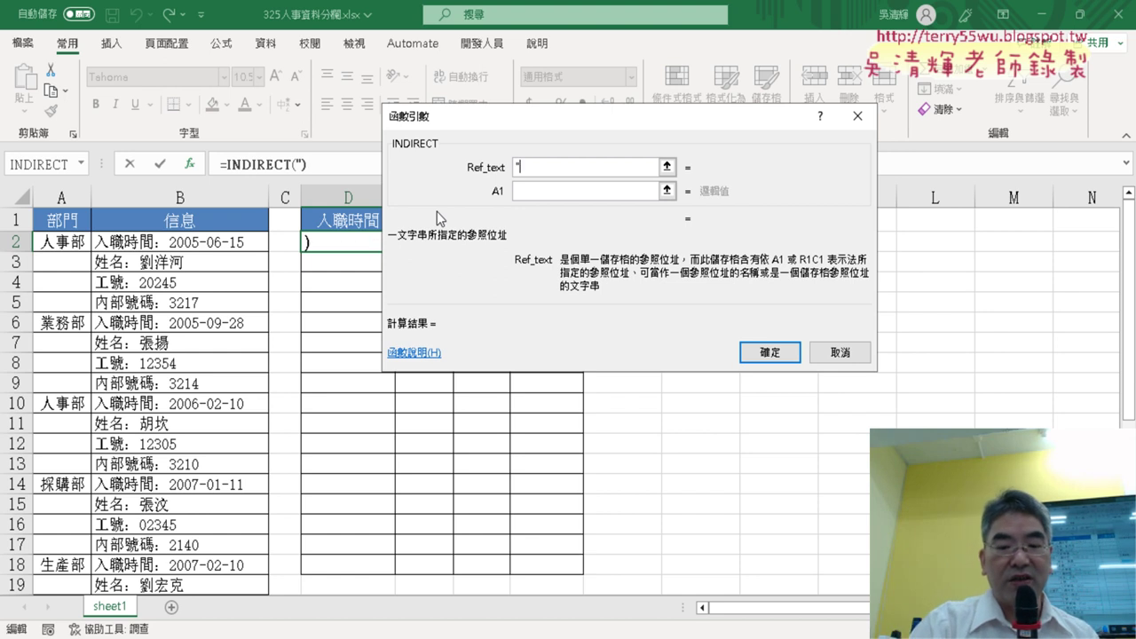
text(B)
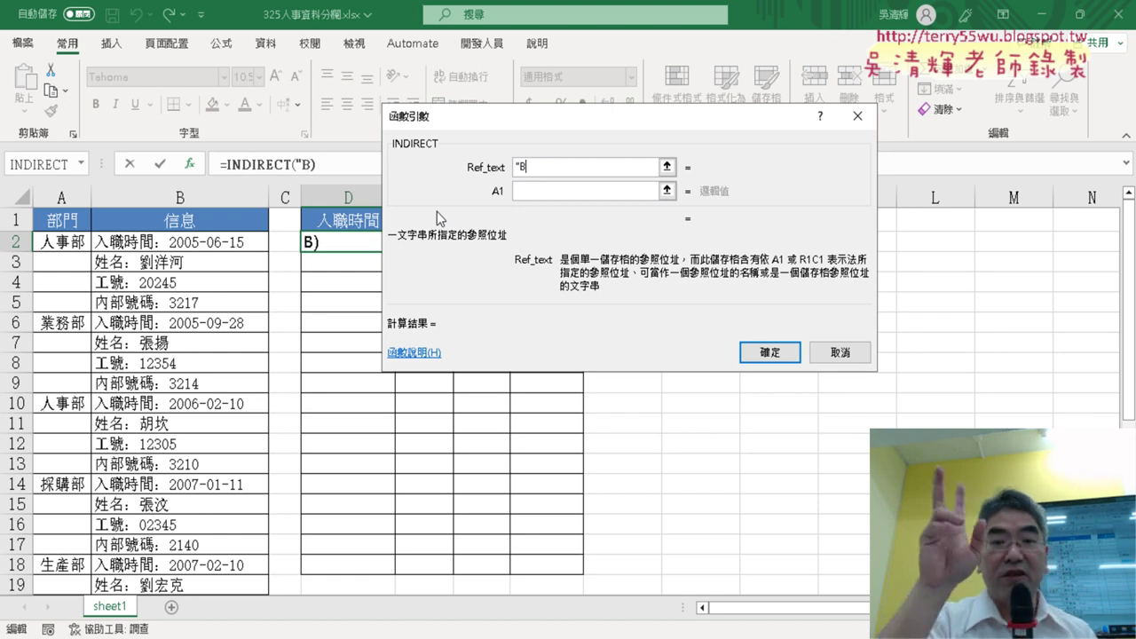
text(2)
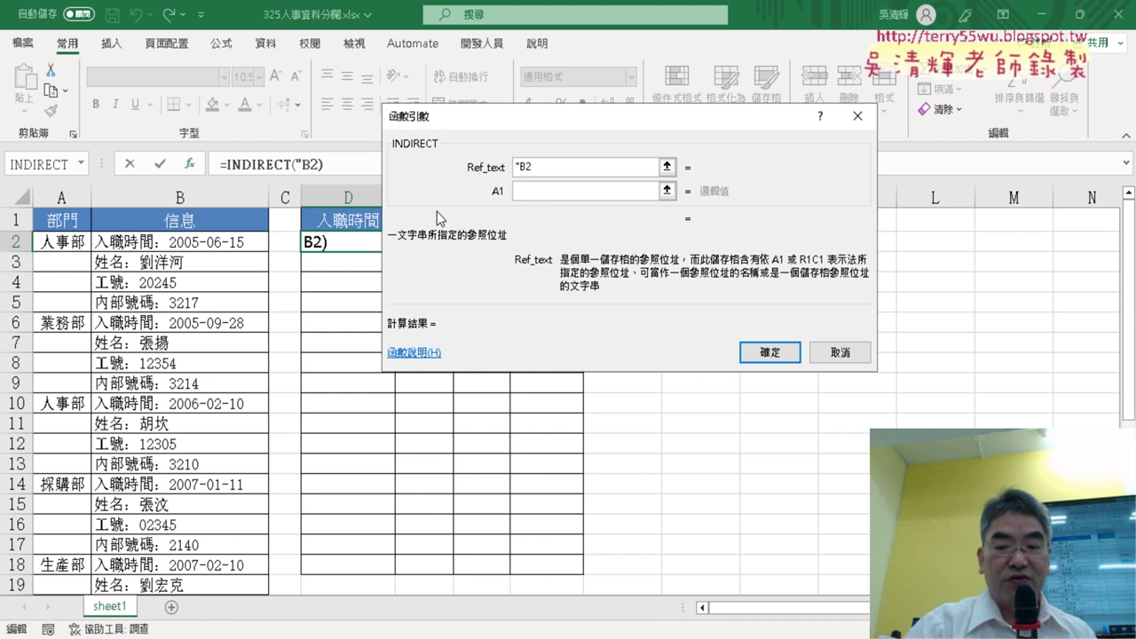
text(")
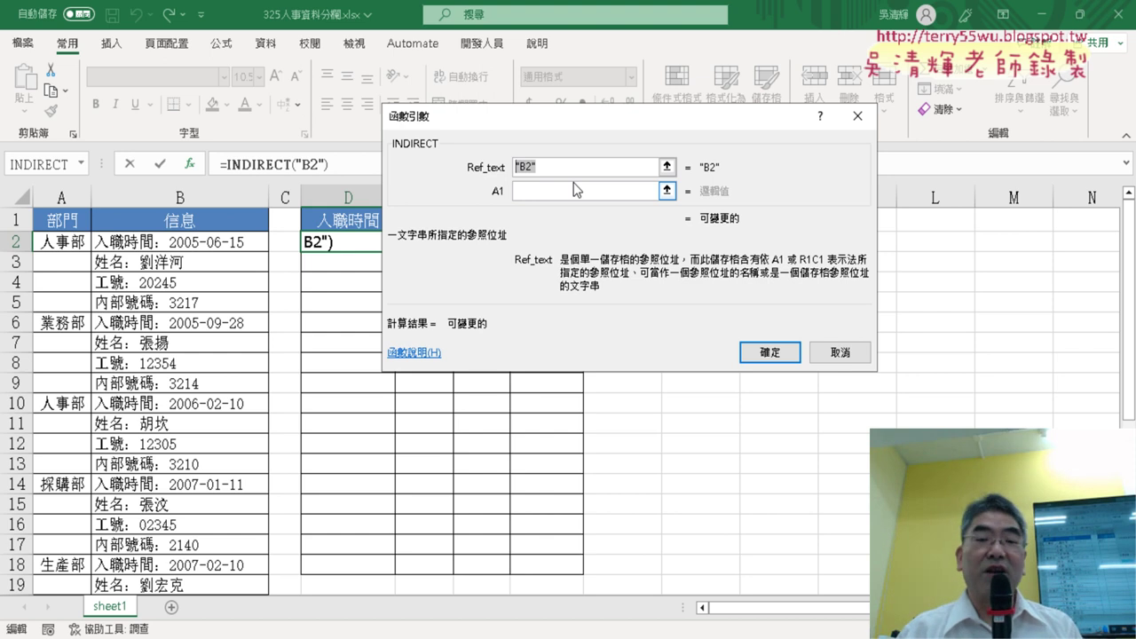
click(772, 353)
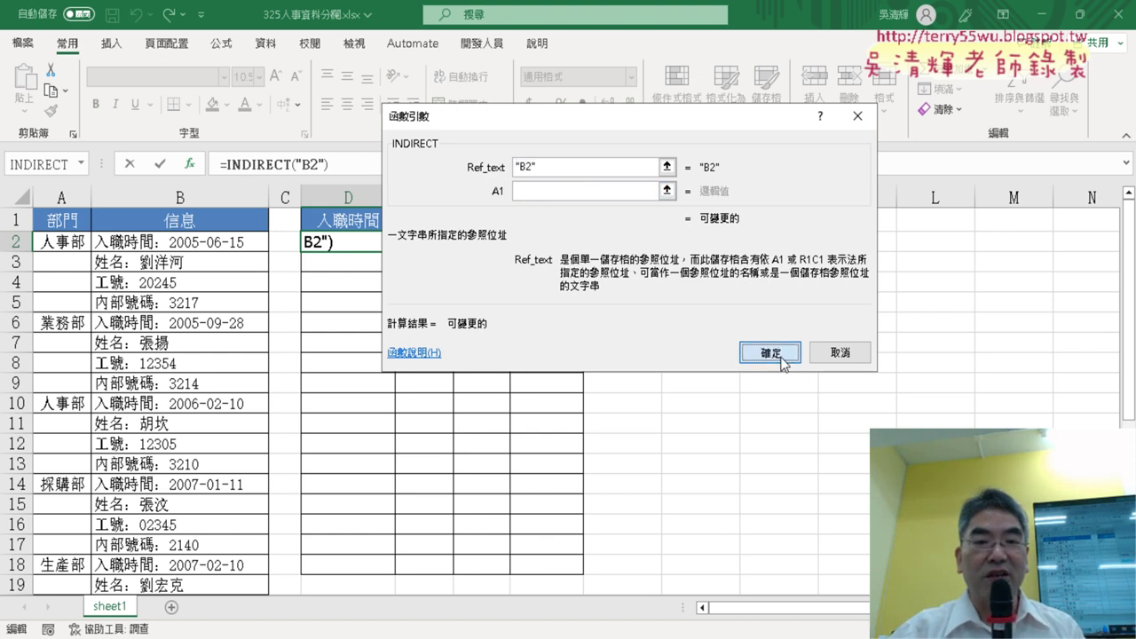
drag(396, 197, 491, 197)
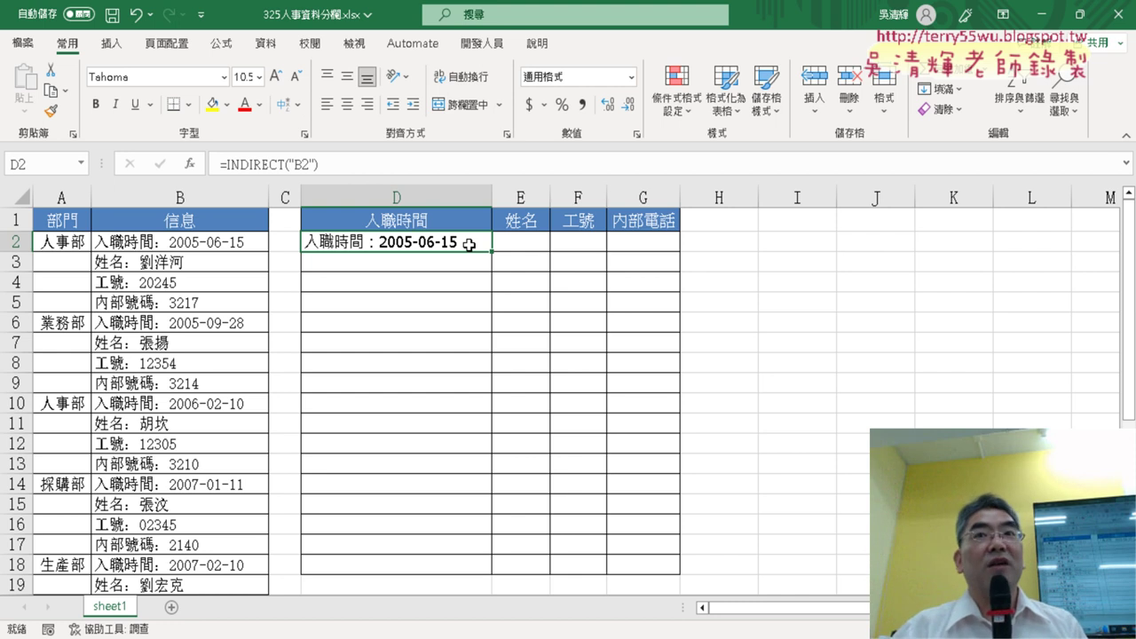
Step: Clear D2 and insert INDEX using its array, row_num, column_num form
key(Delete)
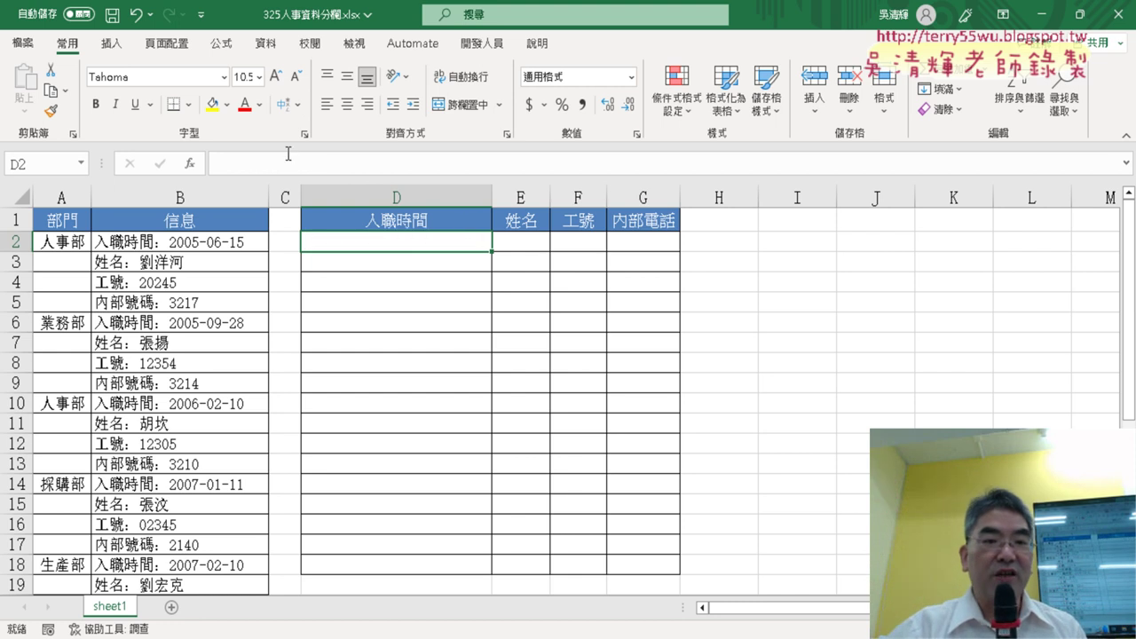
click(189, 163)
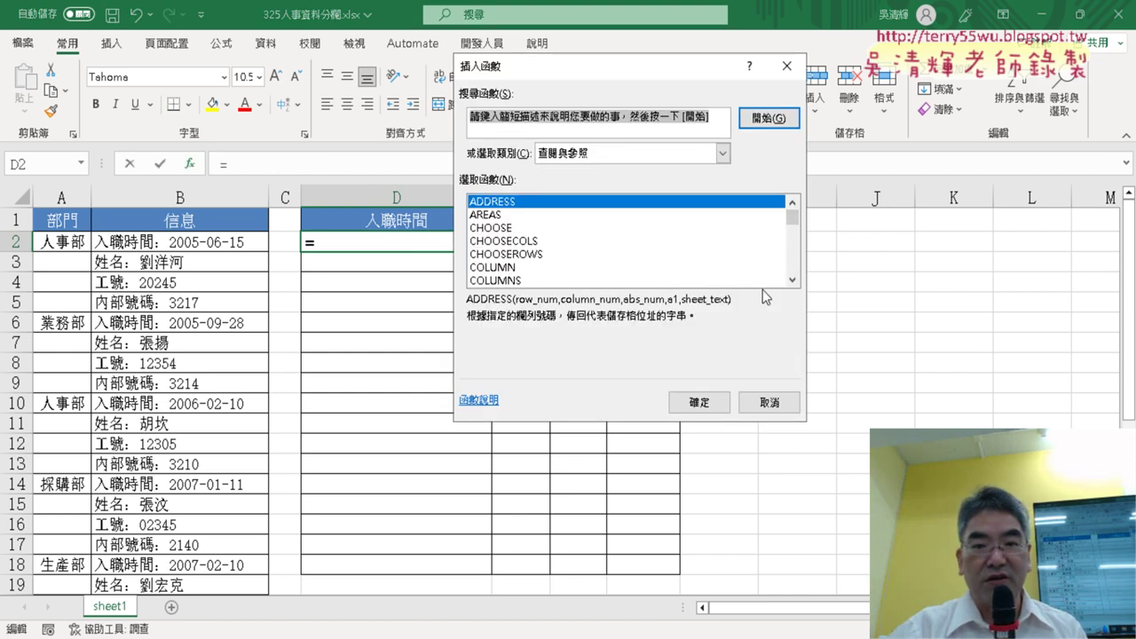
click(793, 280)
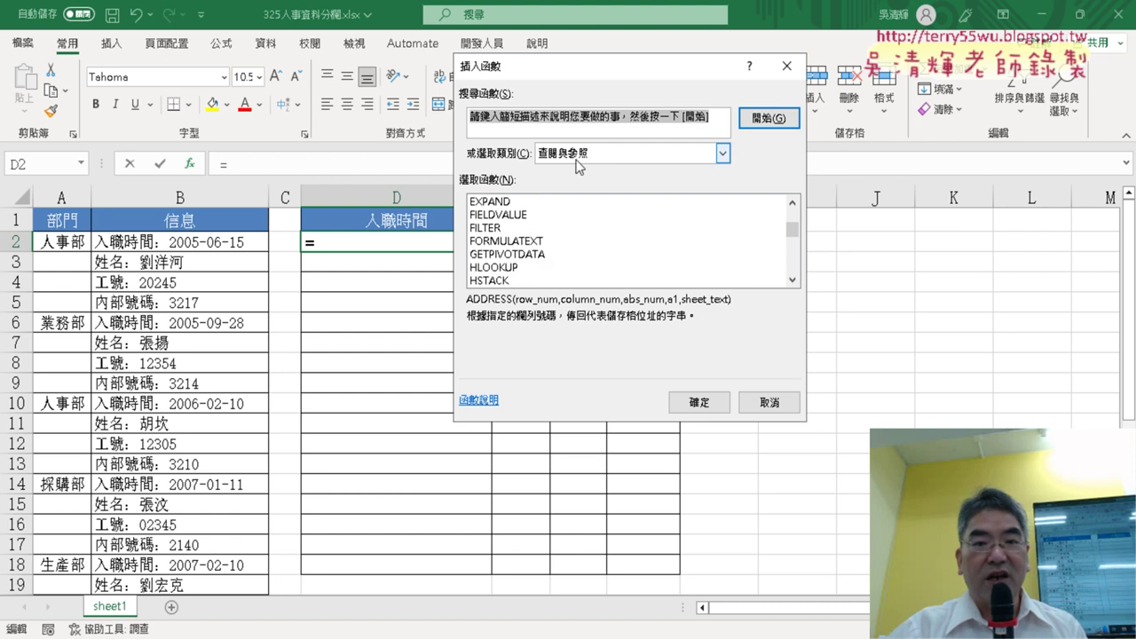
click(792, 280)
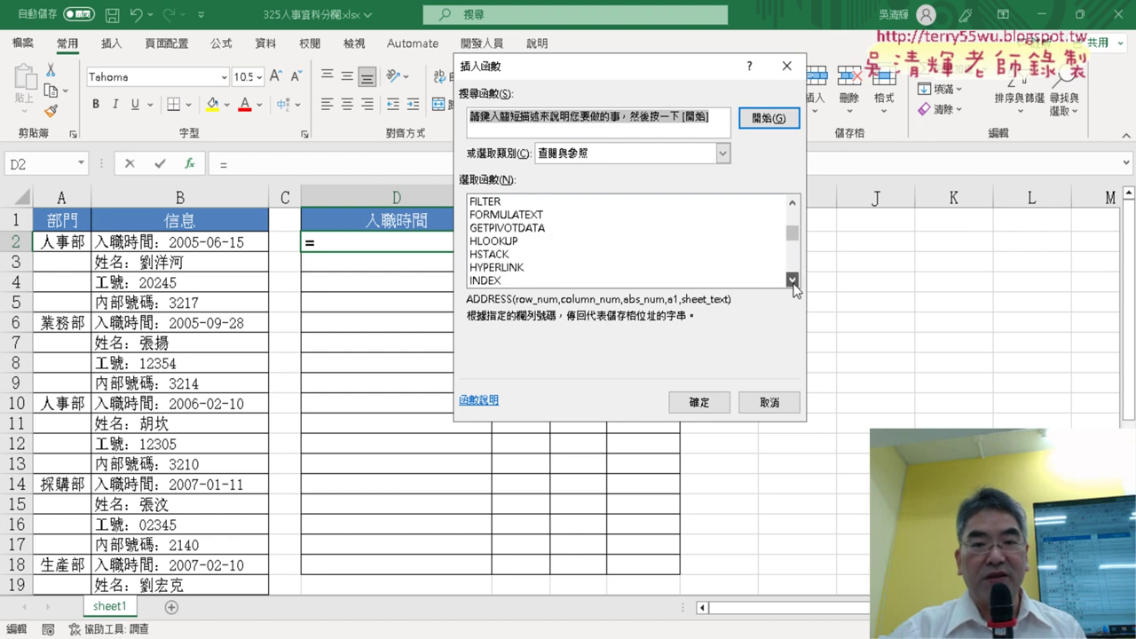
click(792, 280)
double_click(529, 241)
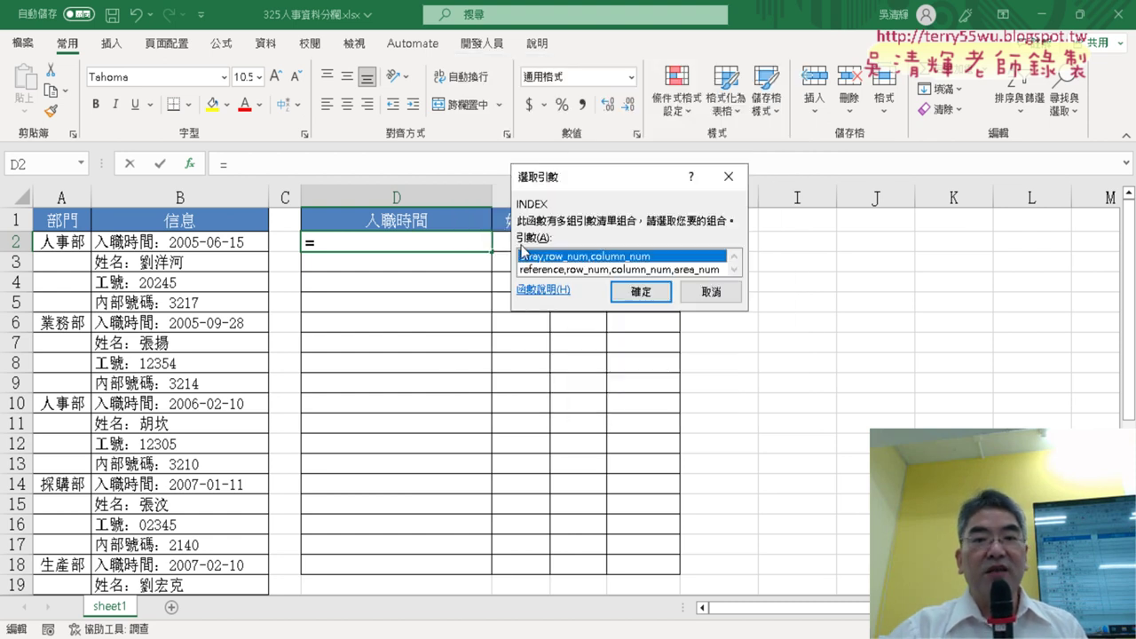
click(638, 295)
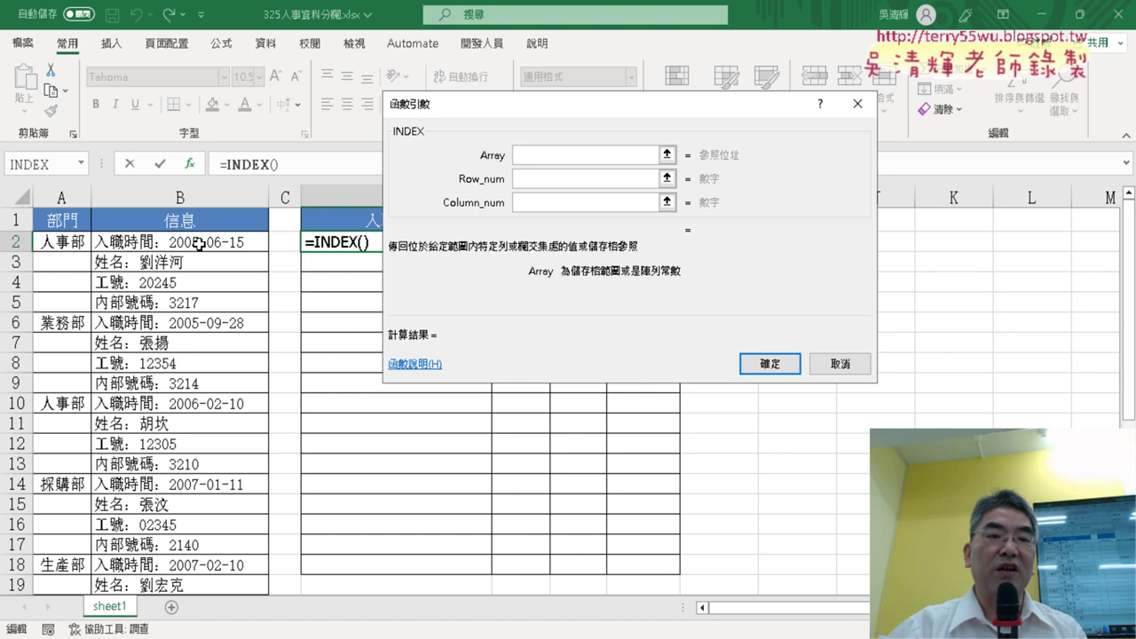
Step: Set INDEX's Array to B2, Row_num 1 and Column_num 1, giving =INDEX(B2,1,1)
click(198, 243)
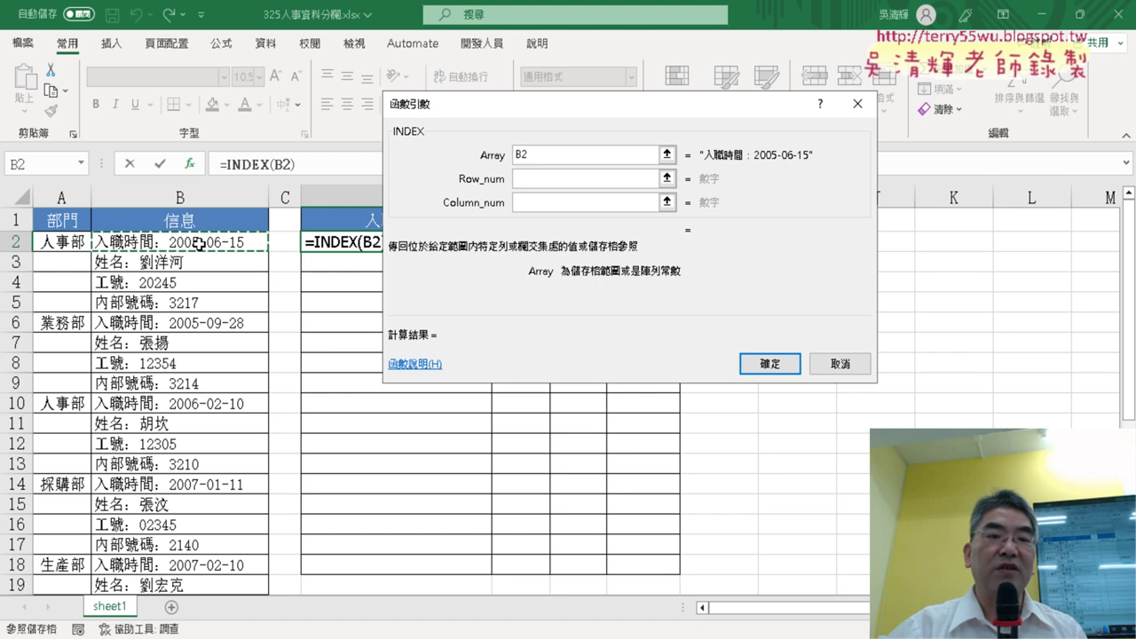
click(533, 181)
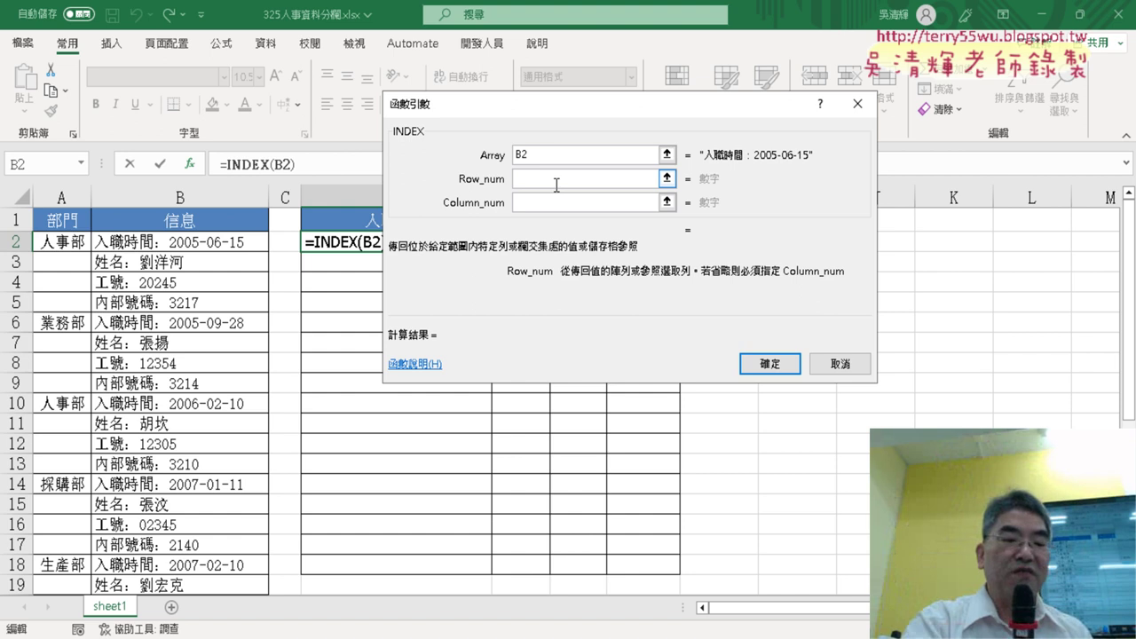
text(1)
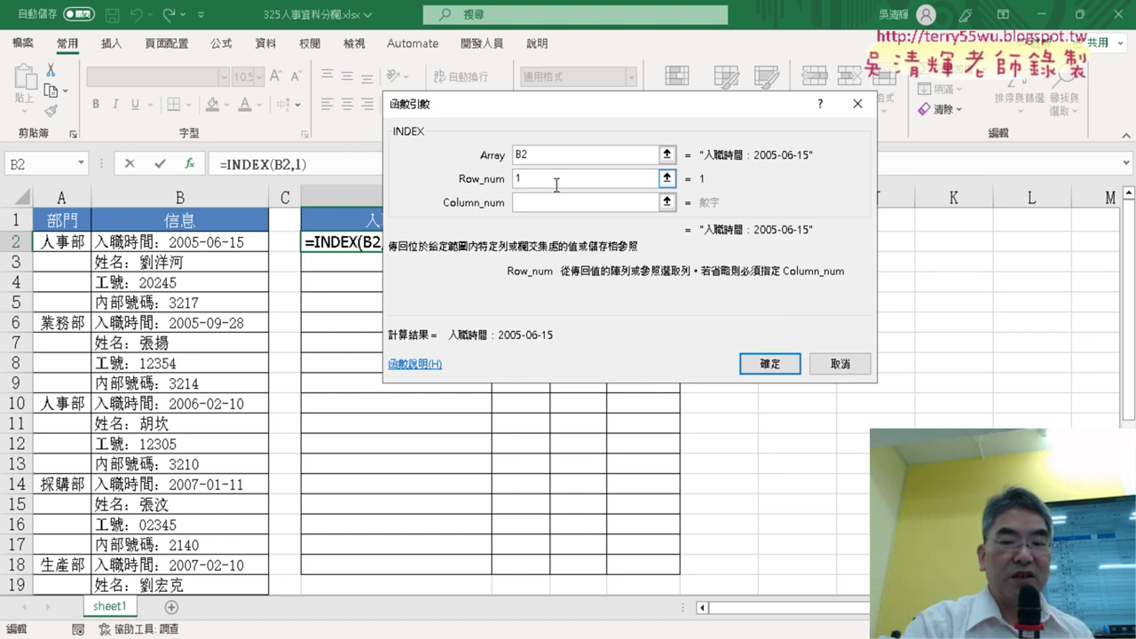
click(525, 204)
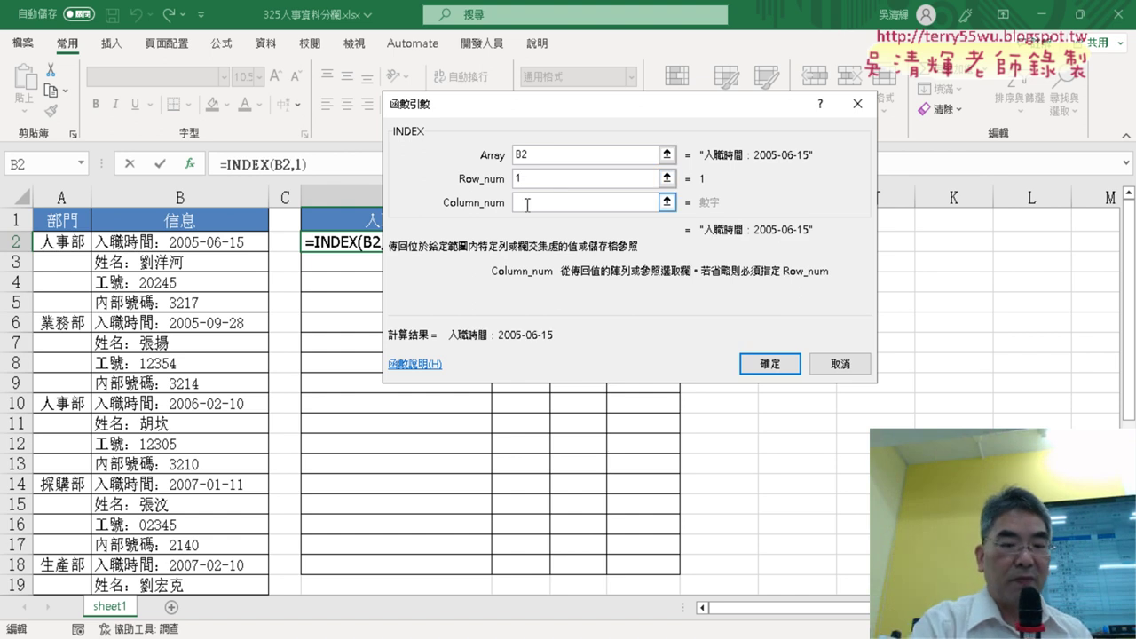
text(1)
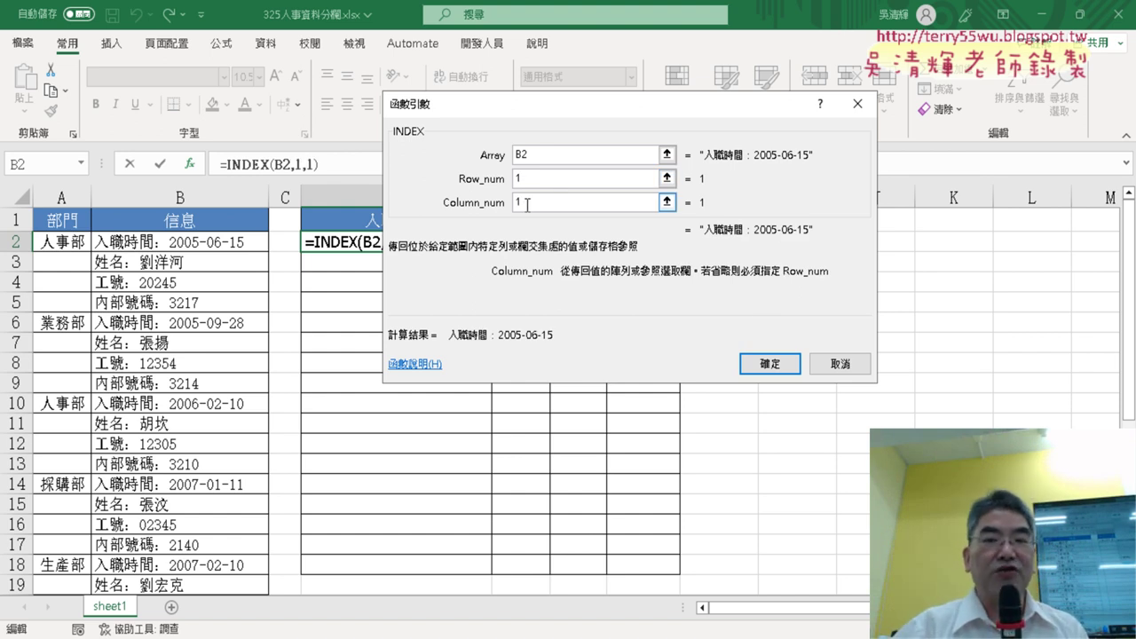
click(769, 363)
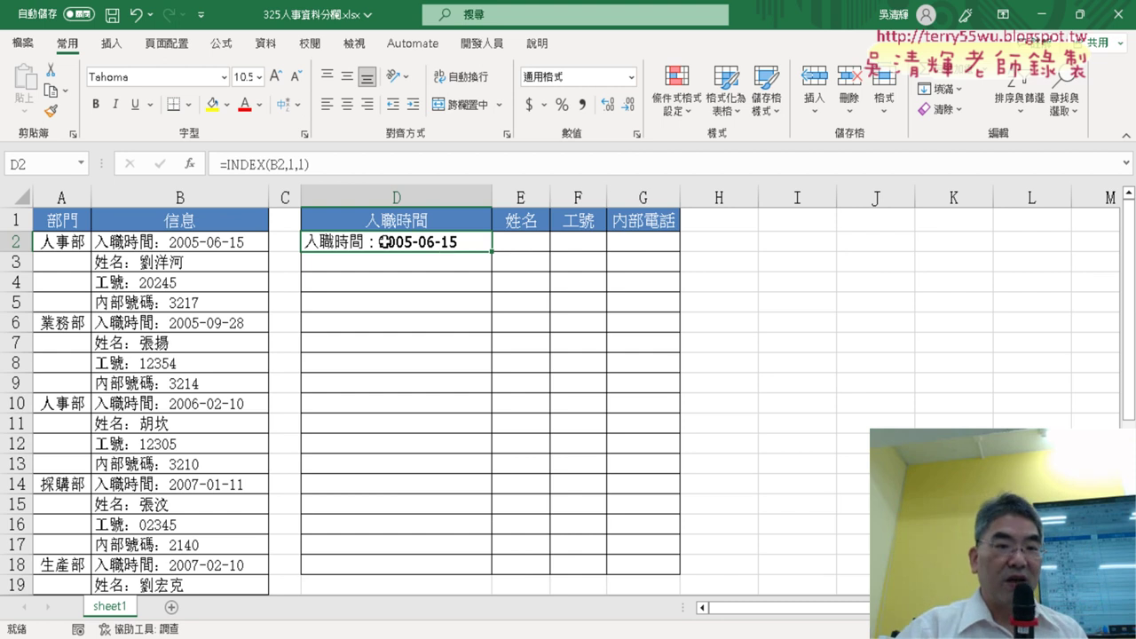
Step: Highlight the first person's entries B2:B5 and the output table's first row, then return to D2
drag(225, 242, 215, 296)
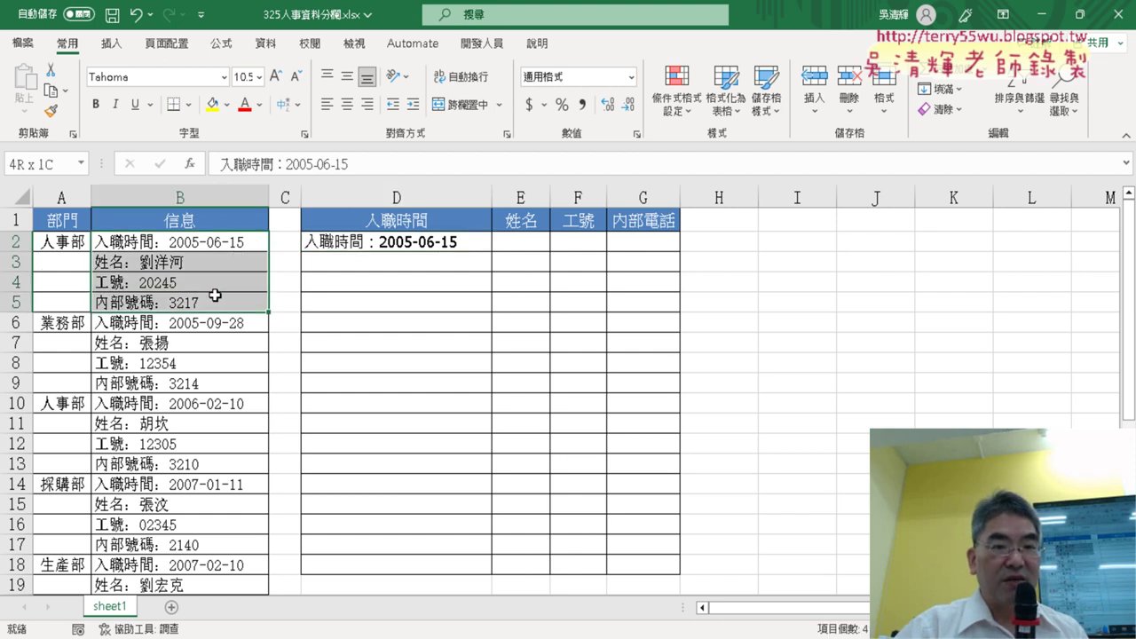
drag(374, 245, 661, 231)
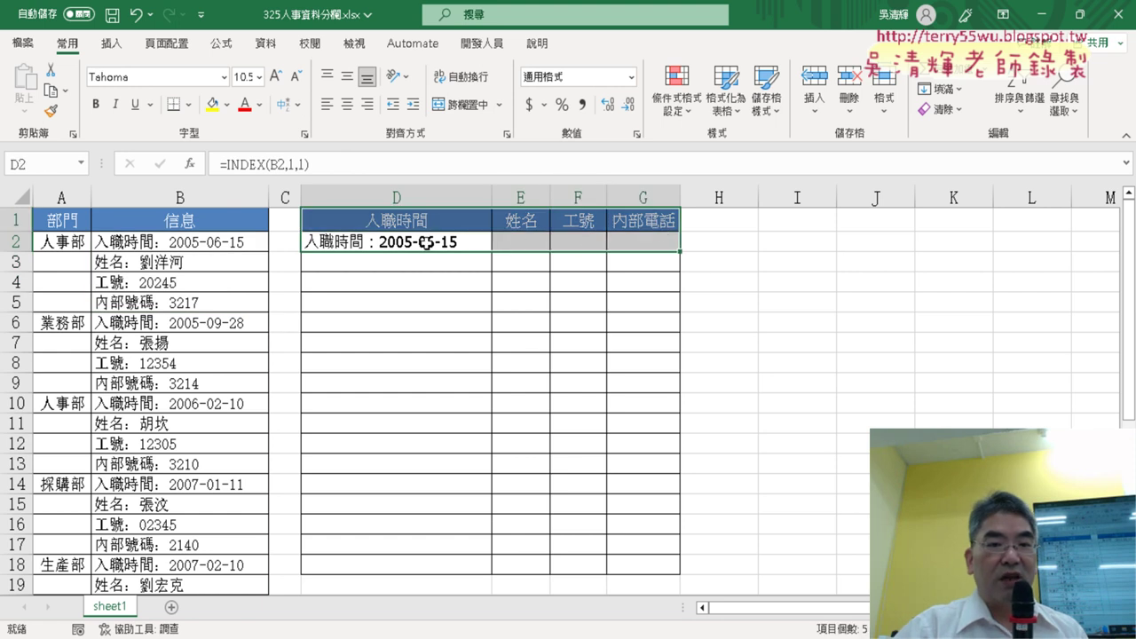
click(425, 242)
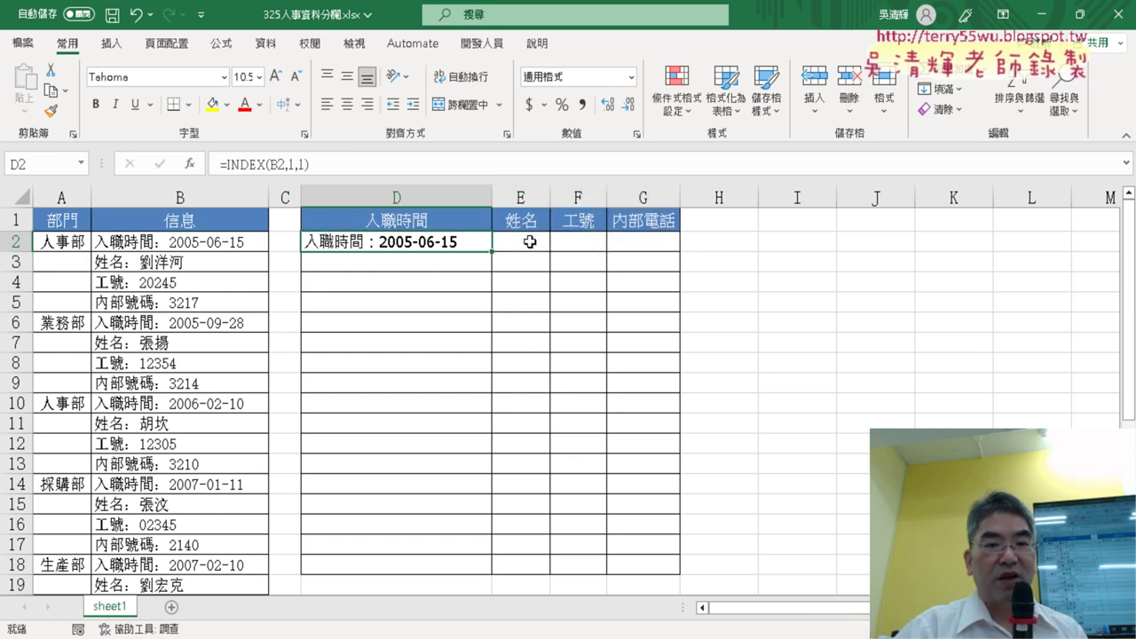
Step: Copy D2's =INDEX(B2,1,1) formula text into E2 through the formula bar and commit it
triple_click(243, 168)
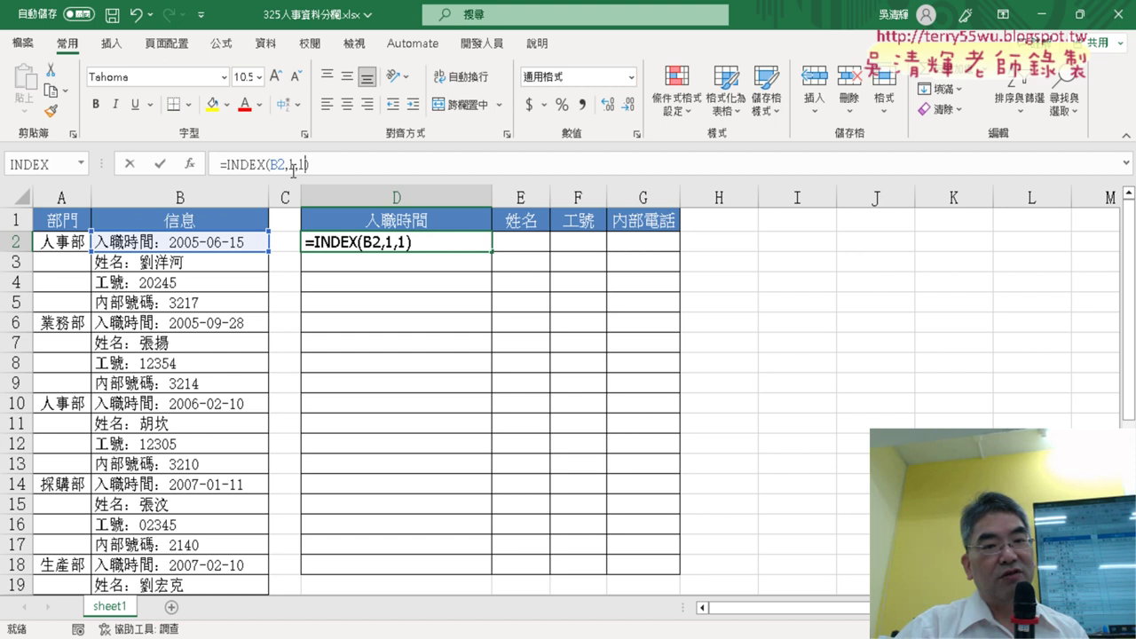
right_click(246, 169)
click(297, 205)
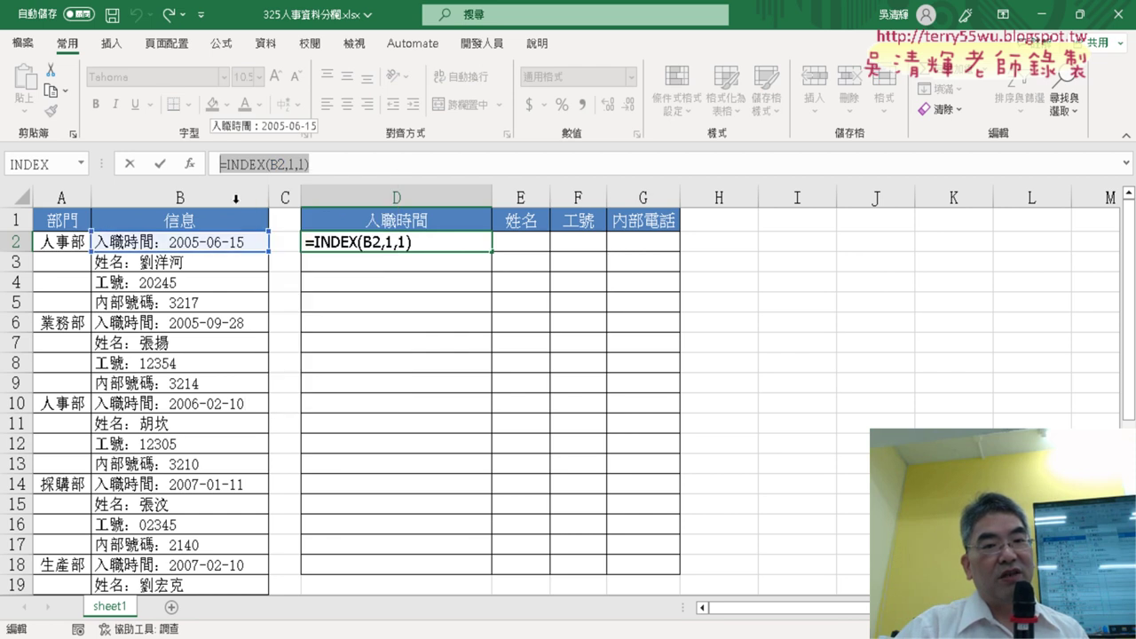
click(131, 165)
click(524, 248)
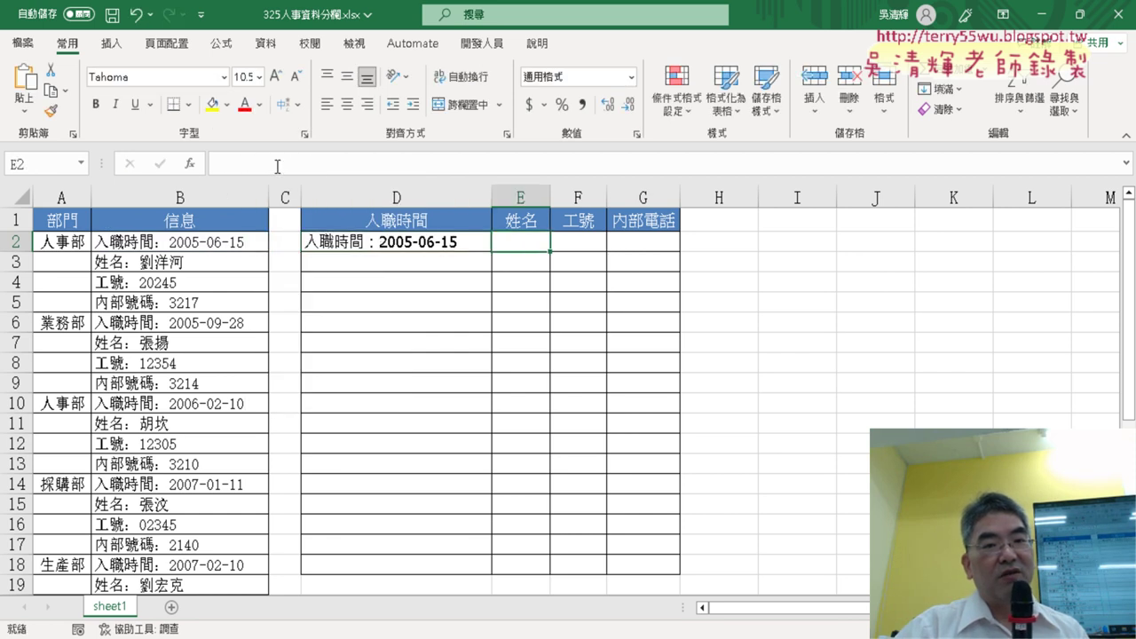
right_click(249, 166)
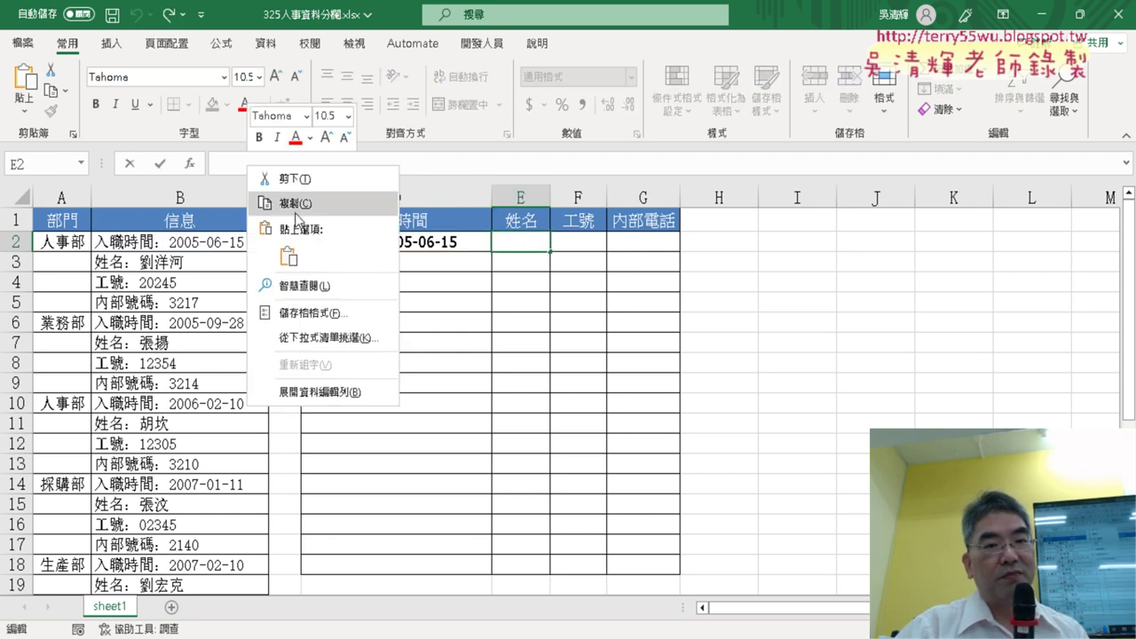
click(288, 257)
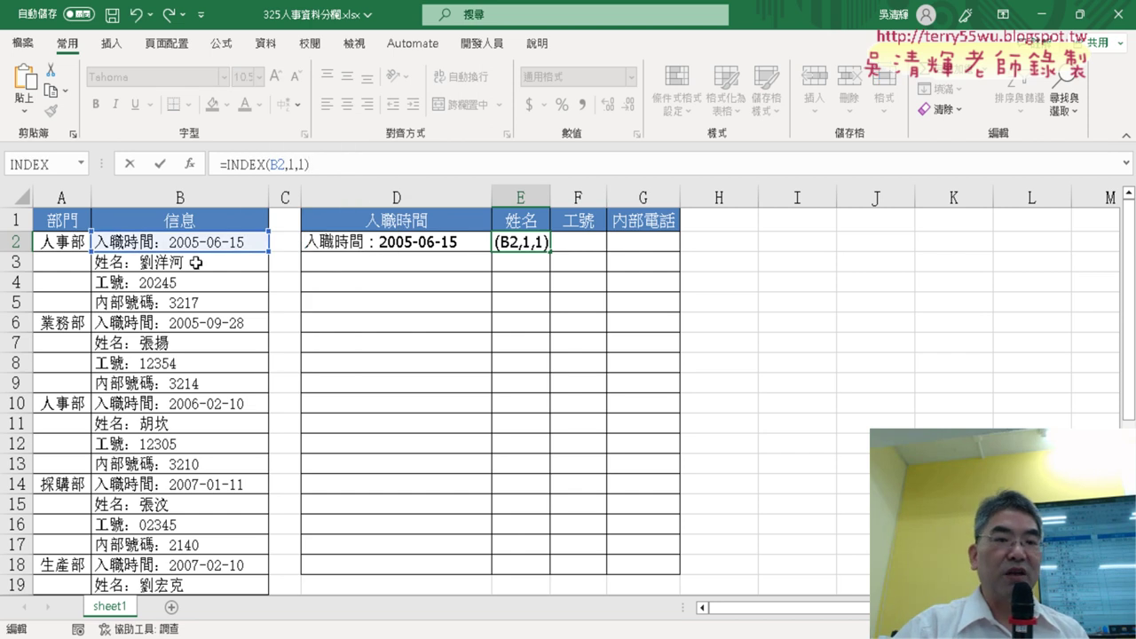
click(396, 241)
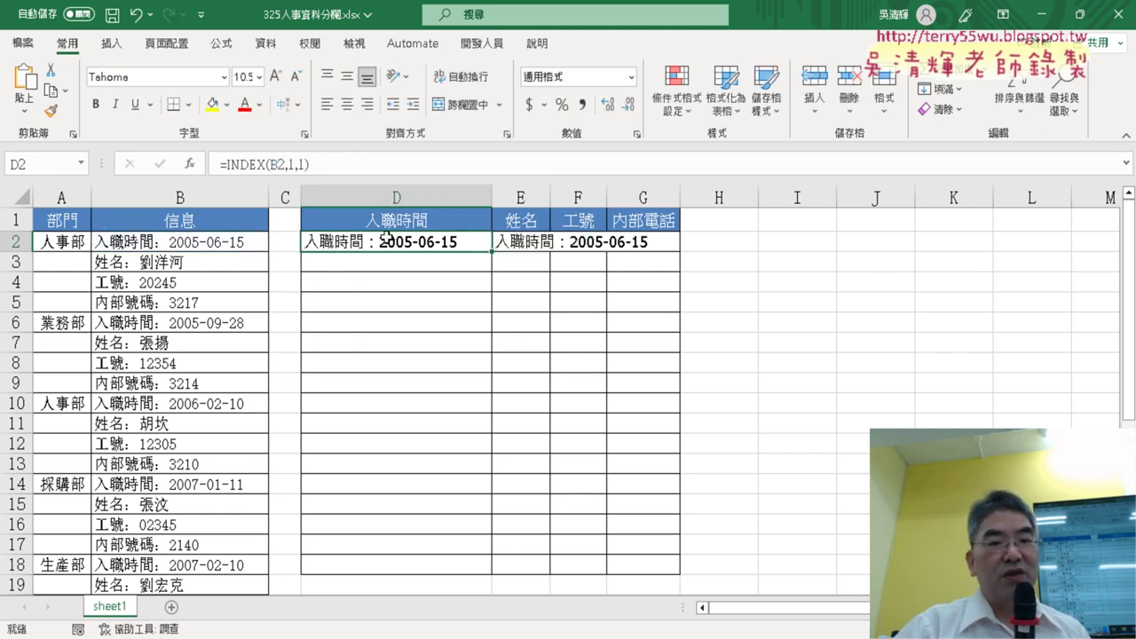
Step: Change D2's INDEX array argument to B2:B33 in Function Arguments, giving =INDEX(B2:B33,1,1)
click(258, 165)
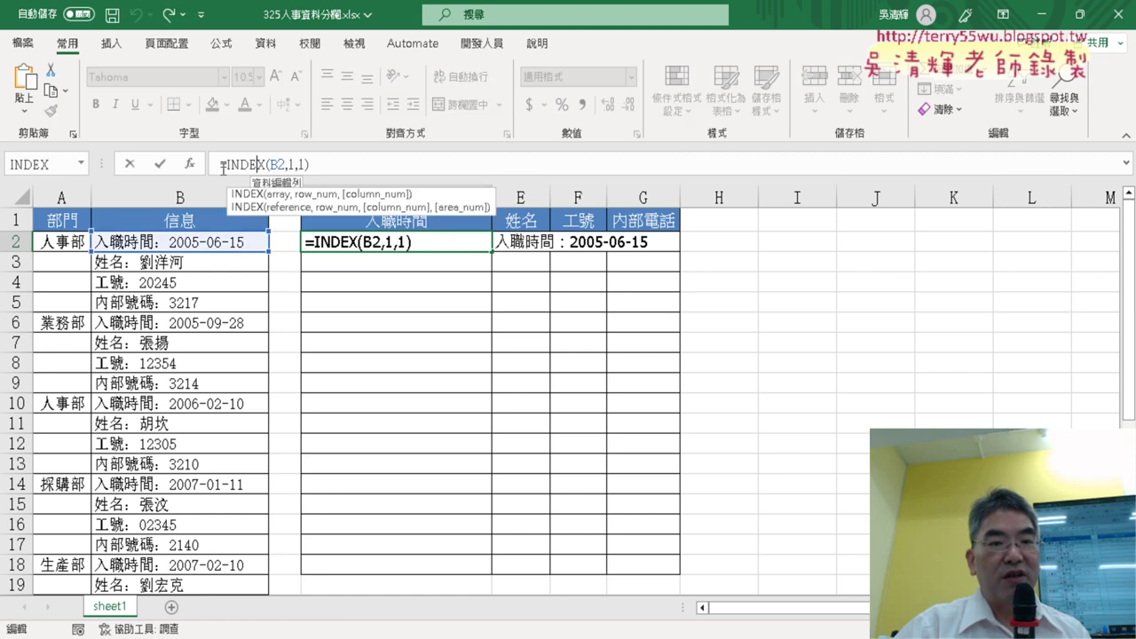
click(190, 165)
click(646, 295)
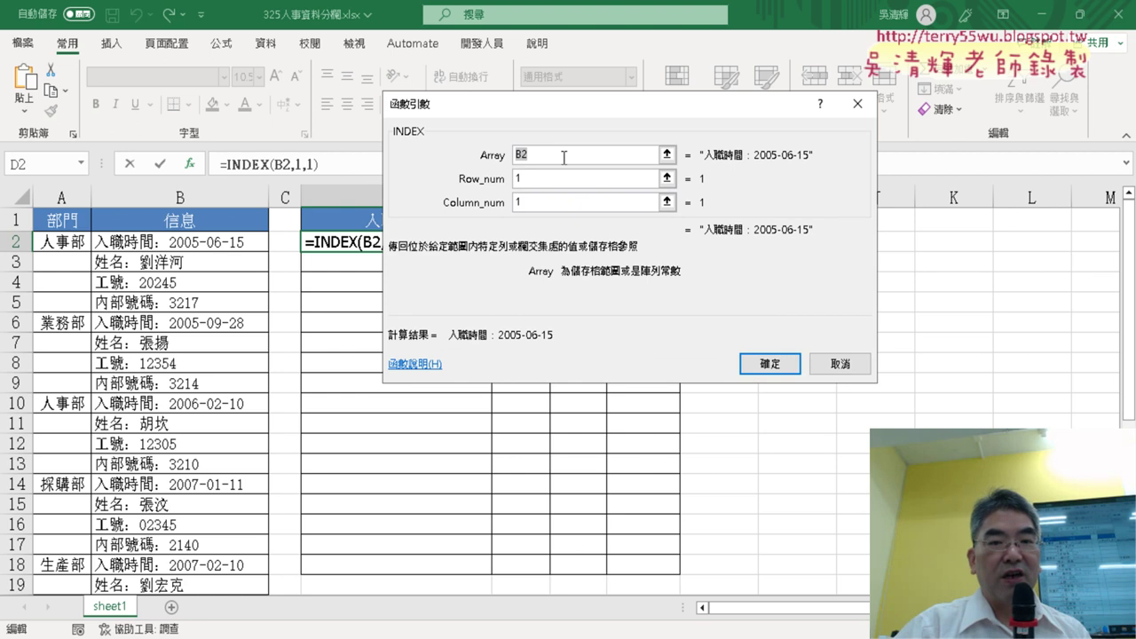
text(:)
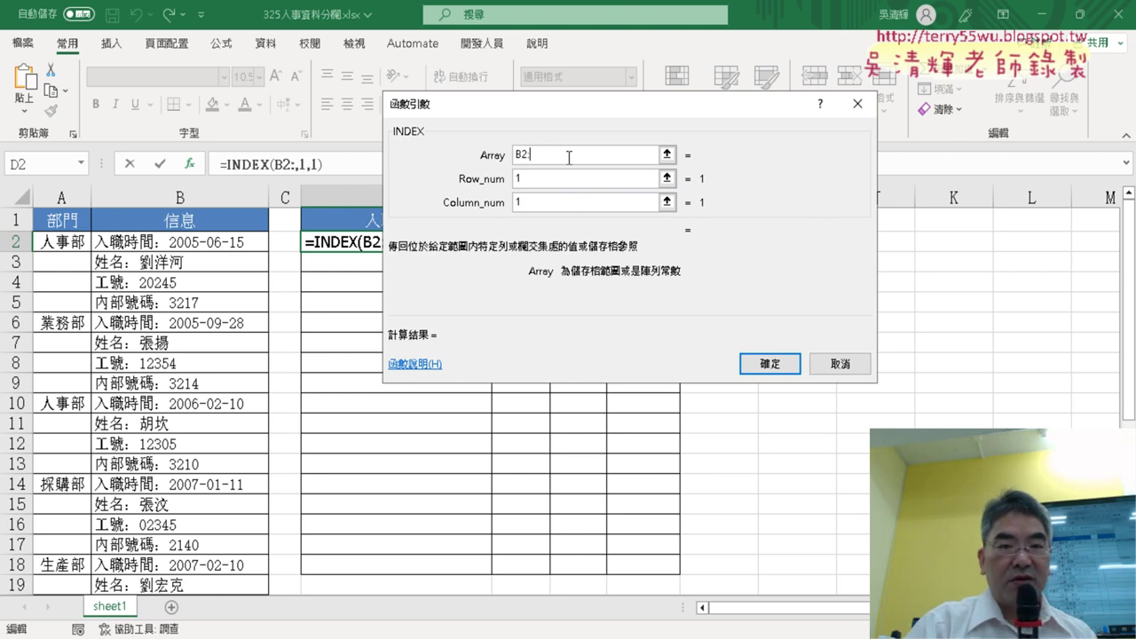
text(B)
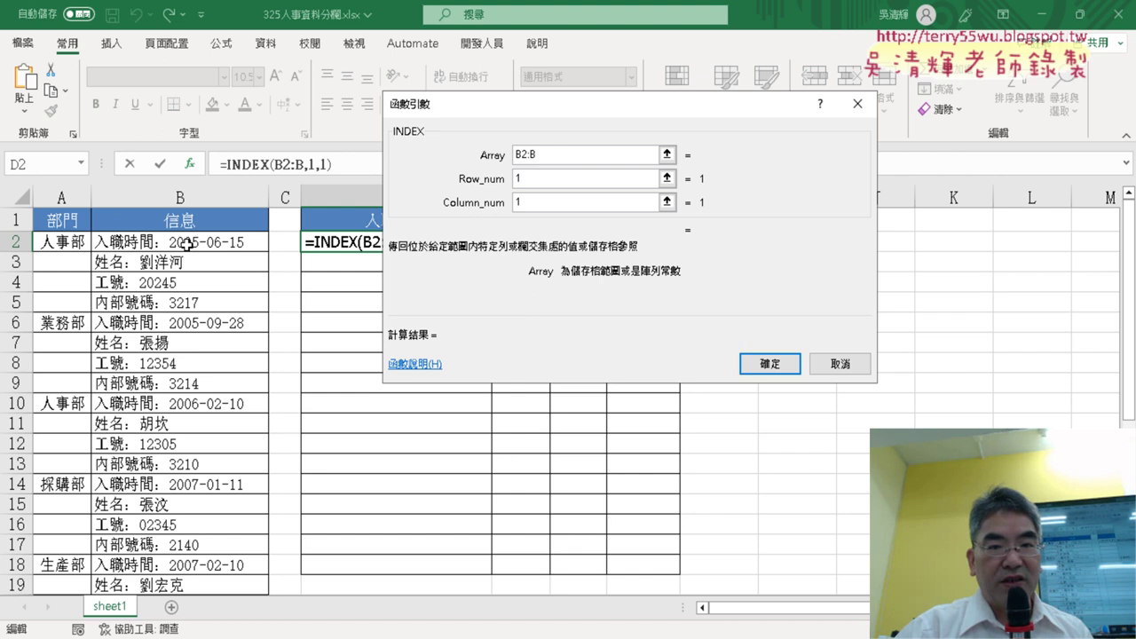
text(33)
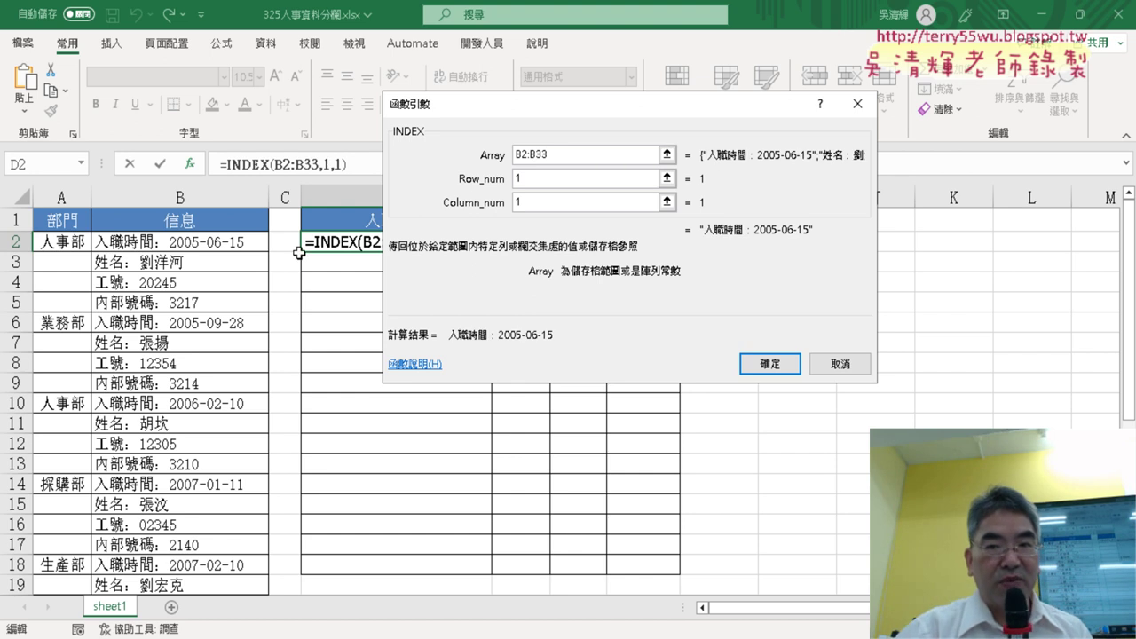
click(769, 363)
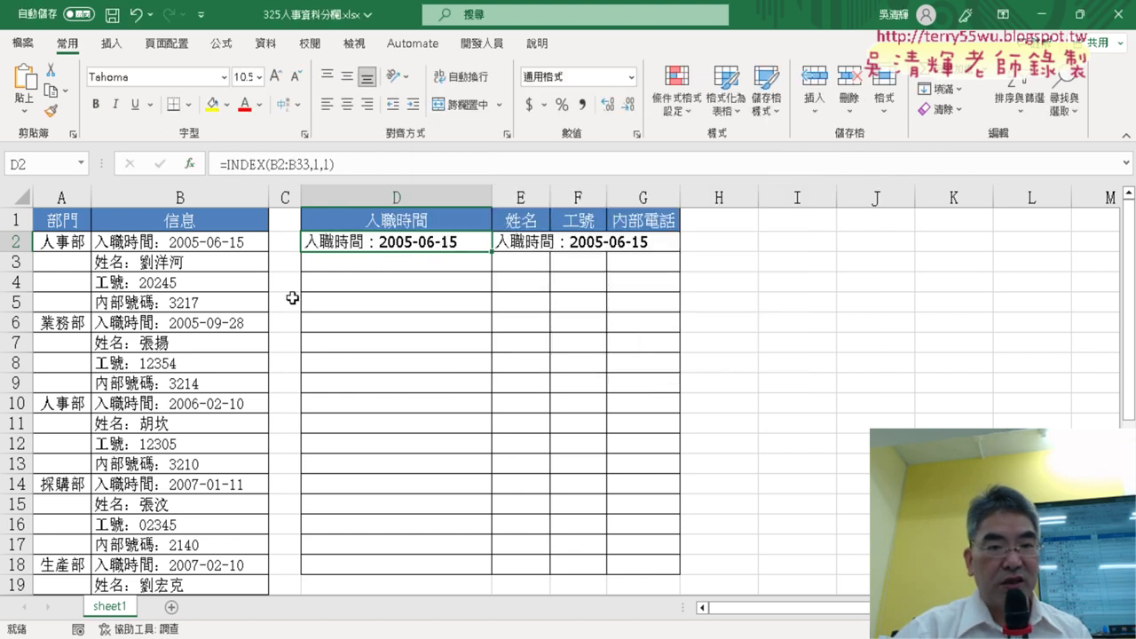
Step: Check with Ctrl+Down and Ctrl+Up that column B's data ends at B33, then reselect D2
click(225, 246)
key(ctrl+Down)
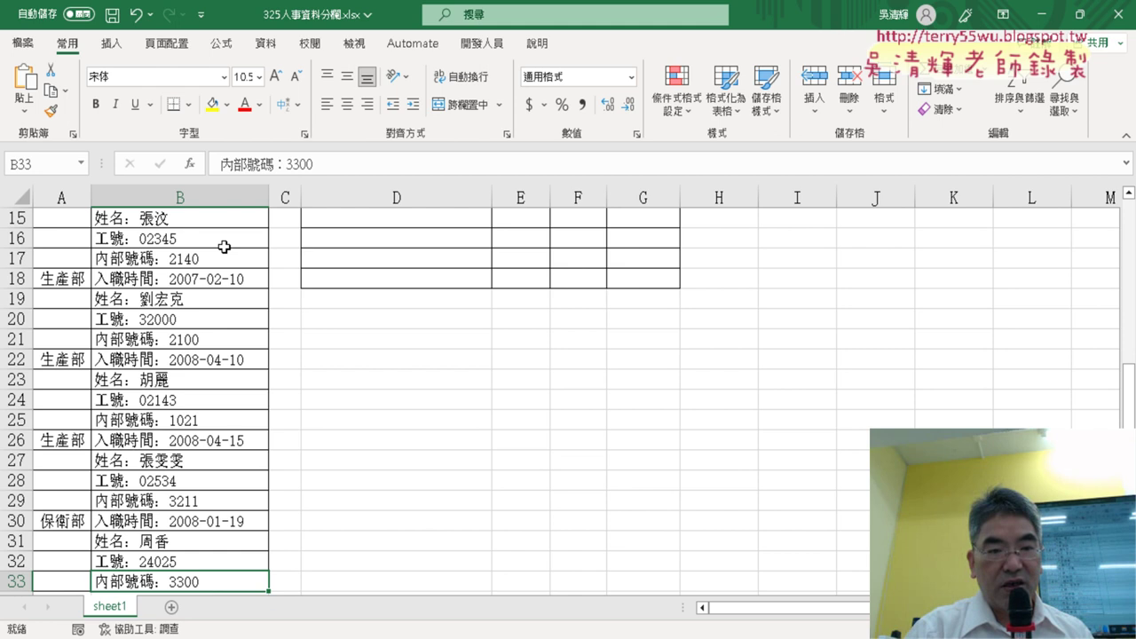
key(Down)
key(Up)
key(Up)
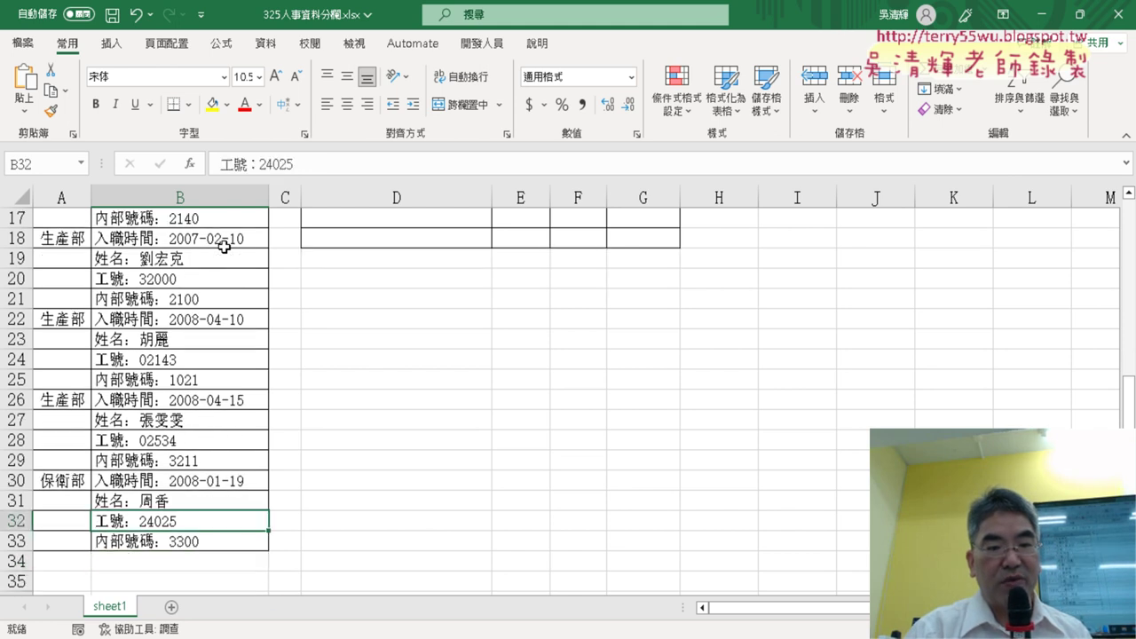
key(ctrl+Up)
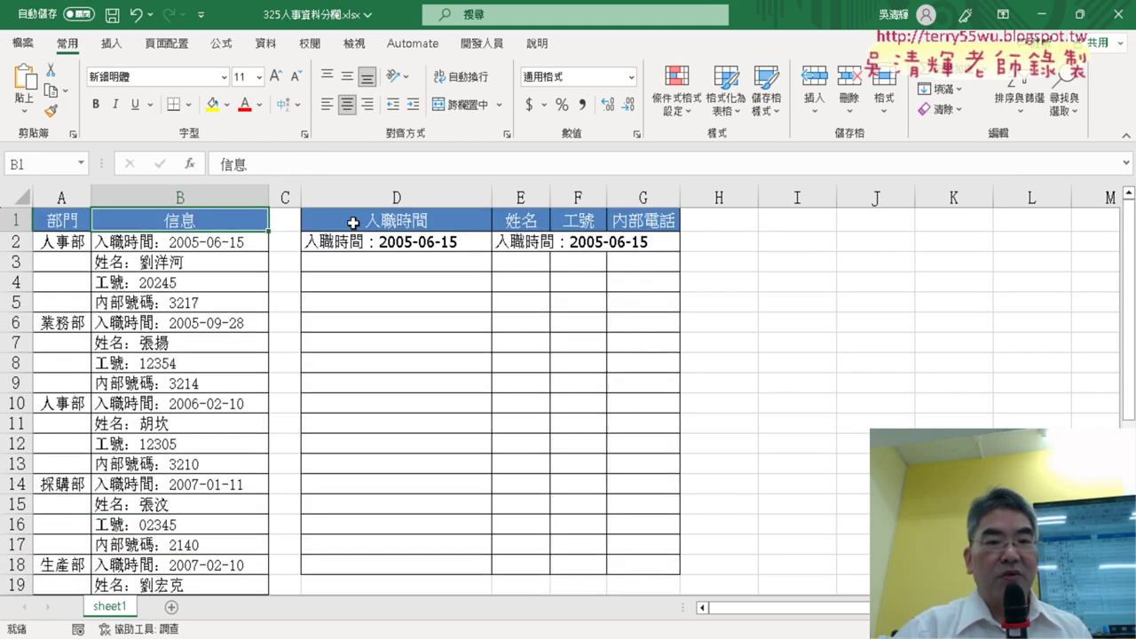
click(430, 247)
click(254, 166)
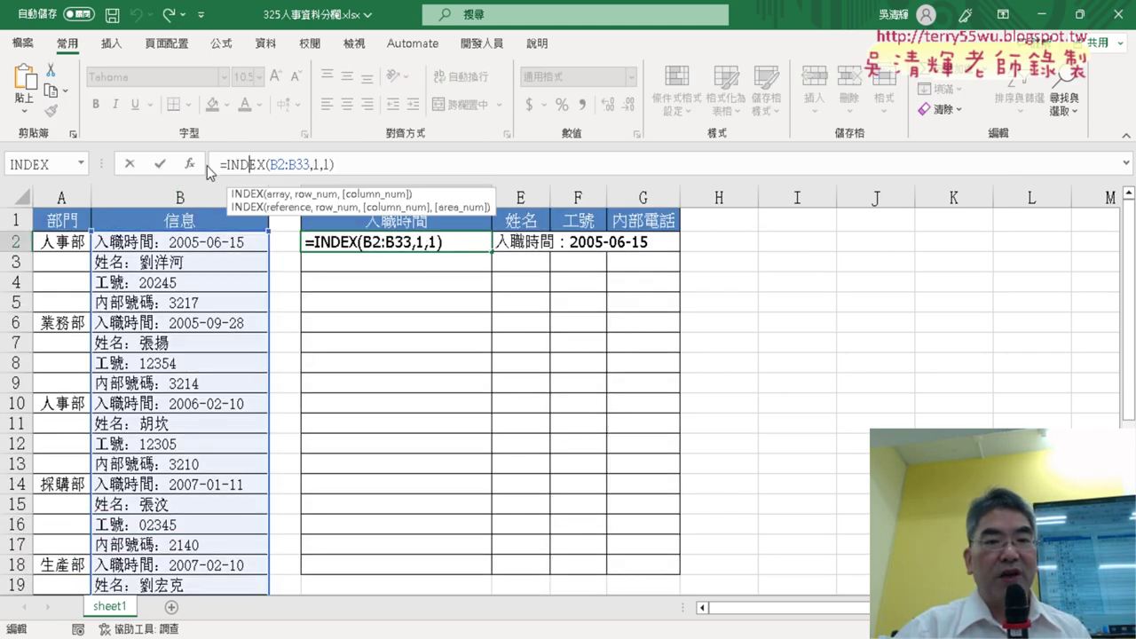
click(189, 164)
click(637, 290)
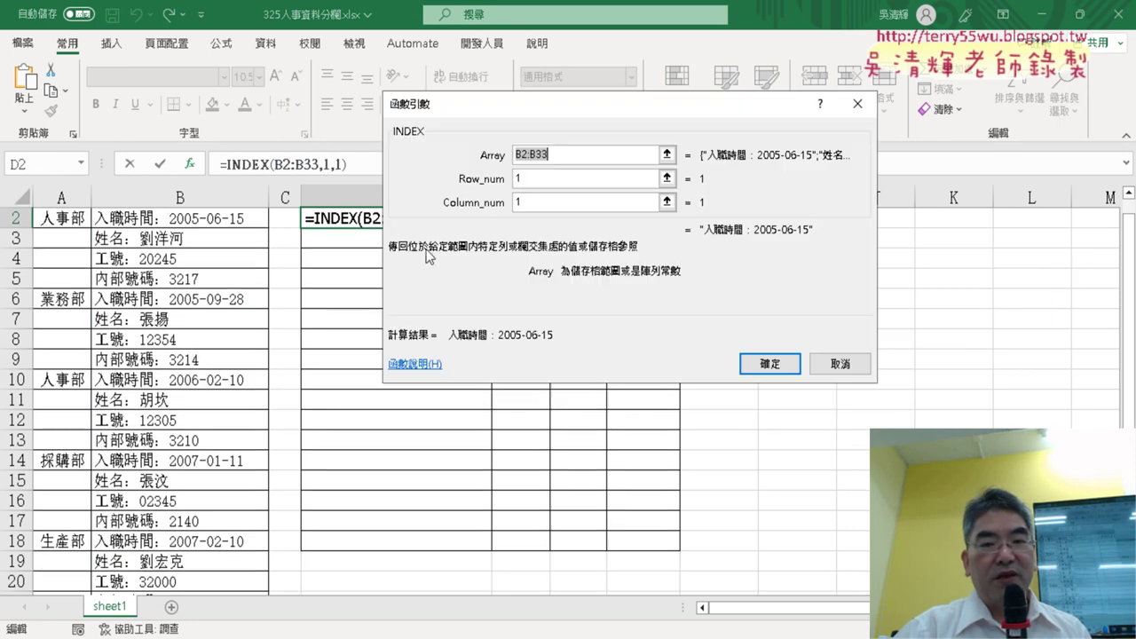
scroll(213, 259, up, 1)
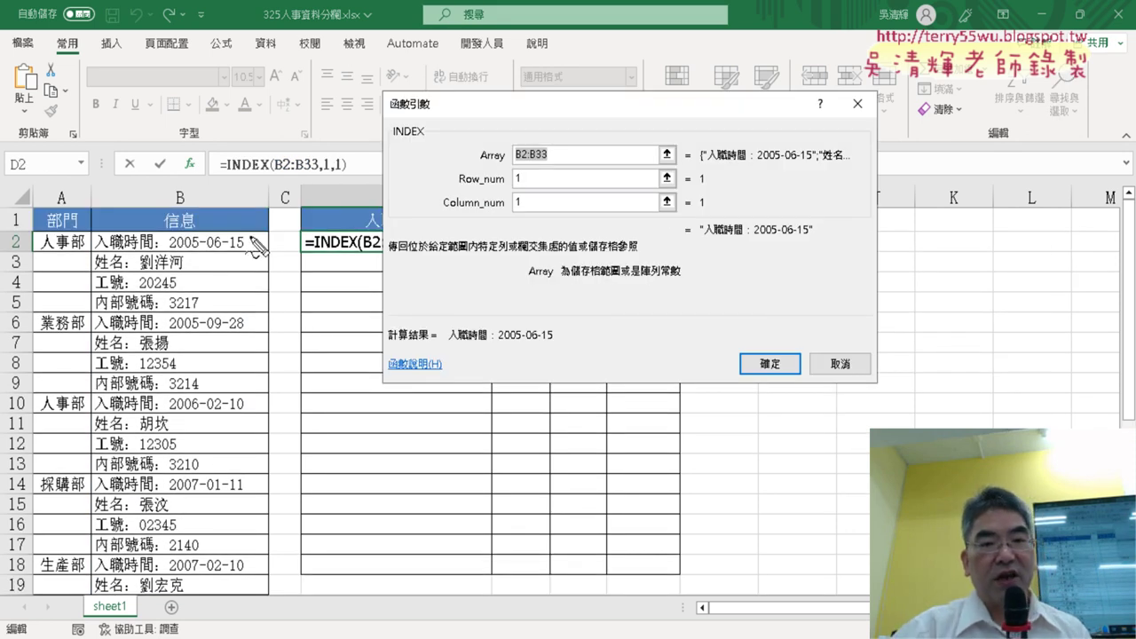
drag(548, 162, 514, 161)
drag(94, 233, 260, 331)
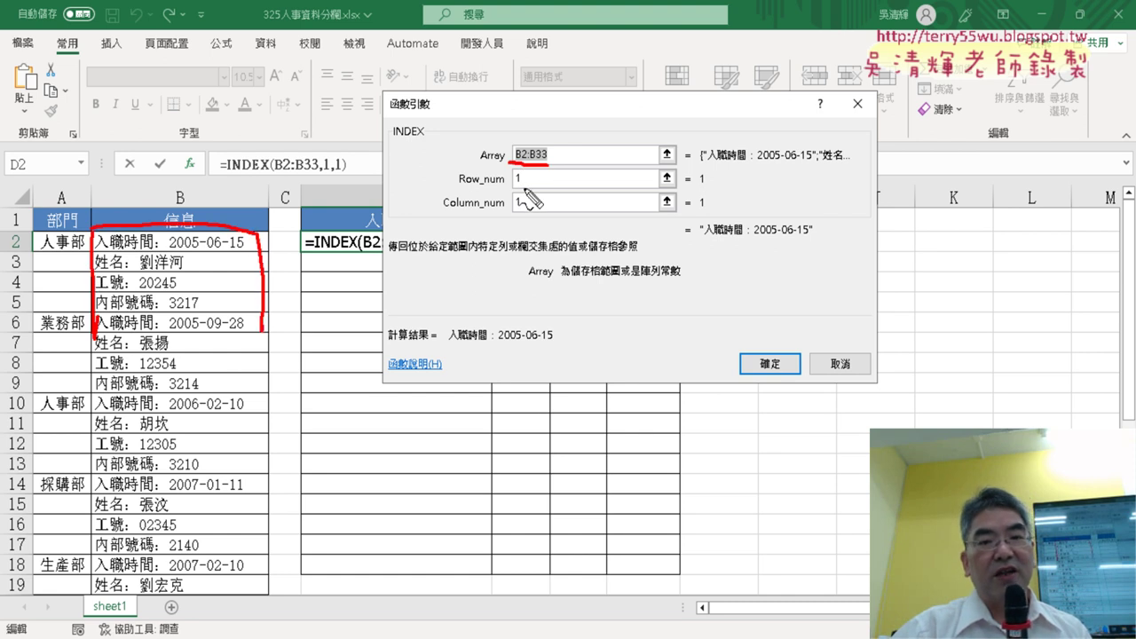
drag(526, 188, 506, 188)
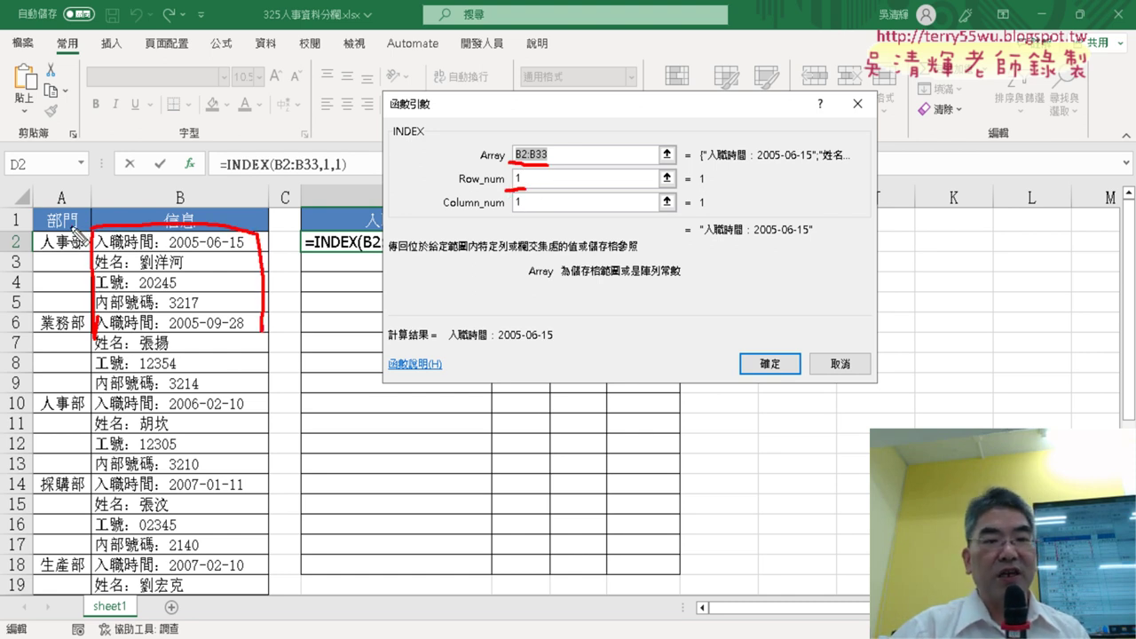
drag(66, 264, 246, 238)
drag(513, 213, 537, 215)
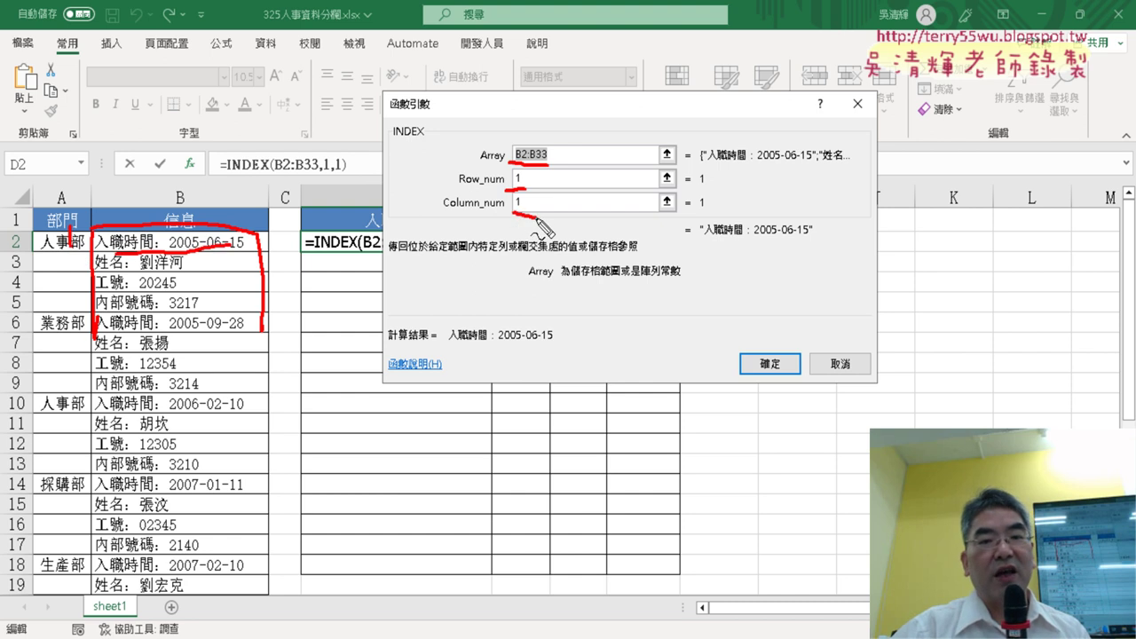
drag(194, 133, 196, 171)
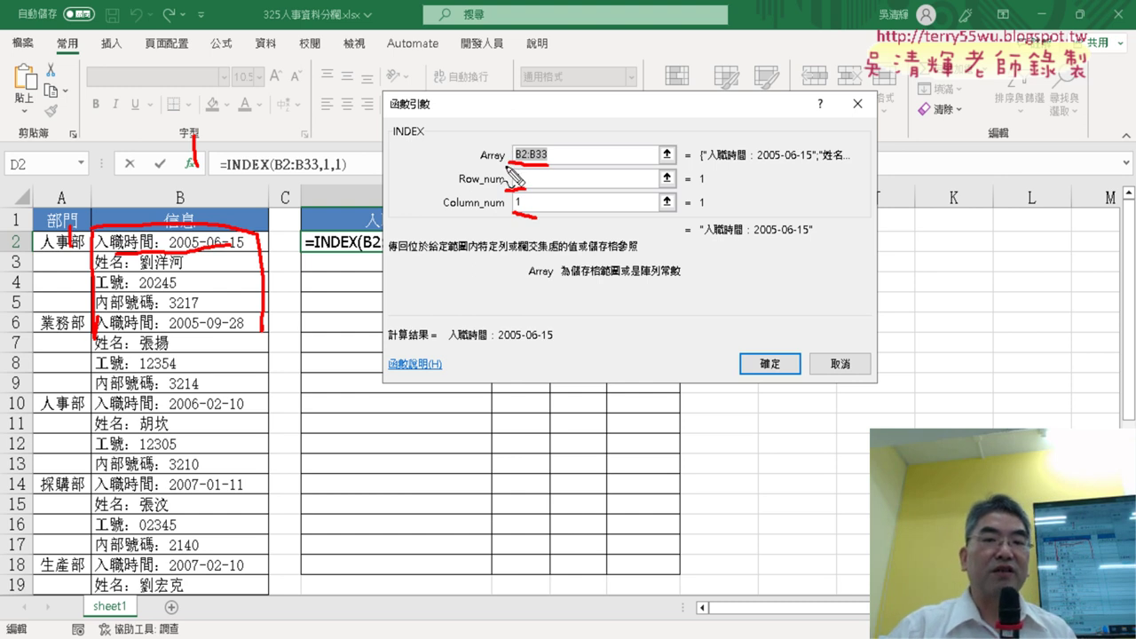
drag(512, 177, 568, 177)
drag(533, 215, 537, 226)
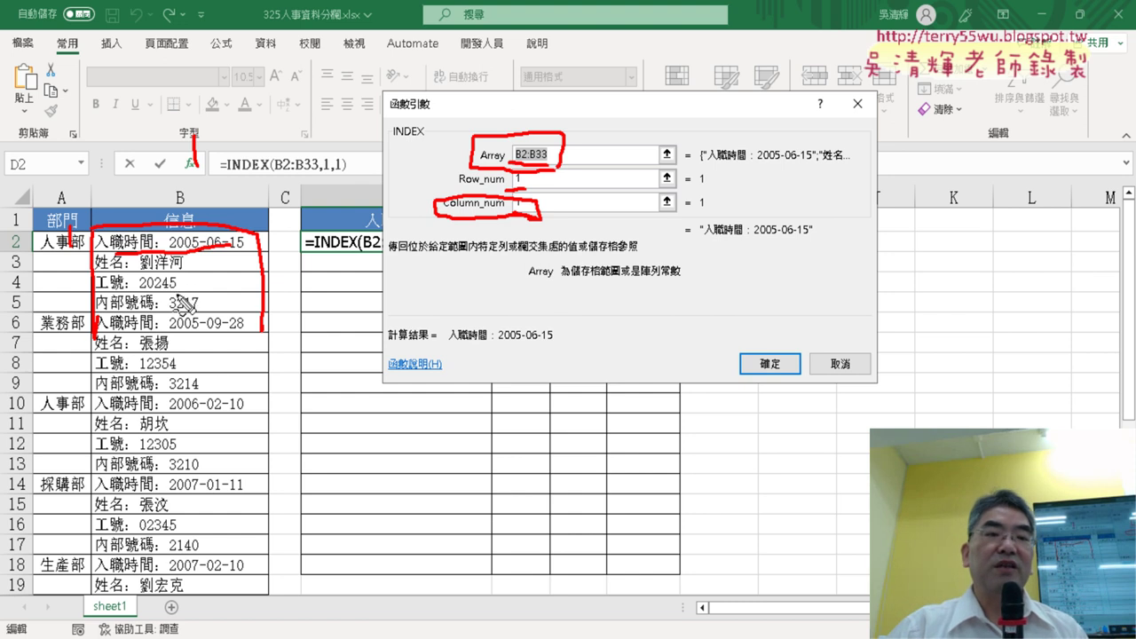
key(Escape)
scroll(273, 374, down, 1)
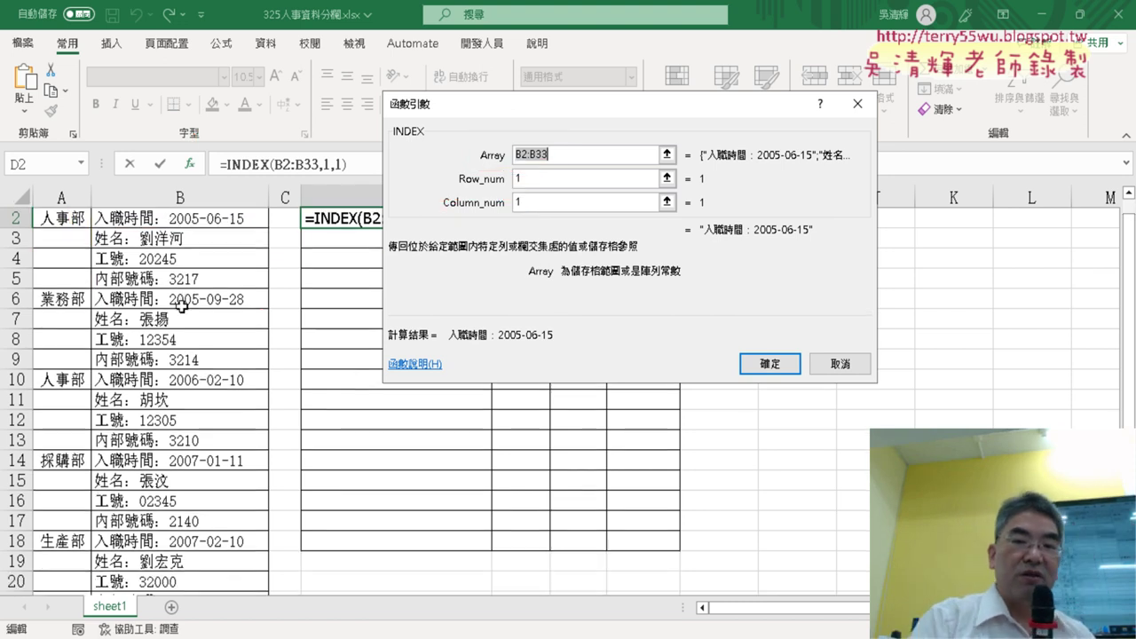
click(765, 364)
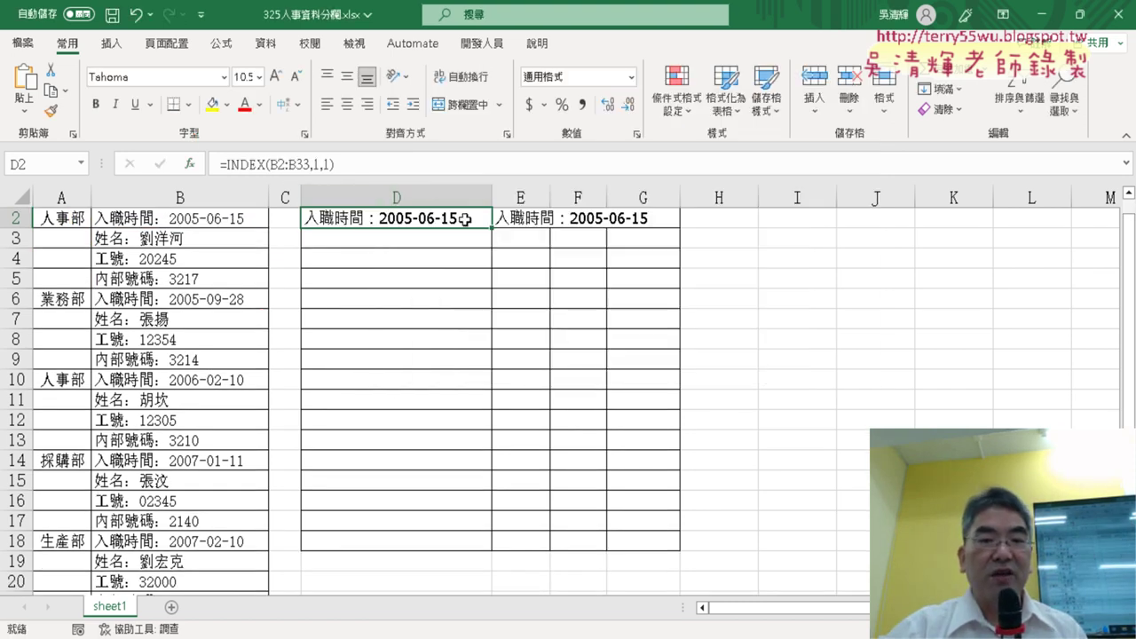
Step: Widen column E and copy D2's INDEX formula text from the formula bar
drag(544, 197, 602, 197)
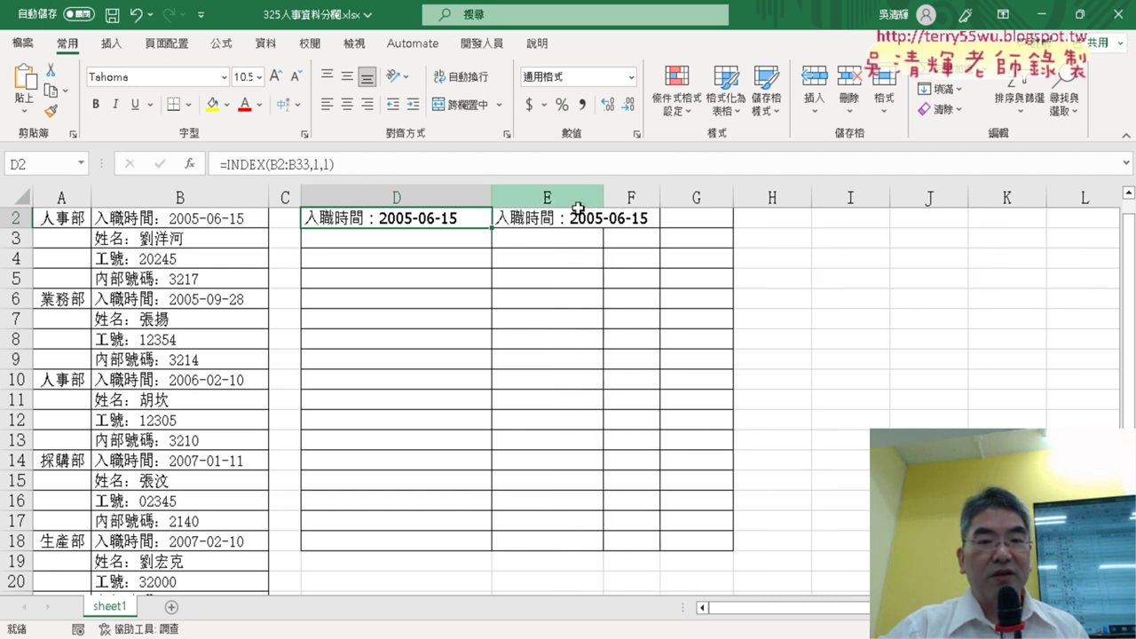
drag(352, 165, 221, 165)
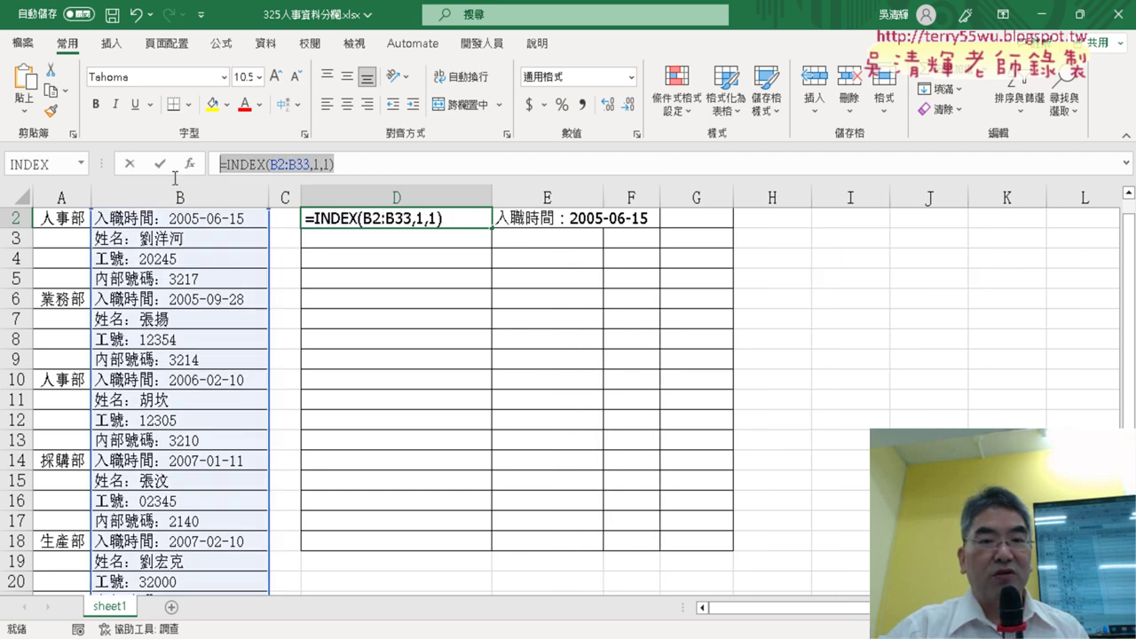
right_click(222, 165)
click(253, 203)
key(Escape)
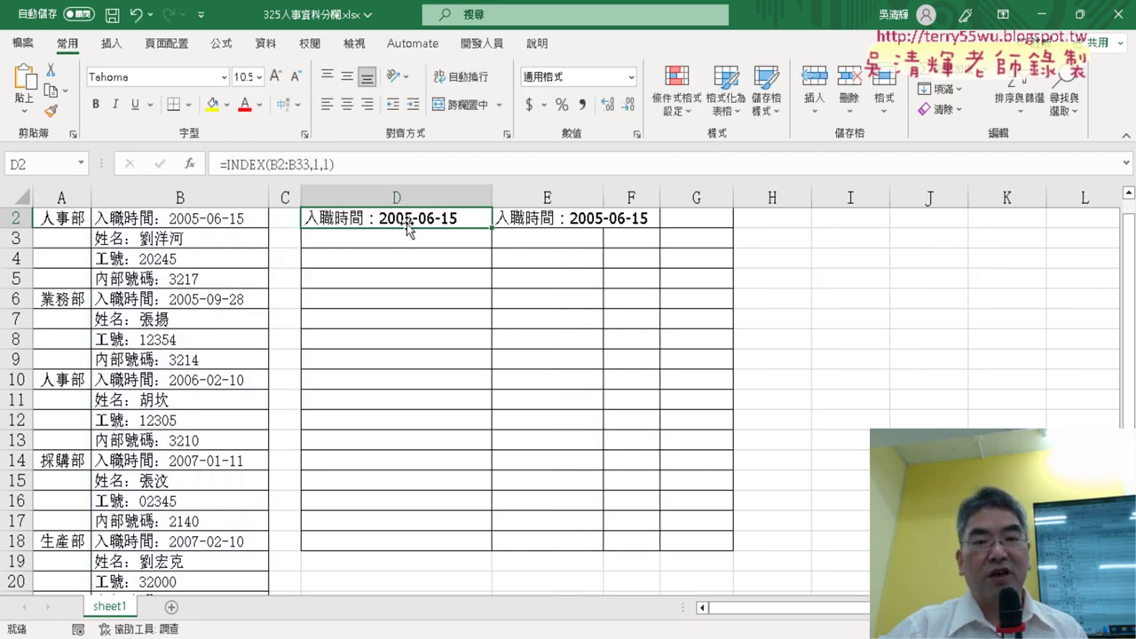
Step: Enter =INDEX(B2:B33,2,1) in E2 to show the first employee's name
click(544, 223)
key(ctrl+v)
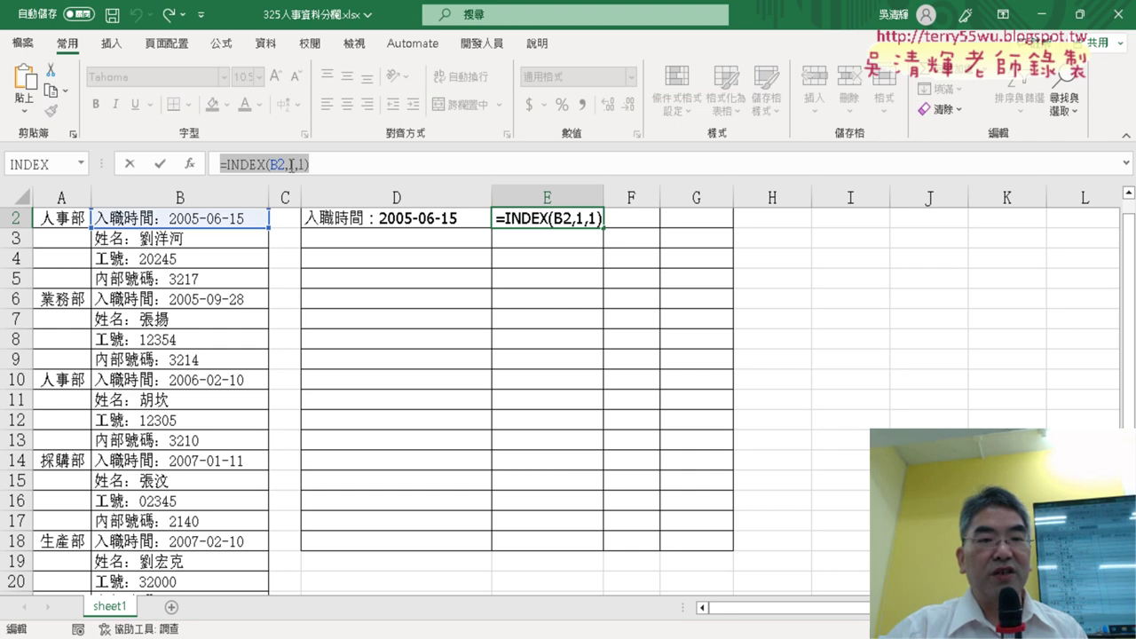
click(291, 165)
right_click(291, 165)
key(Escape)
text(:B33)
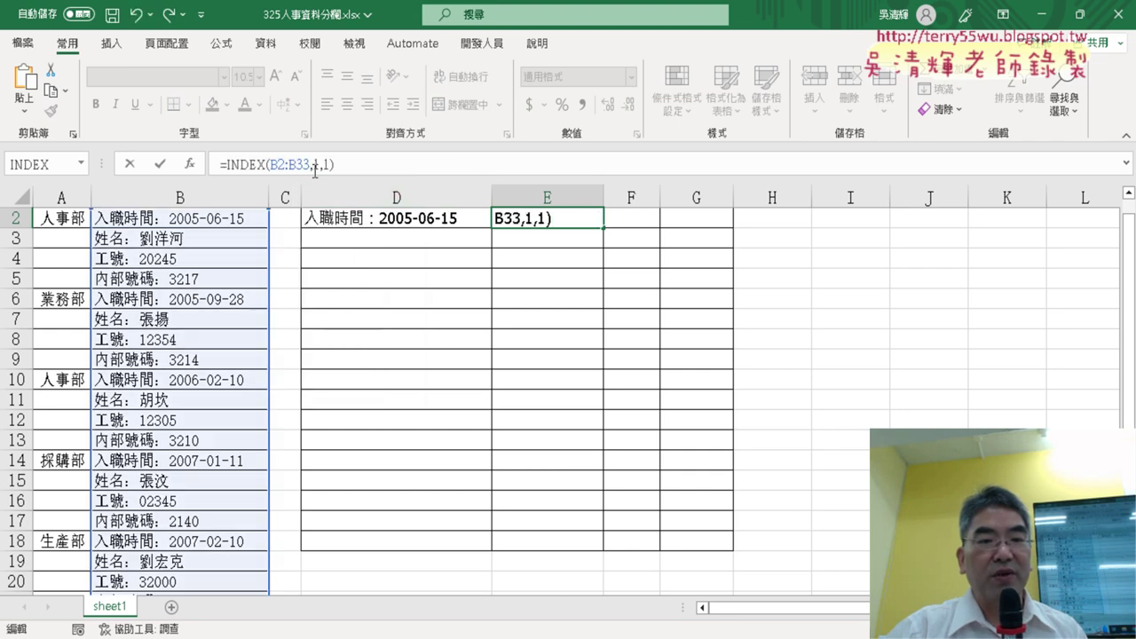
double_click(317, 165)
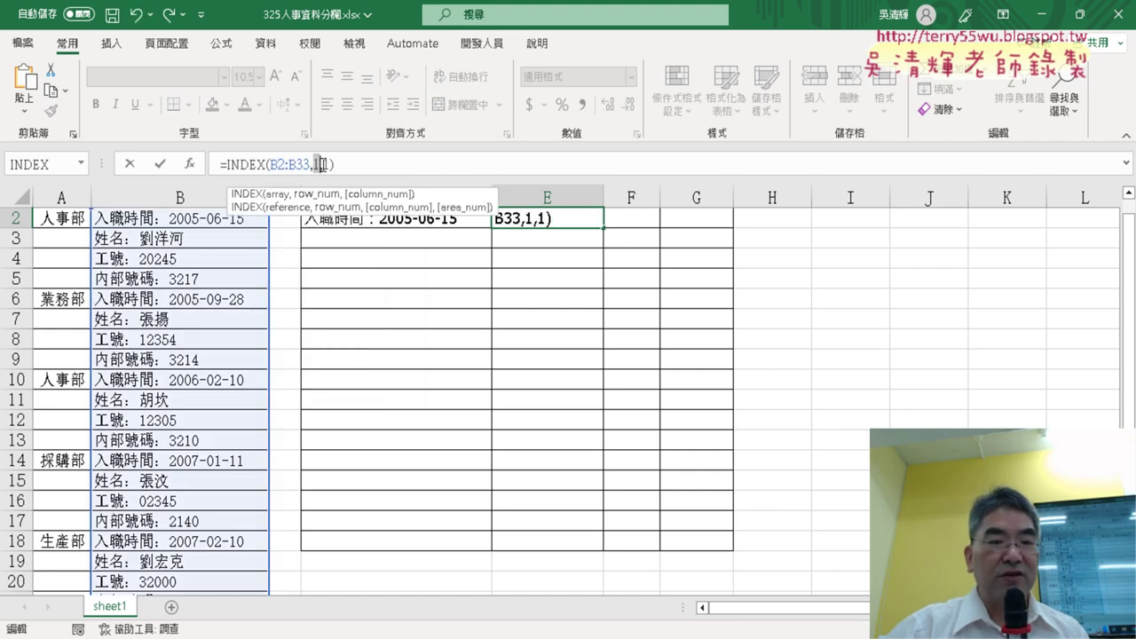
text(2)
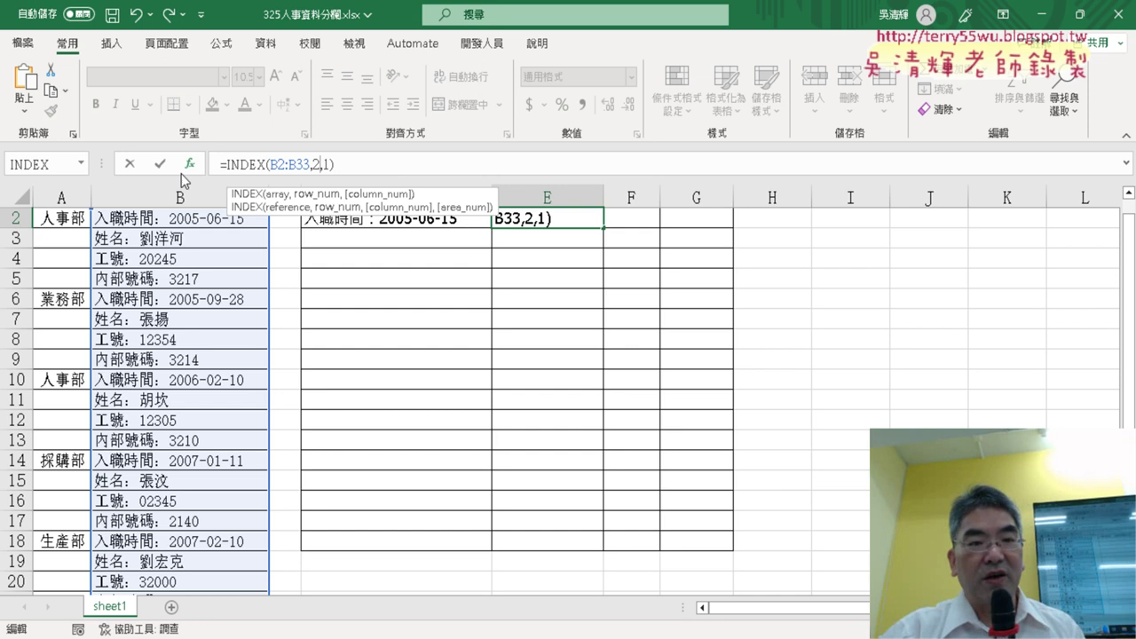
click(160, 164)
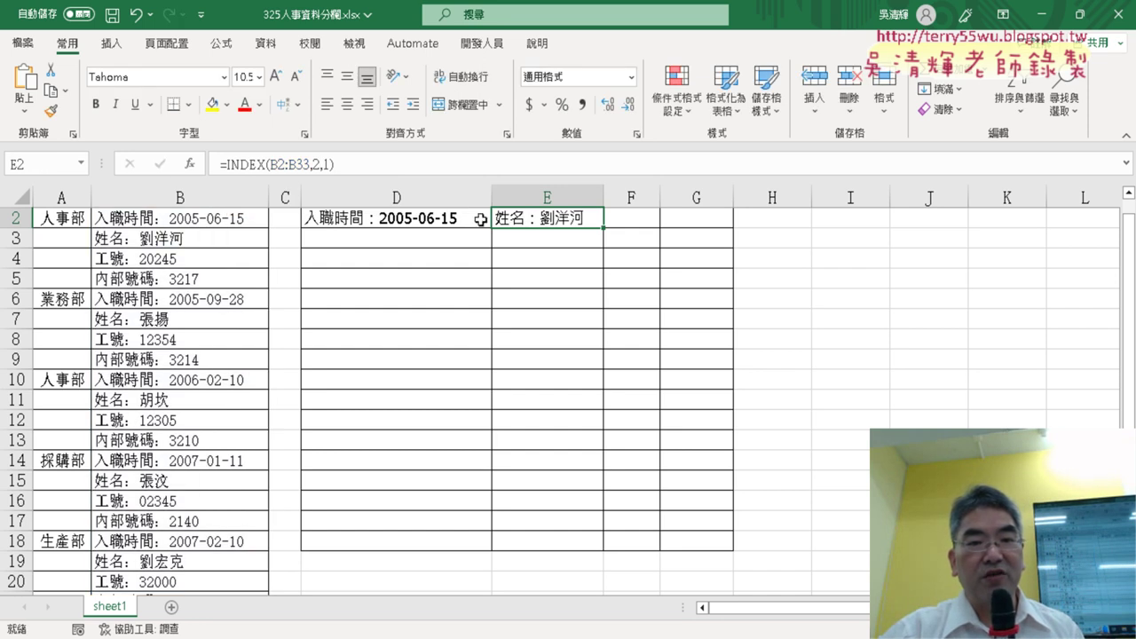
Step: Paste the INDEX formula into F2 with row 3 for the employee number, widening column F
click(634, 220)
click(379, 164)
right_click(378, 164)
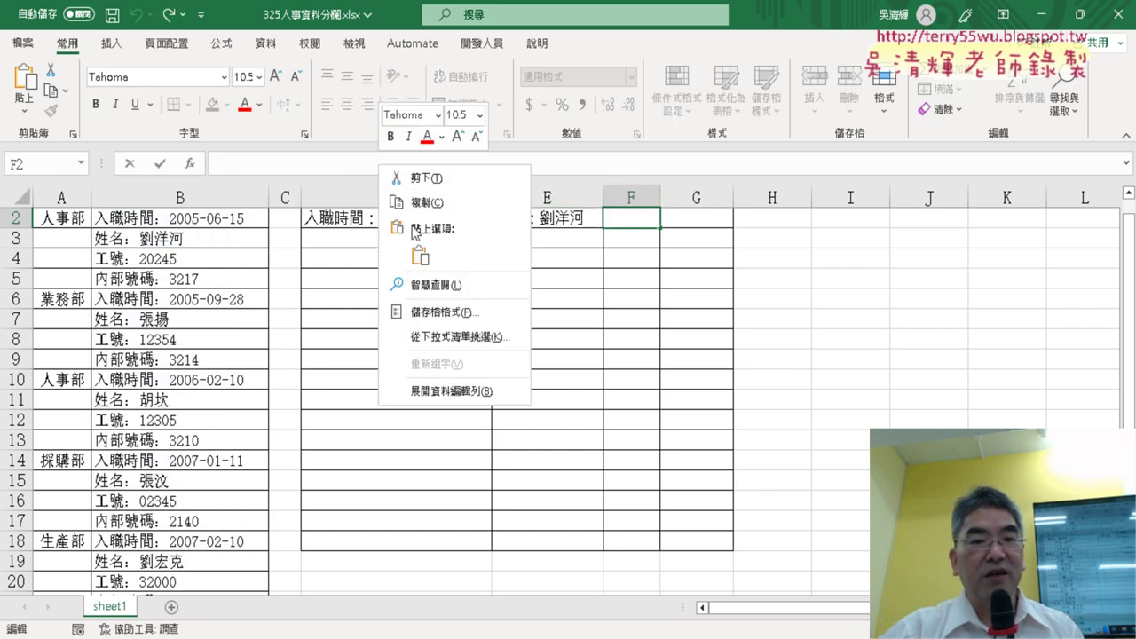
click(410, 246)
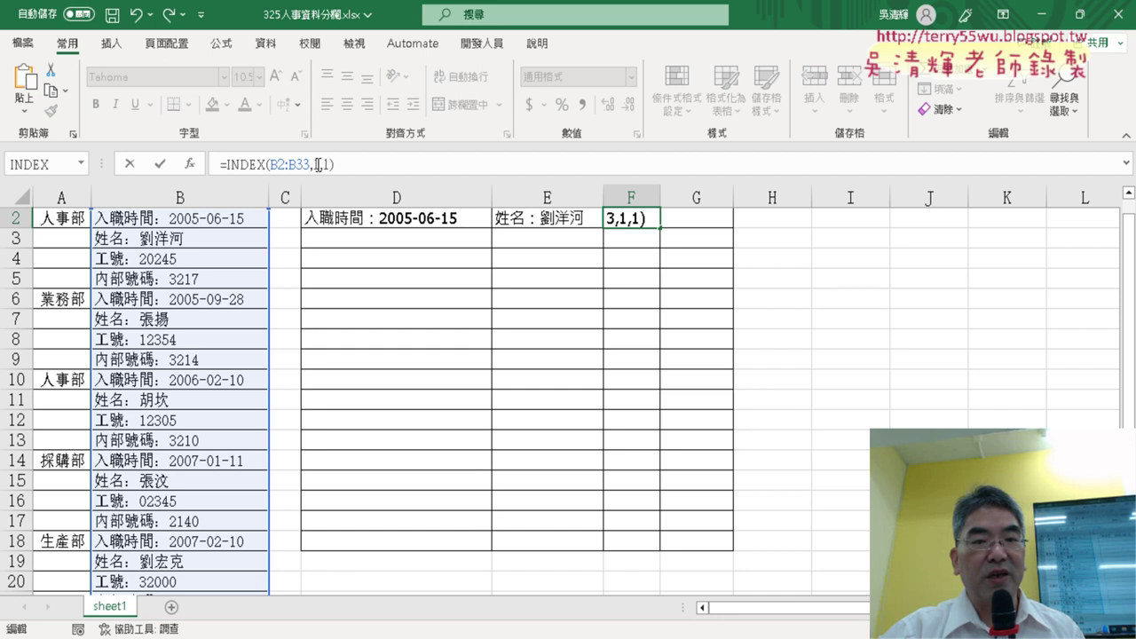
text(3)
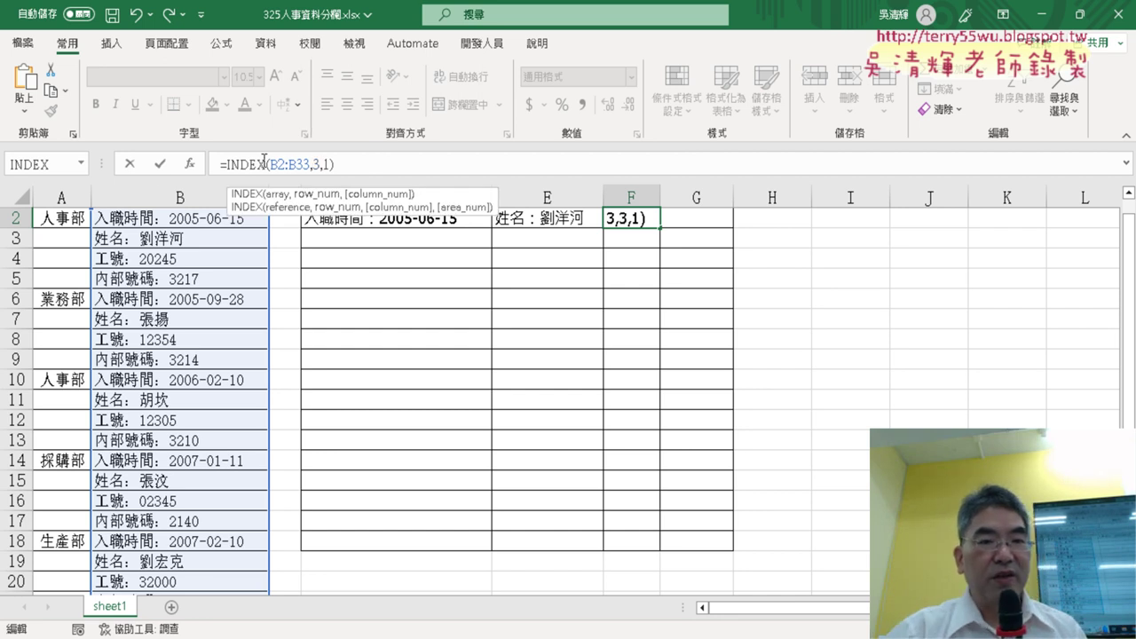
click(160, 165)
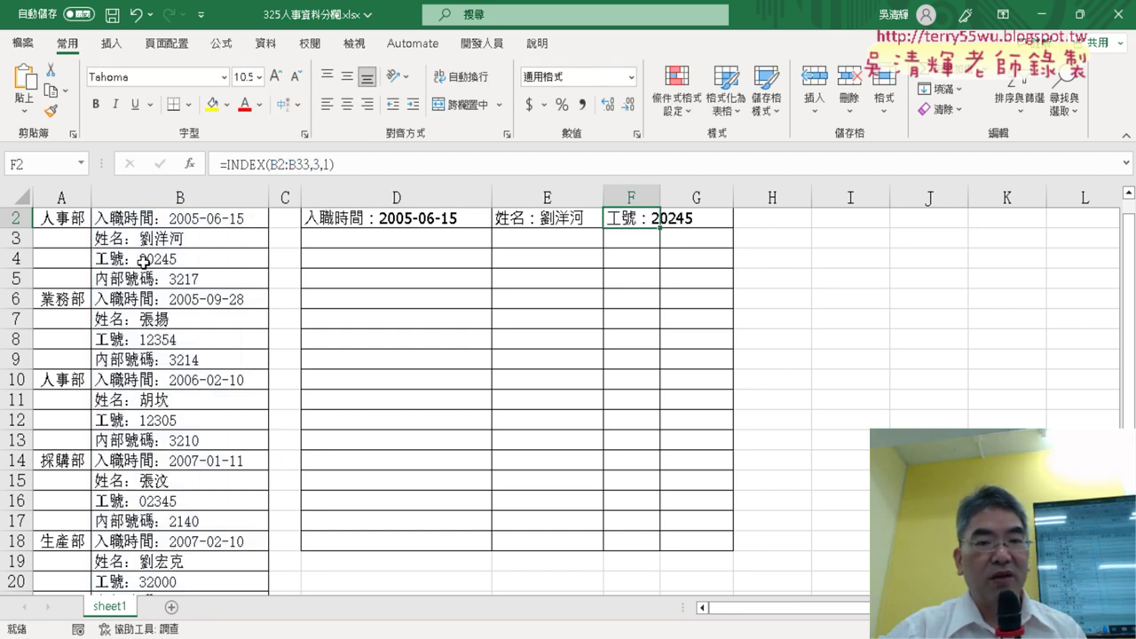
drag(661, 192, 691, 192)
Step: Paste the INDEX formula into G2 with row 4 for the extension, then return to D2
click(737, 217)
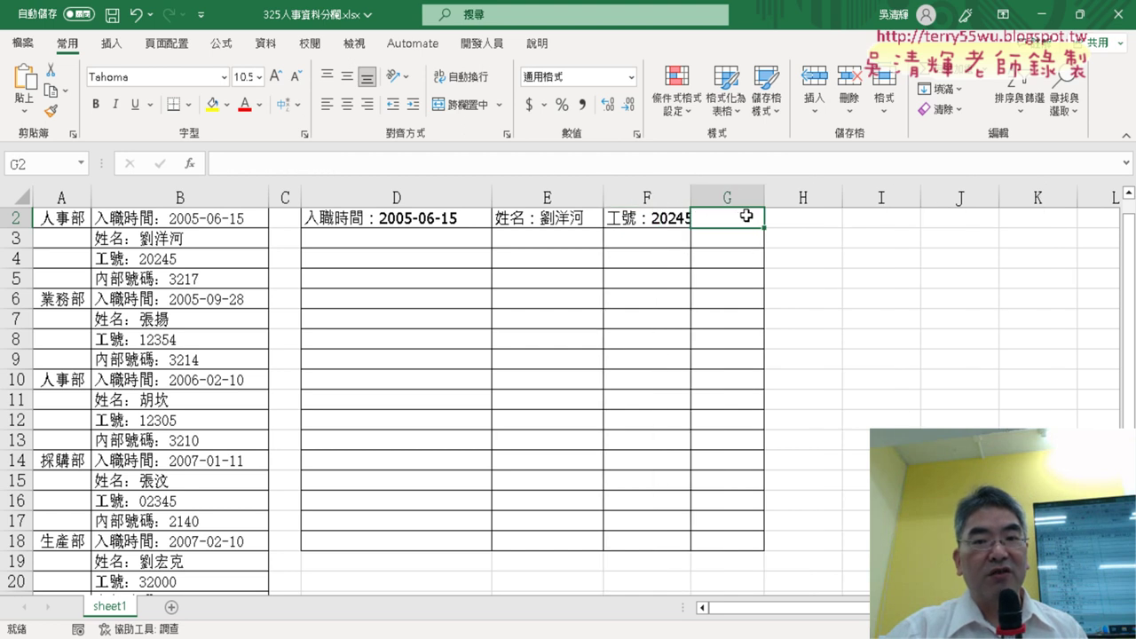
click(495, 166)
right_click(495, 166)
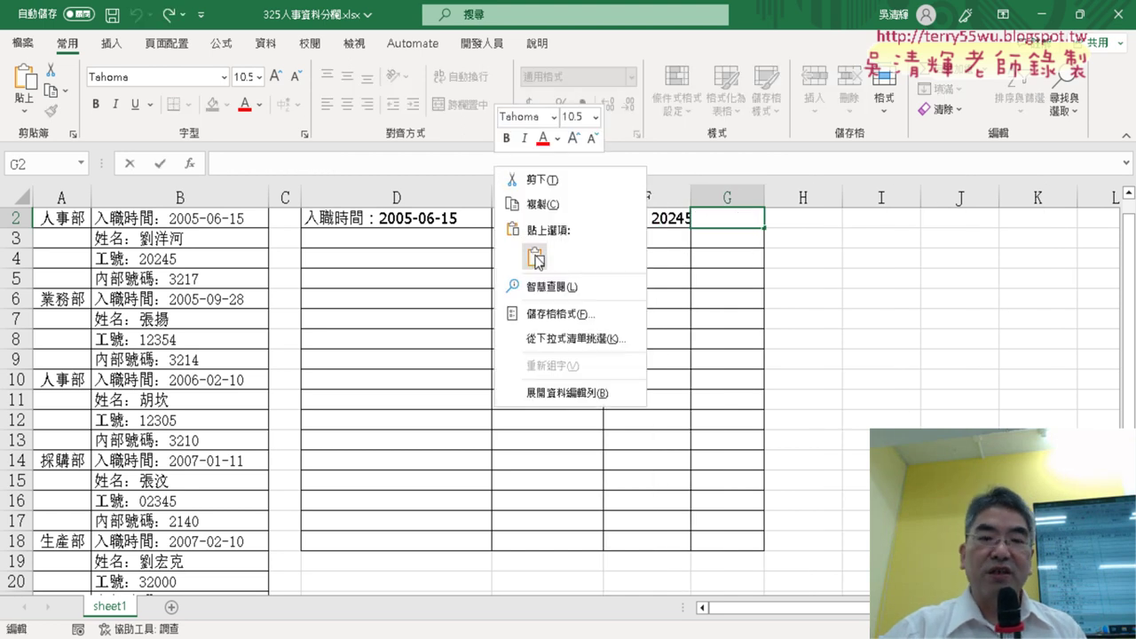
click(535, 258)
double_click(321, 165)
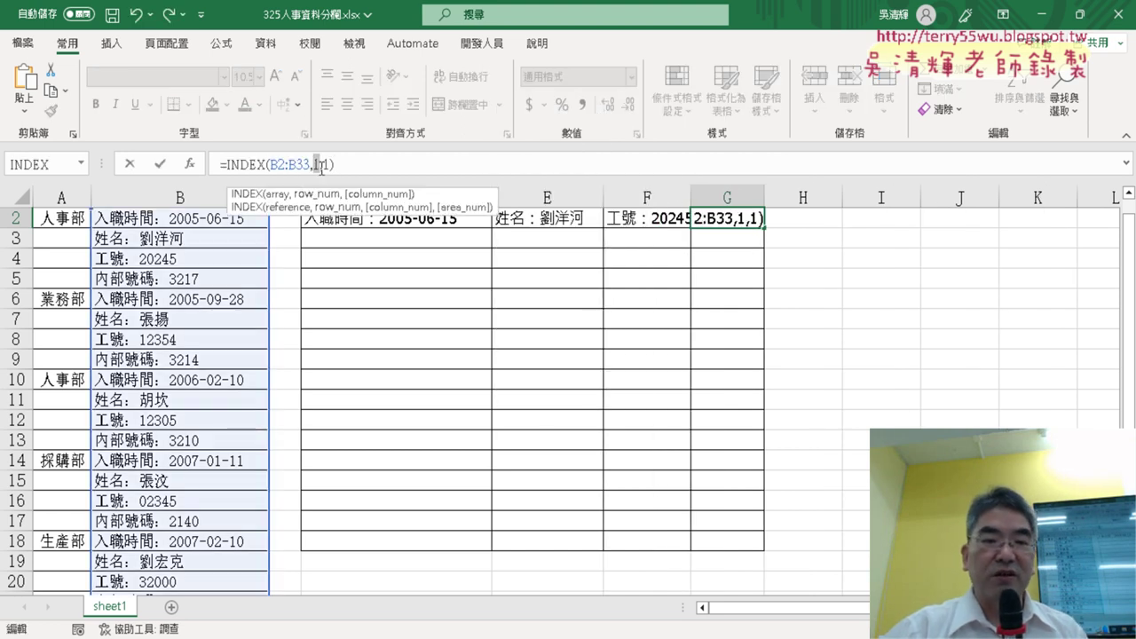
text(4)
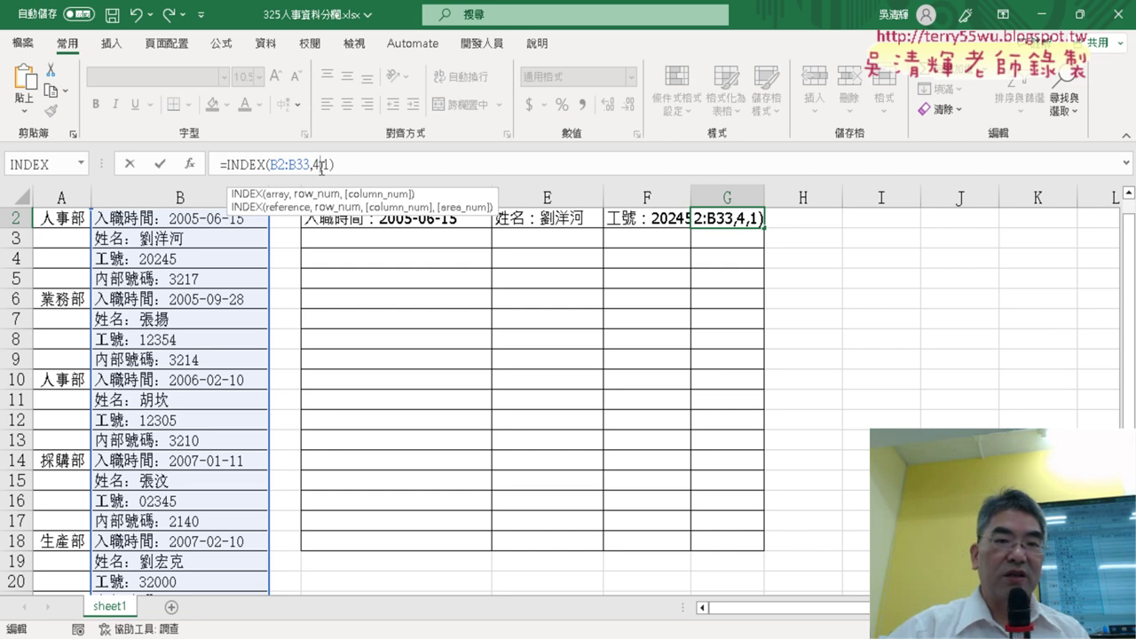
click(159, 164)
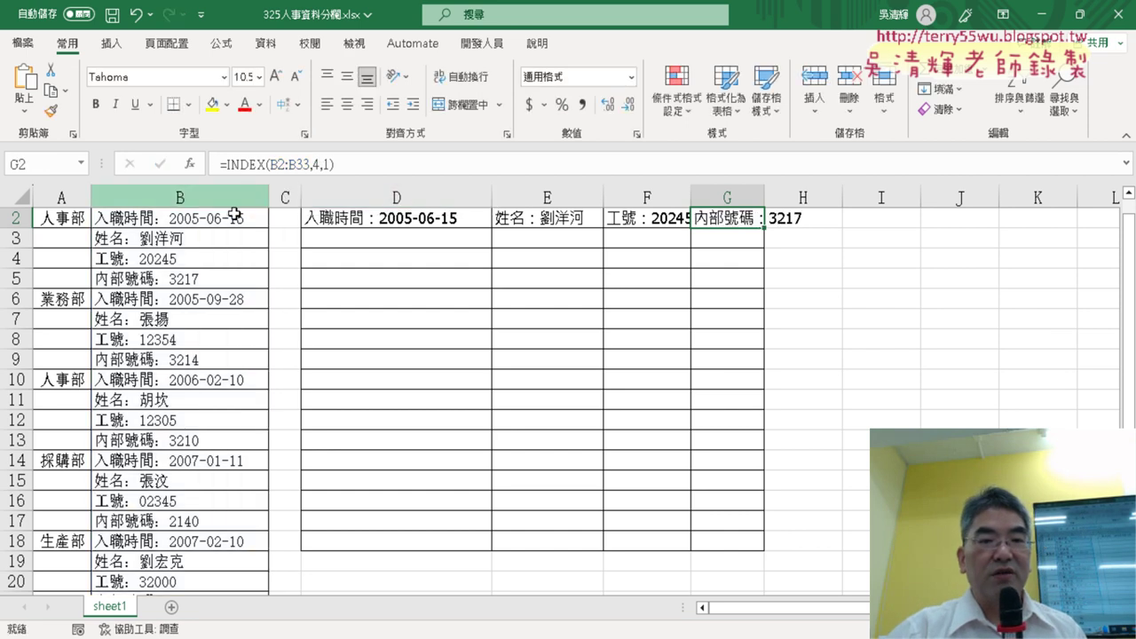
click(386, 218)
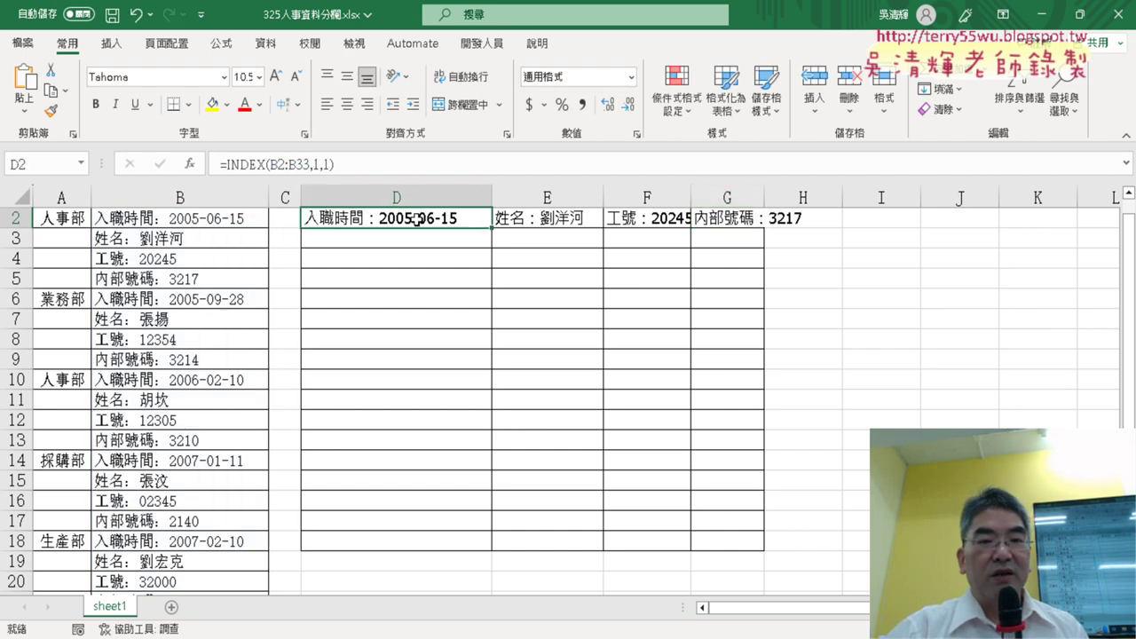
Step: Reopen D2's INDEX Function Arguments (array form) showing B2:B33, row 1, column 1, with Row_num focused
click(241, 164)
click(189, 164)
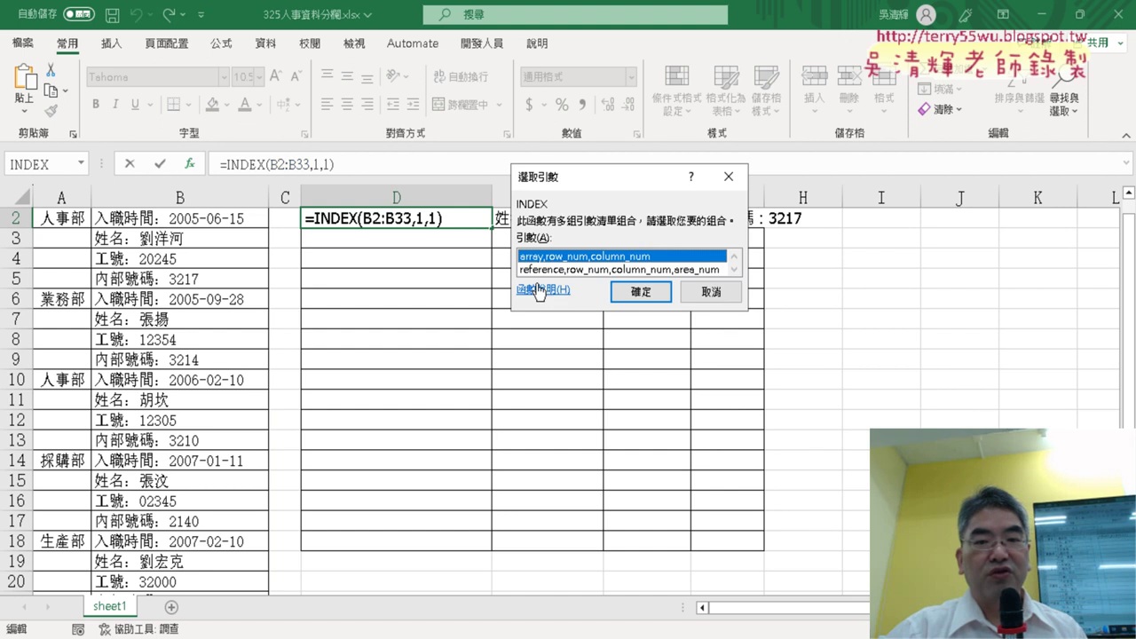
click(628, 293)
drag(594, 123, 595, 325)
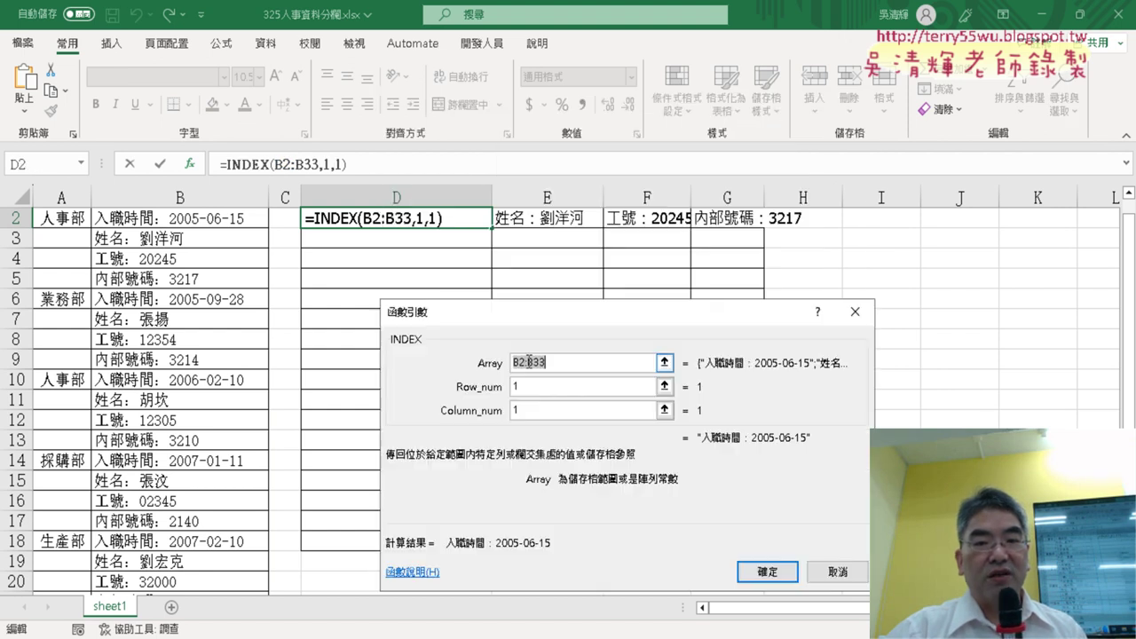
click(522, 410)
click(522, 385)
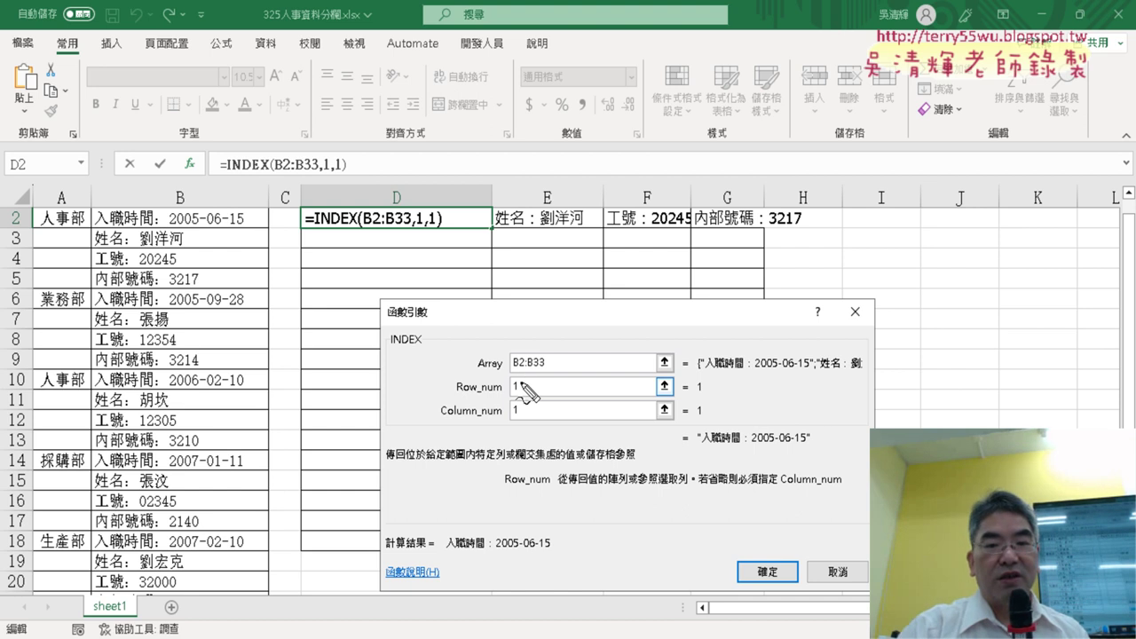
Step: Annotate columns D–G as row positions 1–4 and circle Row_num 1, then clear the annotations
drag(404, 138, 403, 179)
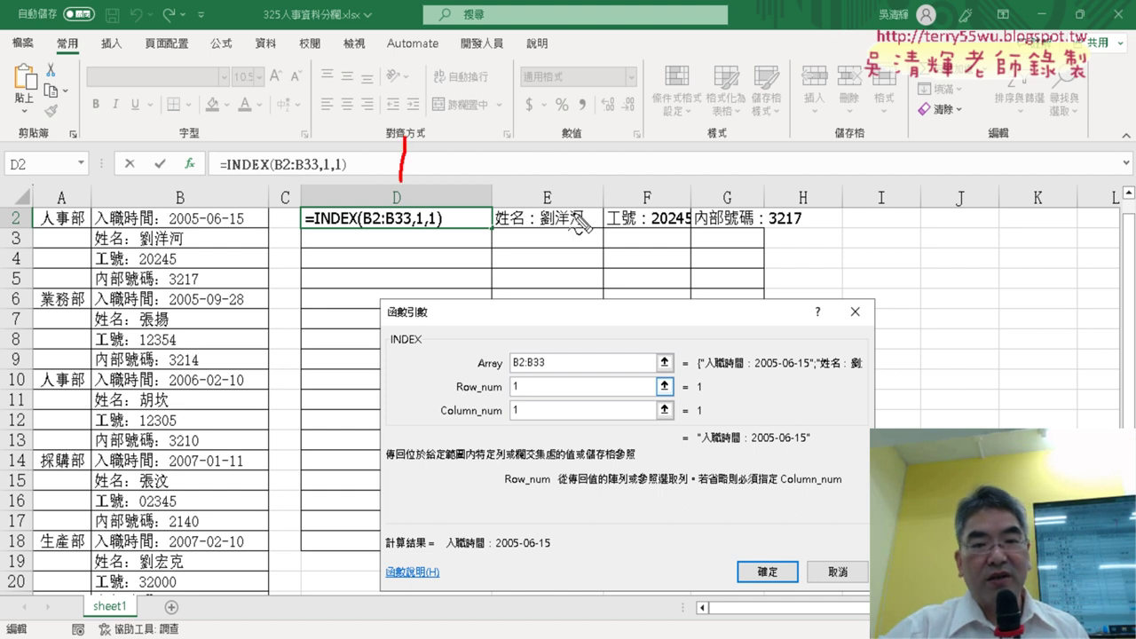
drag(530, 152, 568, 174)
drag(633, 133, 632, 171)
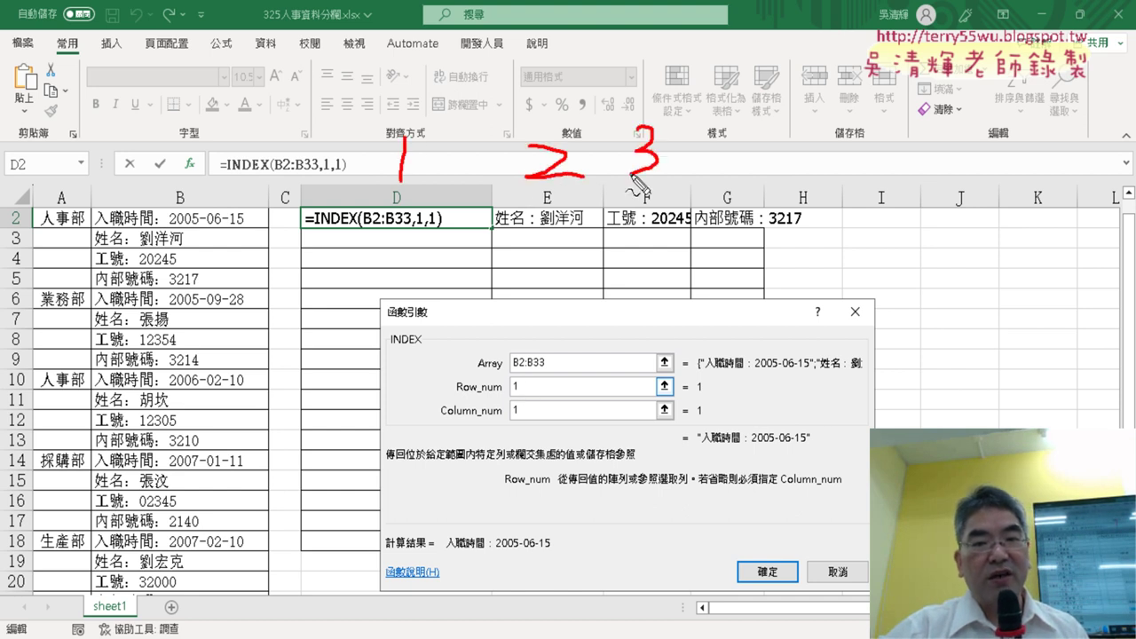
mouse_move(722, 124)
mouse_down()
mouse_move(764, 154)
mouse_move(730, 183)
mouse_up()
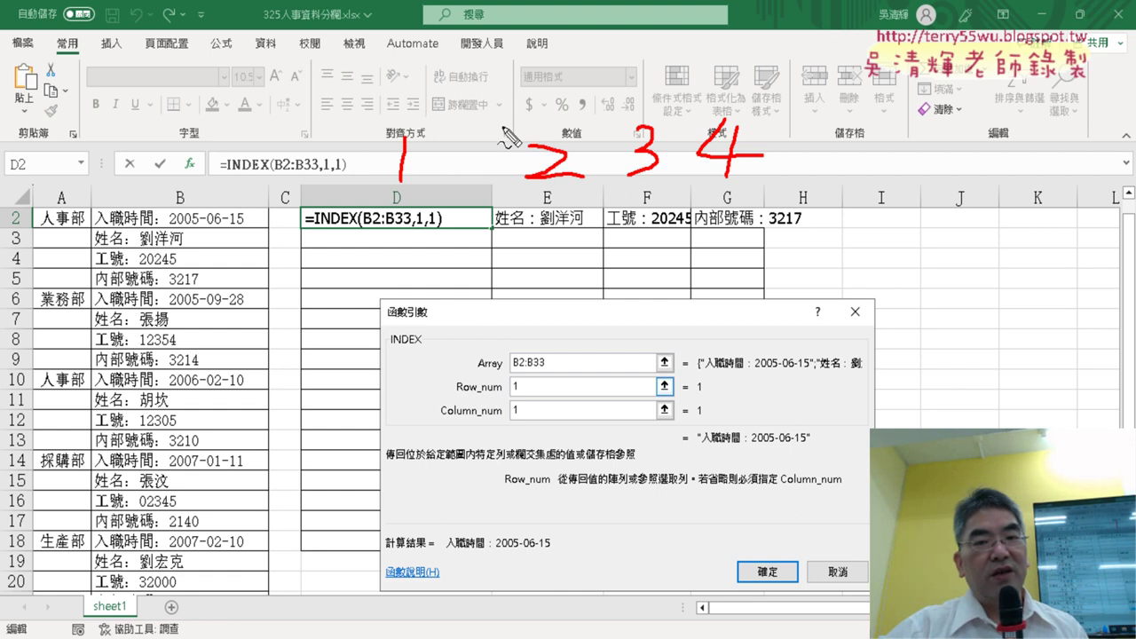
drag(525, 374, 513, 391)
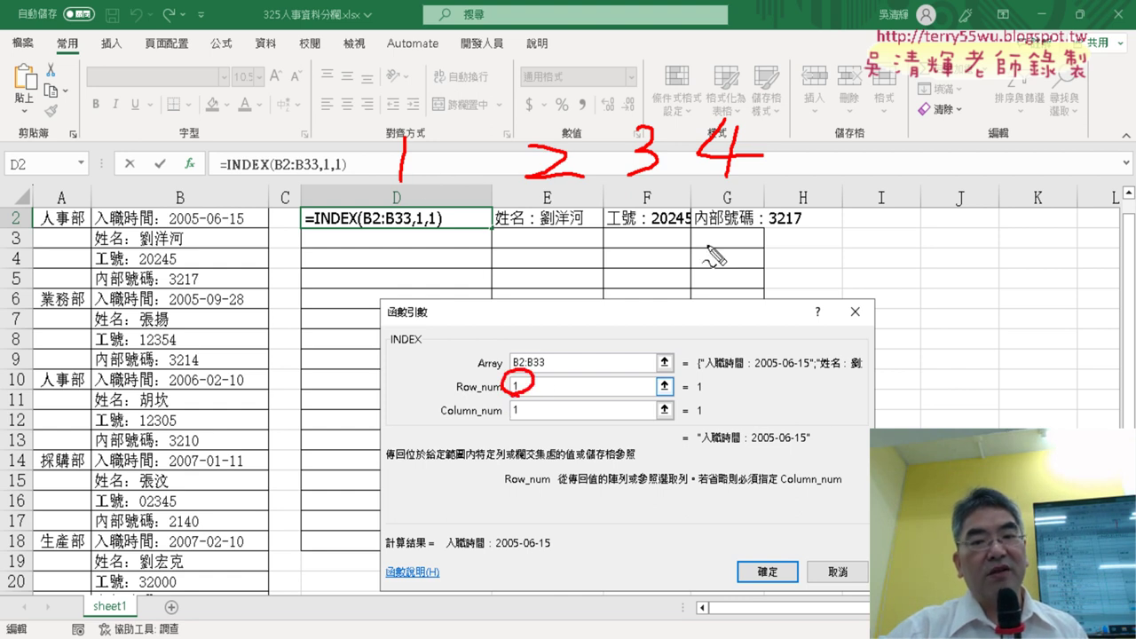
mouse_move(769, 246)
mouse_down()
mouse_move(767, 289)
mouse_move(810, 284)
mouse_up()
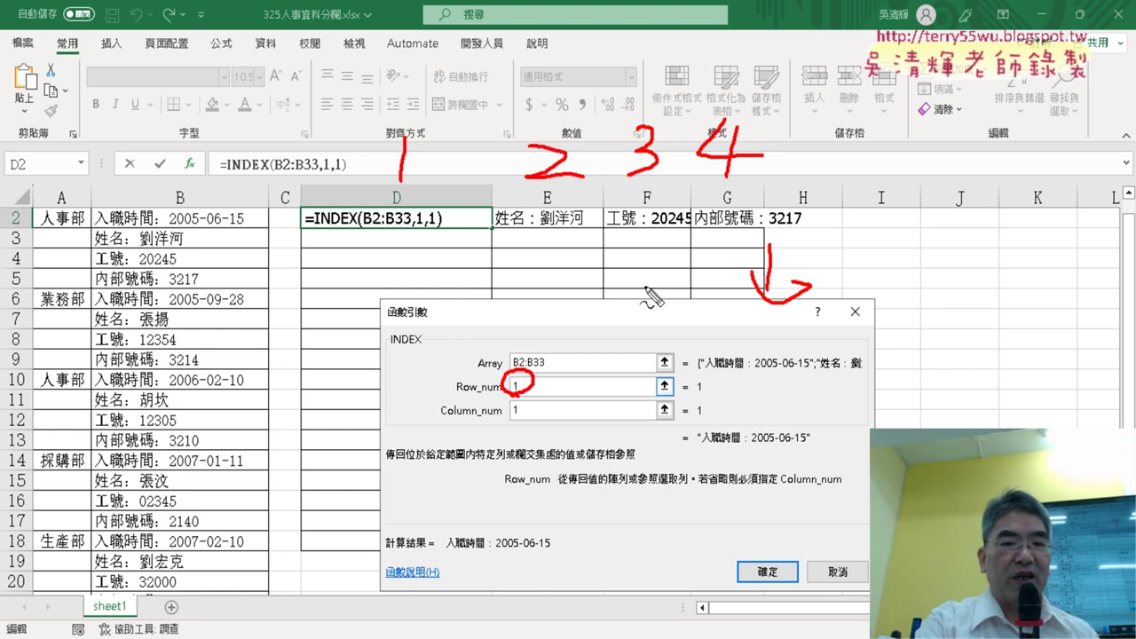
key(Escape)
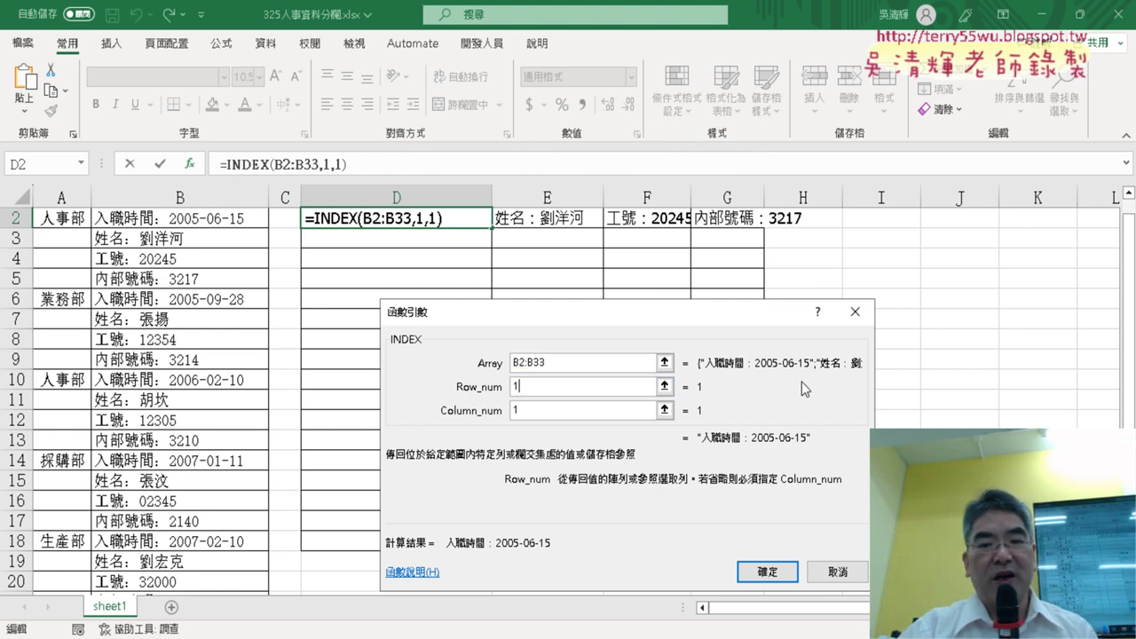
Step: Close Function Arguments, then highlight column B, B2:B5 and D2:G2 for comparison, ending on D2
click(767, 571)
scroll(530, 321, up, 1)
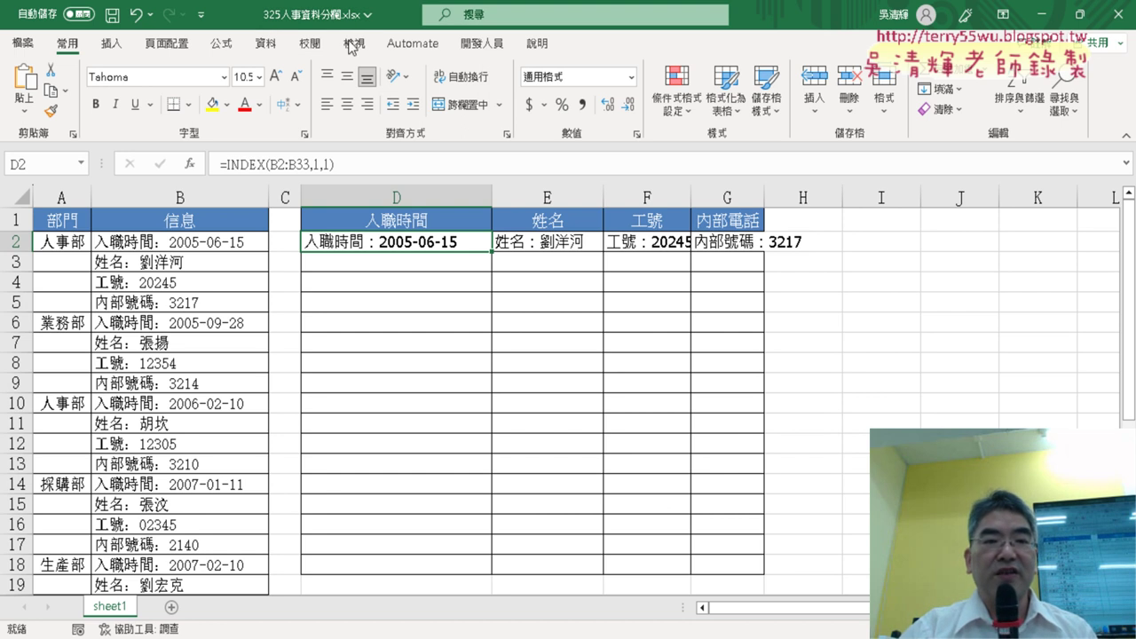
click(197, 197)
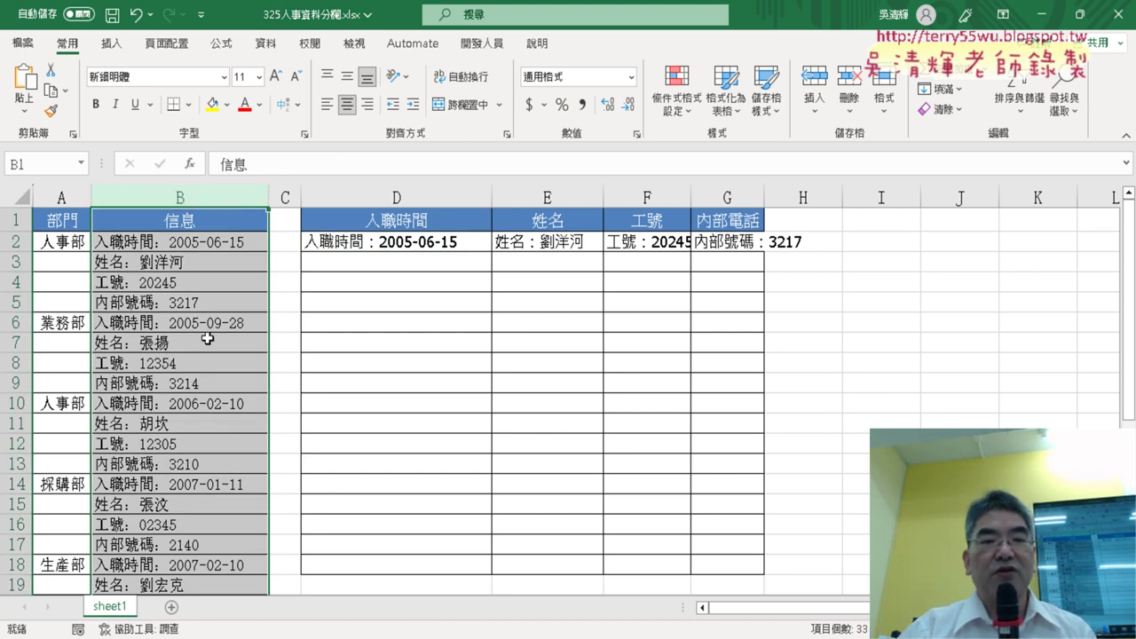
drag(206, 246, 204, 300)
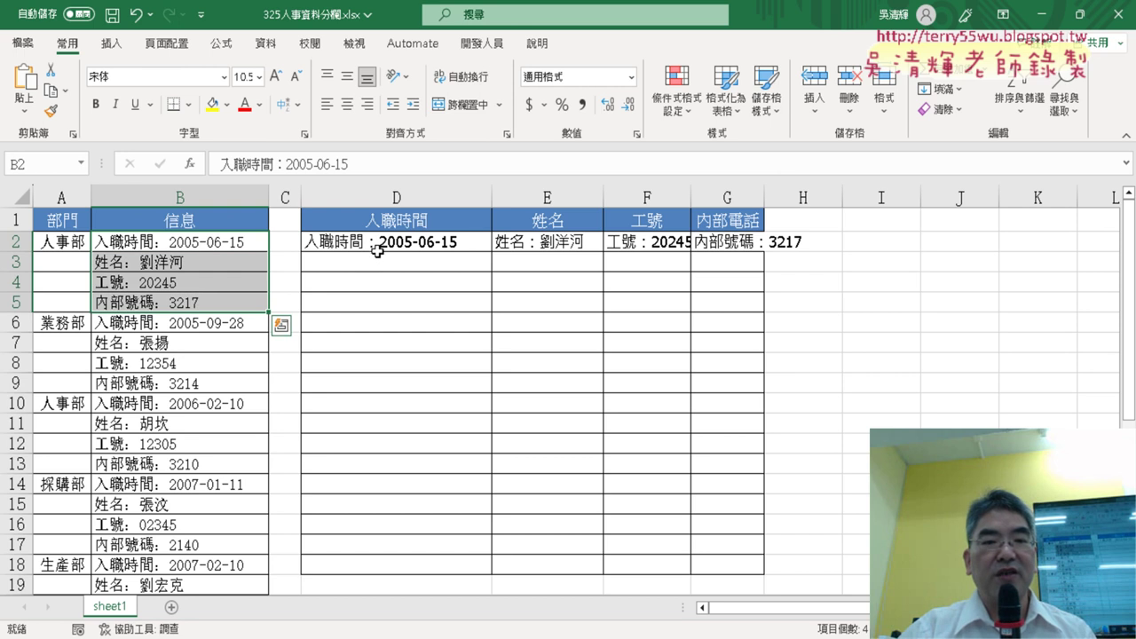
drag(375, 249, 728, 246)
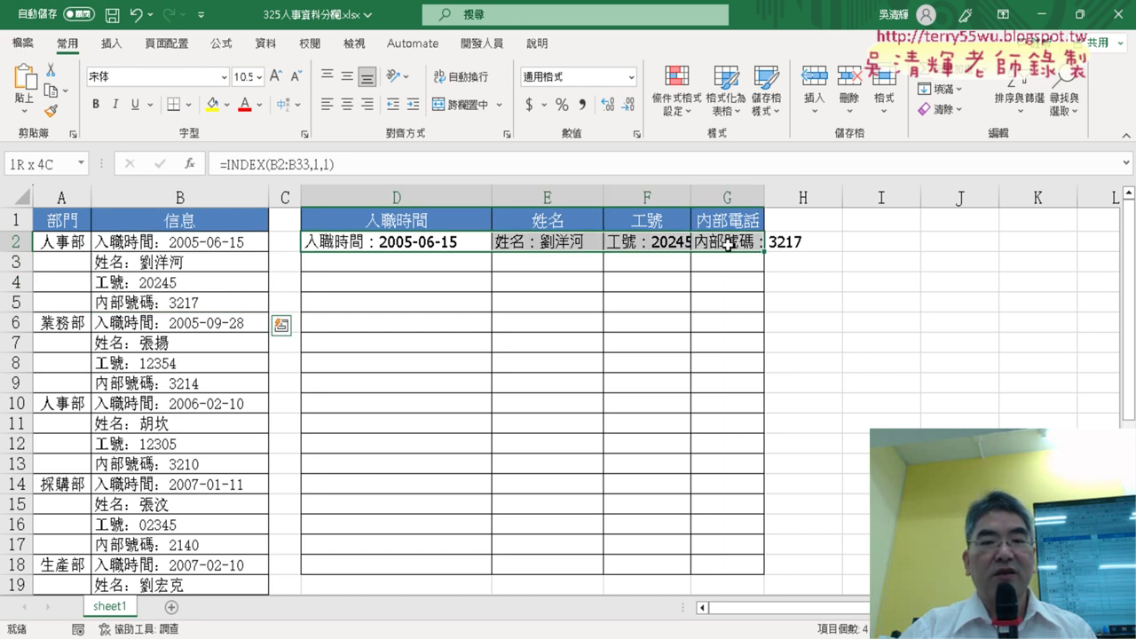
click(399, 241)
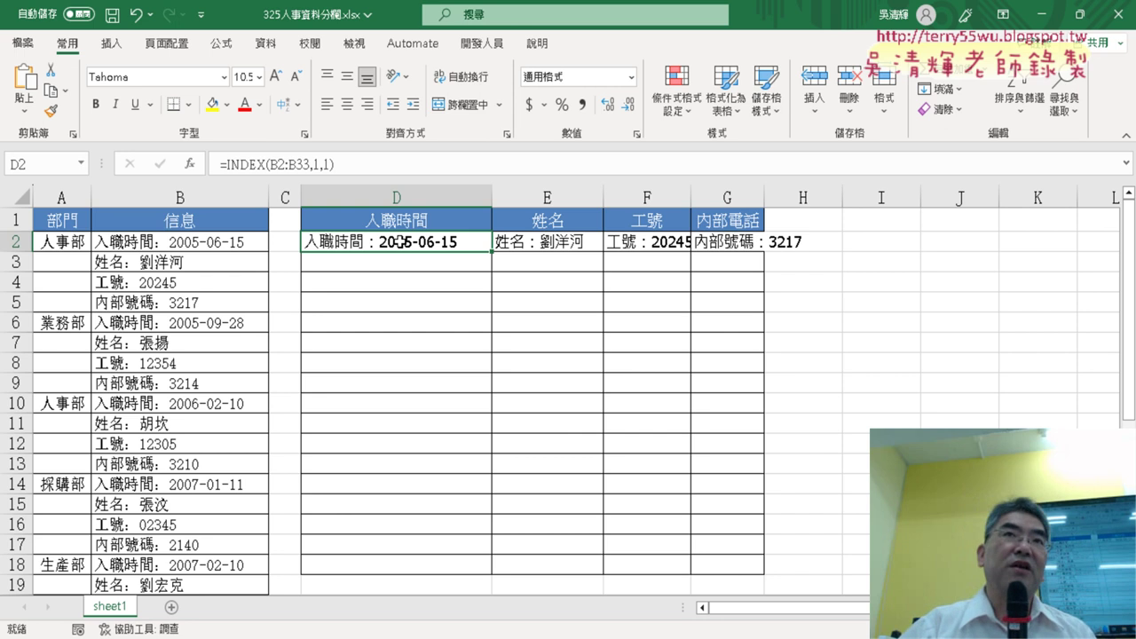